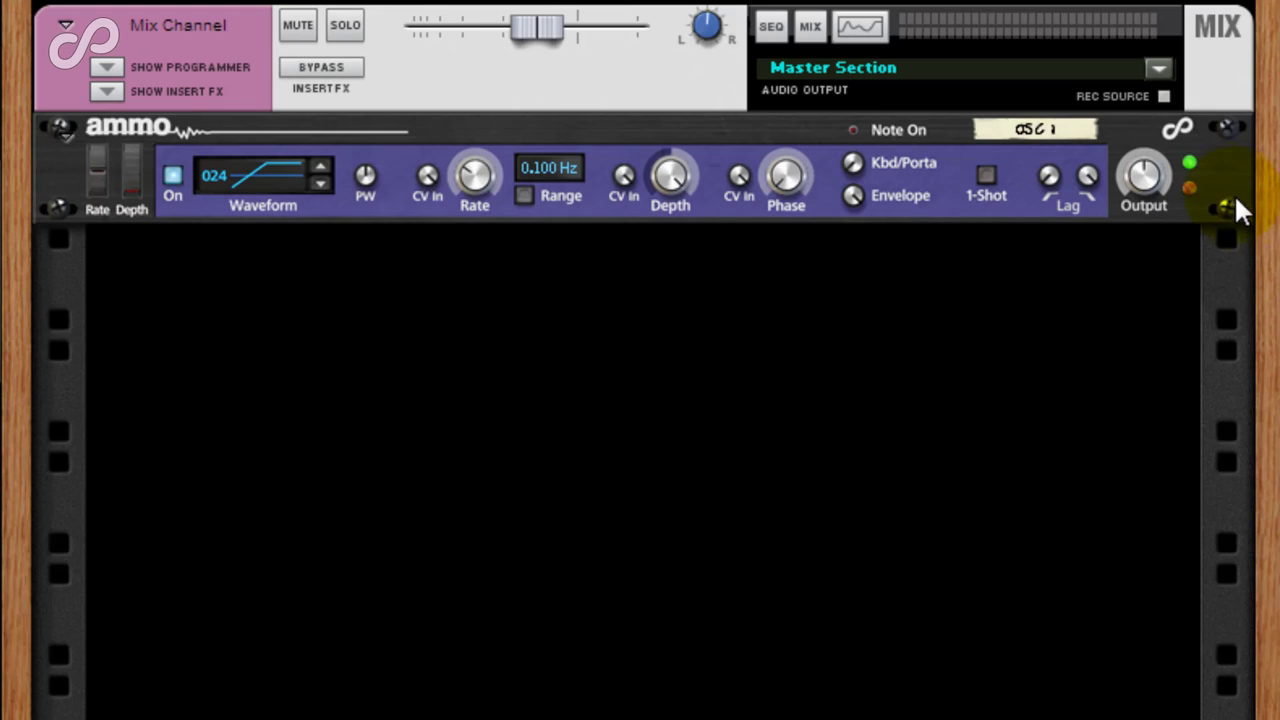
Add a Scope Jr. below the Ammo oscillator and cable the bipolar CV1 output to the scope's CV input.
{"action": "right_click", "coordinate": [1229, 170]}
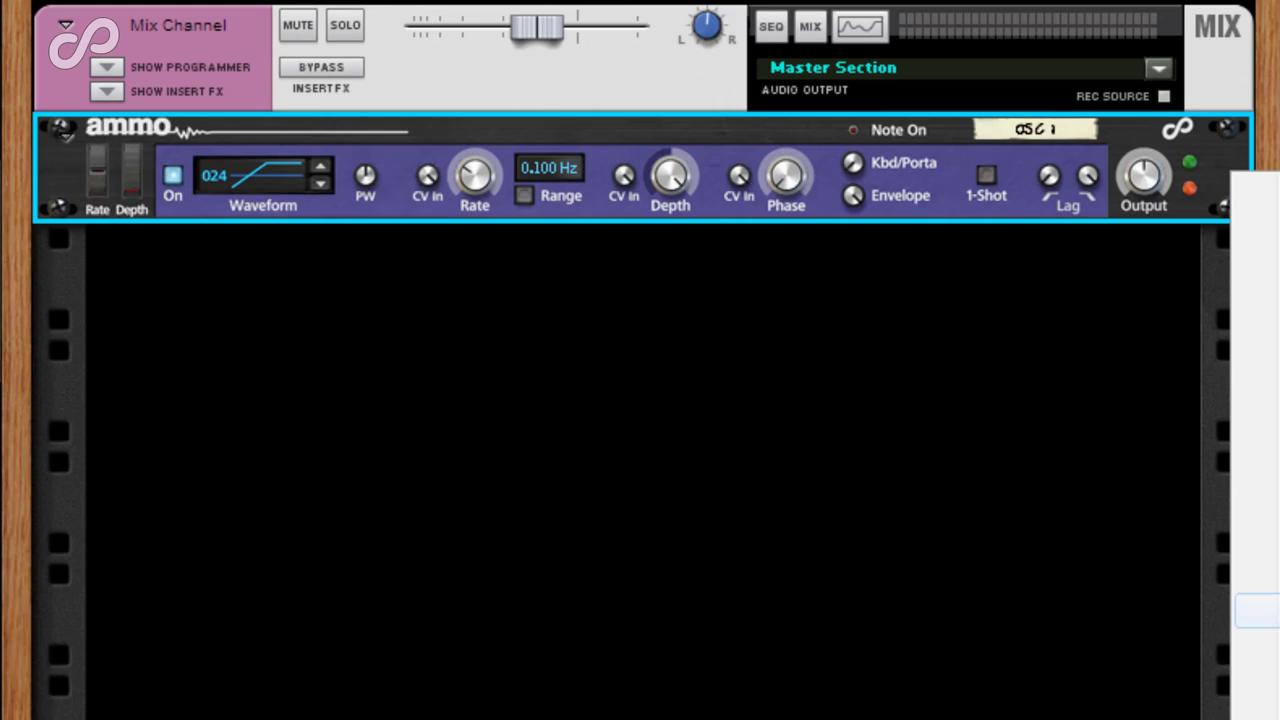
{"action": "left_click", "coordinate": [1257, 610]}
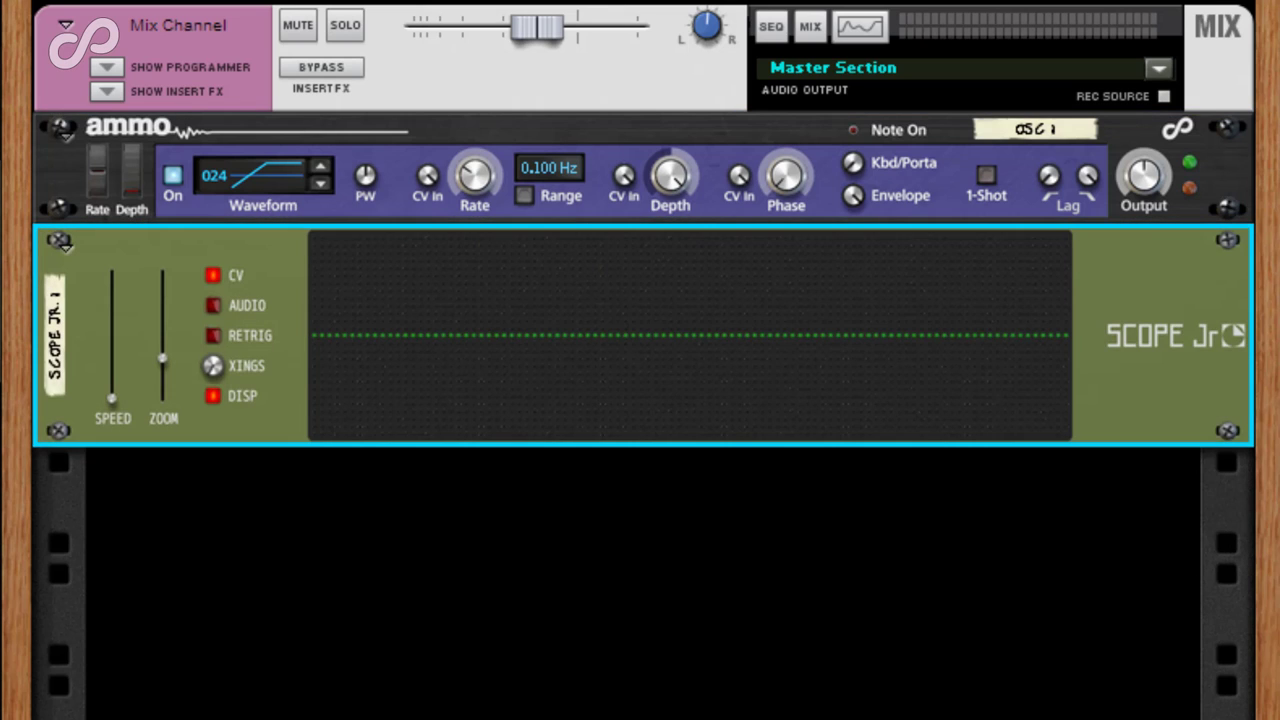
{"action": "key", "text": "Tab"}
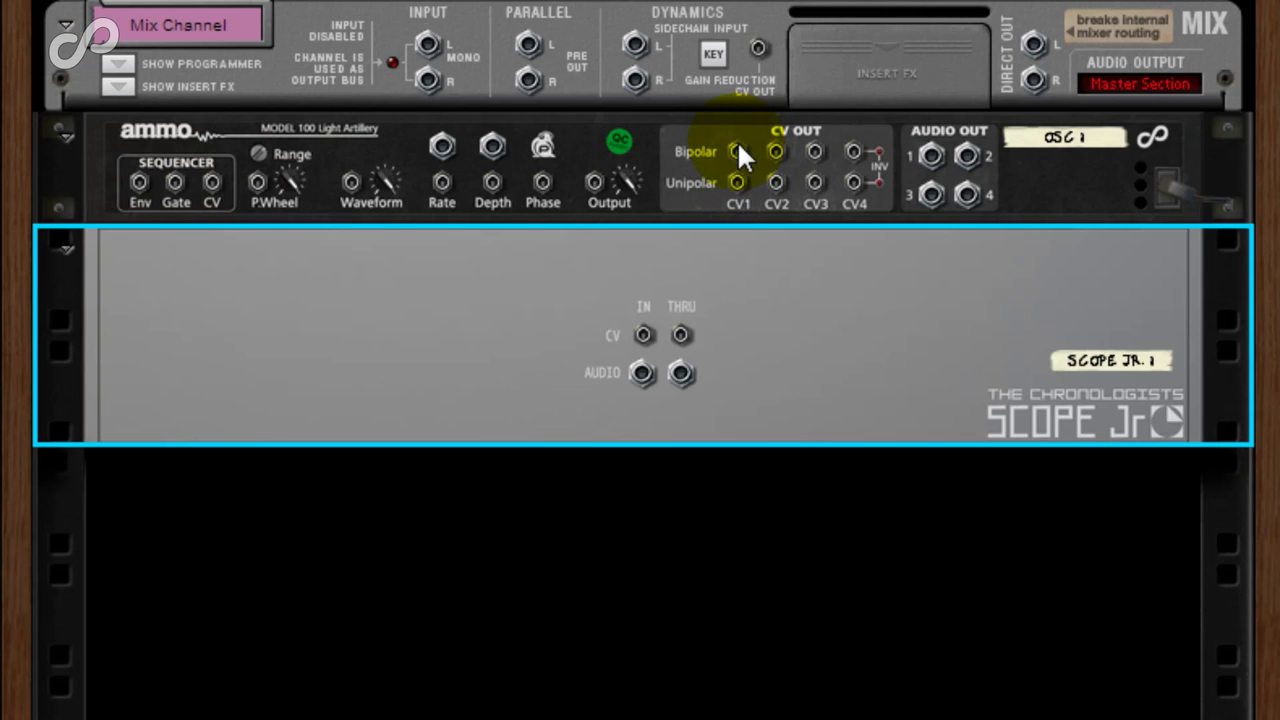
{"action": "left_click_drag", "start_coordinate": [737, 152], "coordinate": [643, 335]}
{"action": "key", "text": "Tab"}
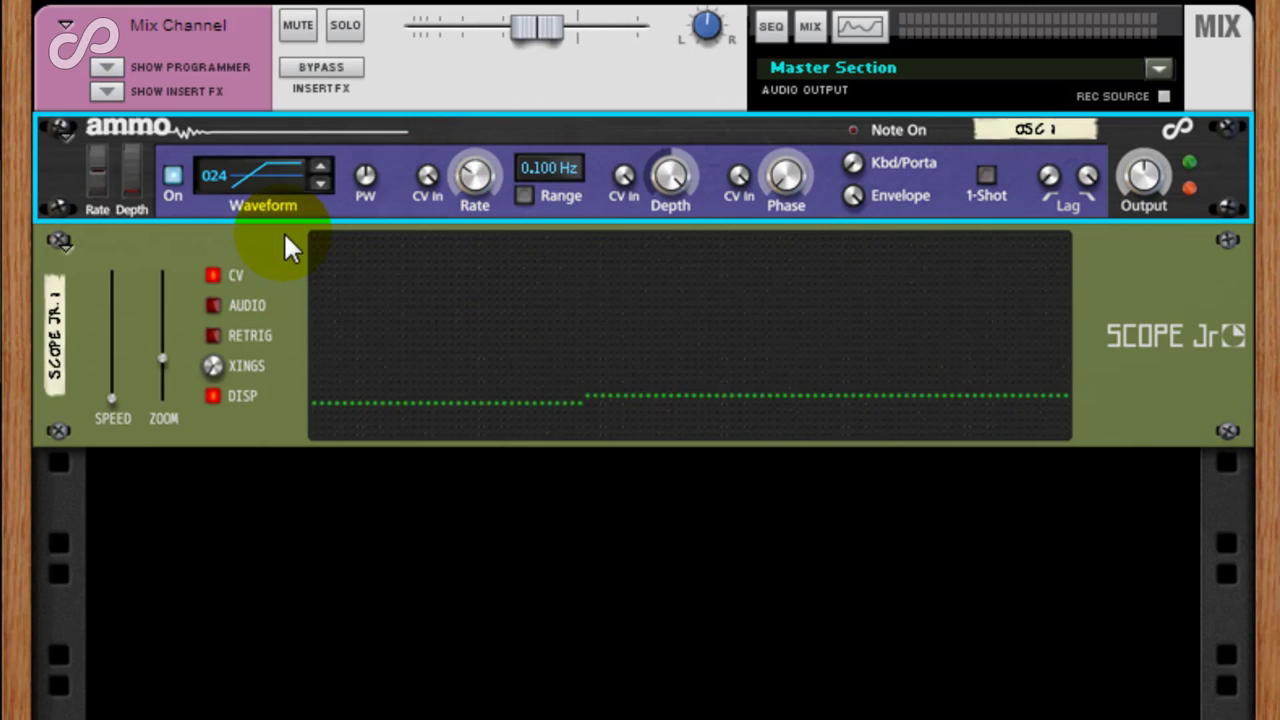
Set the oscillator rate to 0.512 Hz and raise the scope speed, trying out the Depth control.
{"action": "mouse_move", "coordinate": [474, 176]}
{"action": "left_mouse_down"}
{"action": "mouse_move", "coordinate": [491, 119]}
{"action": "mouse_move", "coordinate": [486, 172]}
{"action": "left_mouse_up"}
{"action": "mouse_move", "coordinate": [112, 400]}
{"action": "left_mouse_down"}
{"action": "mouse_move", "coordinate": [114, 337]}
{"action": "mouse_move", "coordinate": [115, 365]}
{"action": "left_mouse_up"}
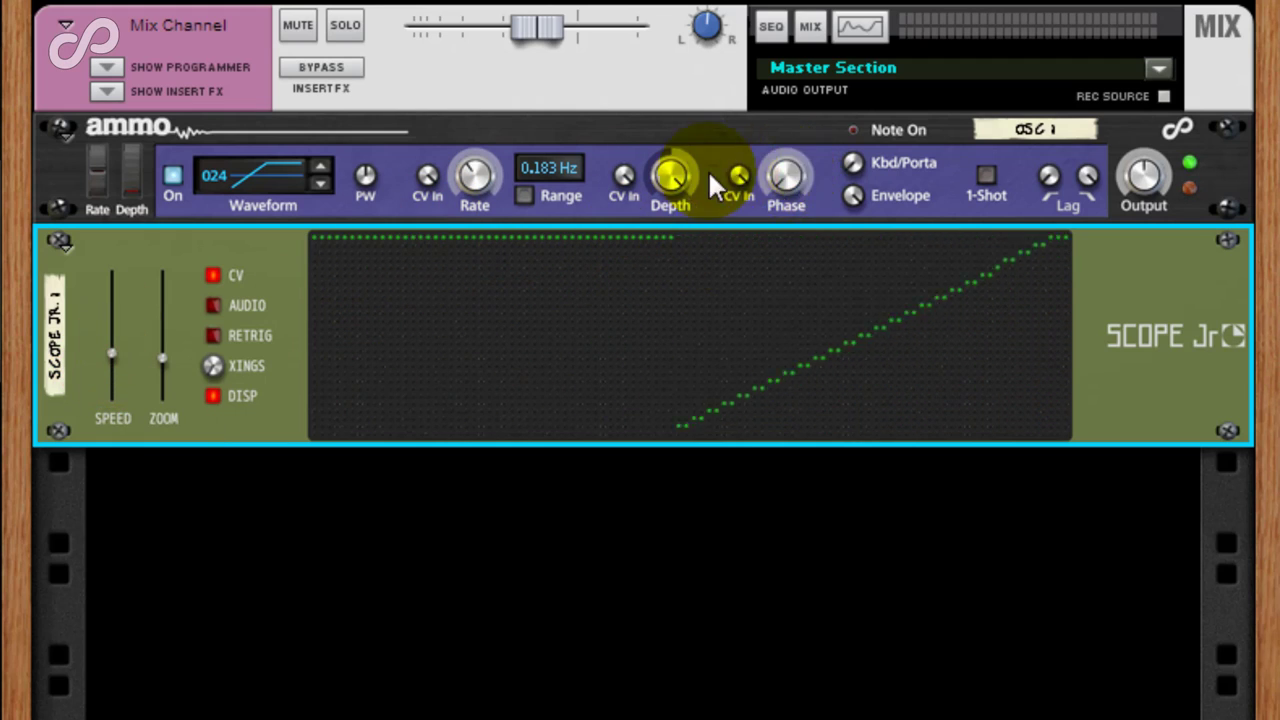
{"action": "left_click_drag", "start_coordinate": [471, 172], "coordinate": [520, 142]}
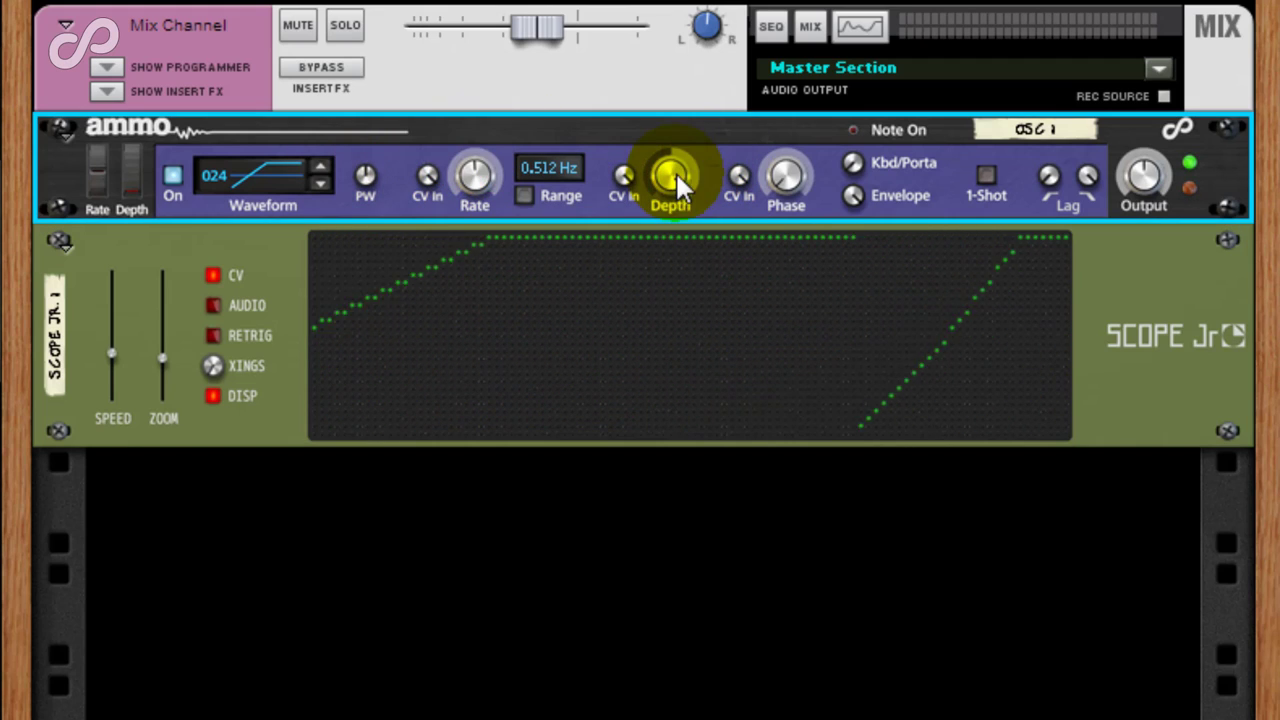
{"action": "left_click_drag", "start_coordinate": [675, 195], "coordinate": [736, 628]}
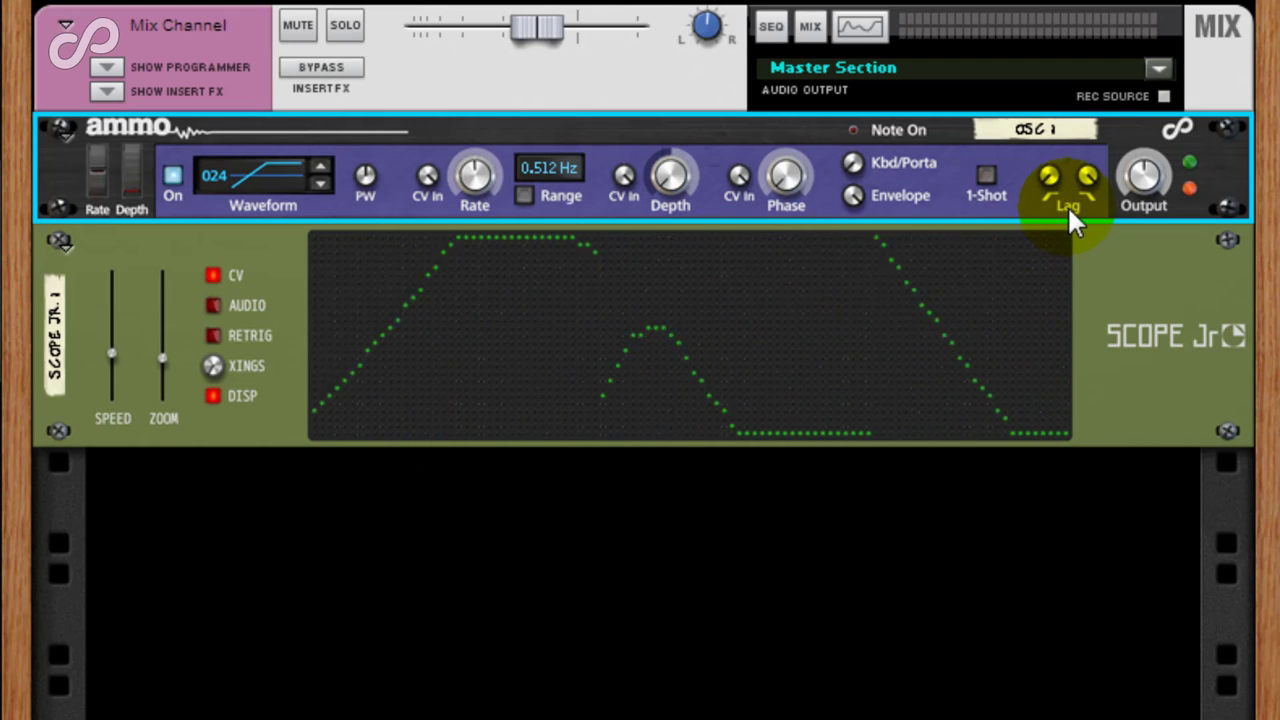
Step through the waveforms to square waveform 005 and set the oscillator rate to 0.619 Hz.
{"action": "left_click", "coordinate": [316, 167]}
{"action": "left_click", "coordinate": [316, 167]}
{"action": "left_click_drag", "start_coordinate": [282, 166], "coordinate": [280, 216]}
{"action": "left_click", "coordinate": [319, 167]}
{"action": "left_click", "coordinate": [319, 167]}
{"action": "left_click", "coordinate": [319, 167]}
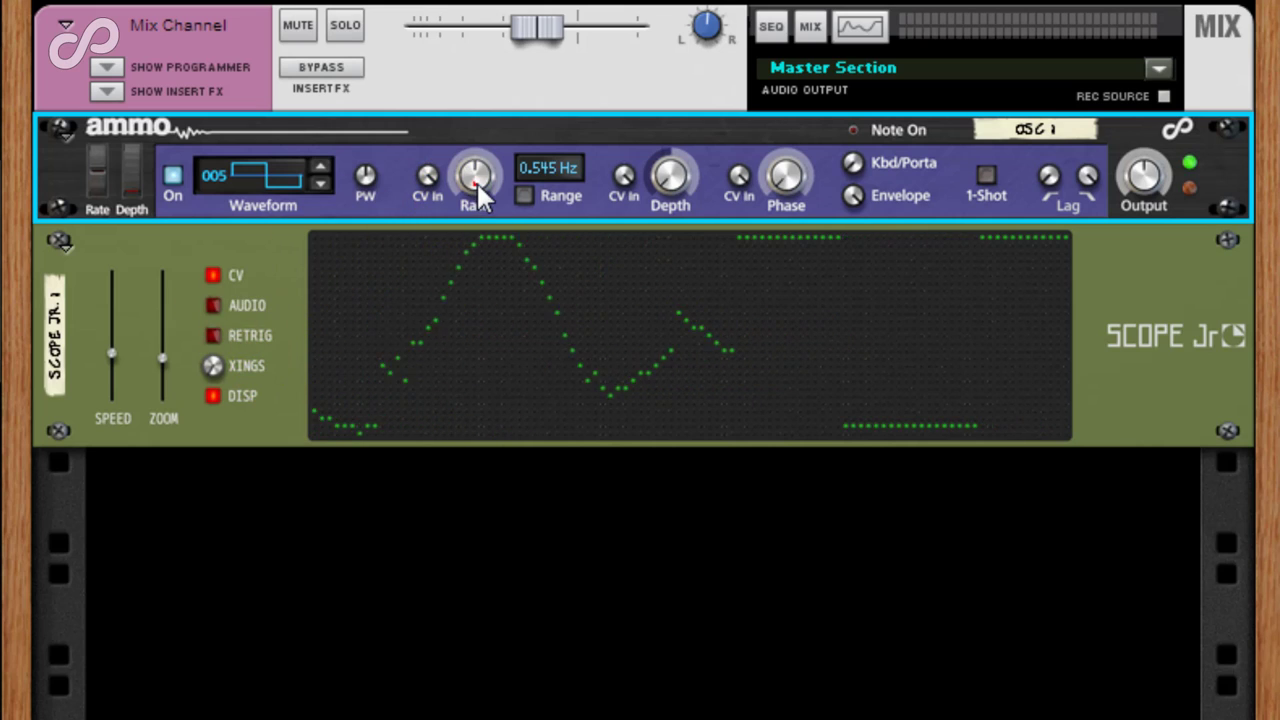
{"action": "left_click_drag", "start_coordinate": [476, 192], "coordinate": [477, 183]}
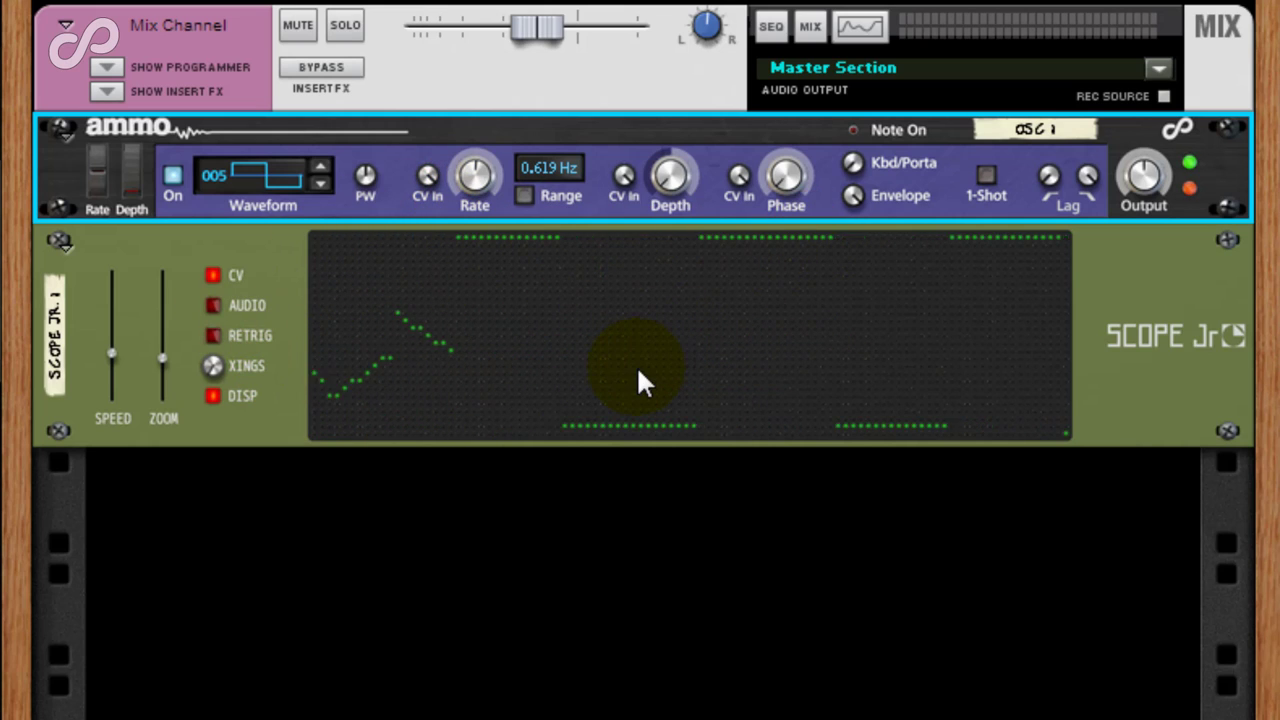
{"action": "key", "text": "Tab"}
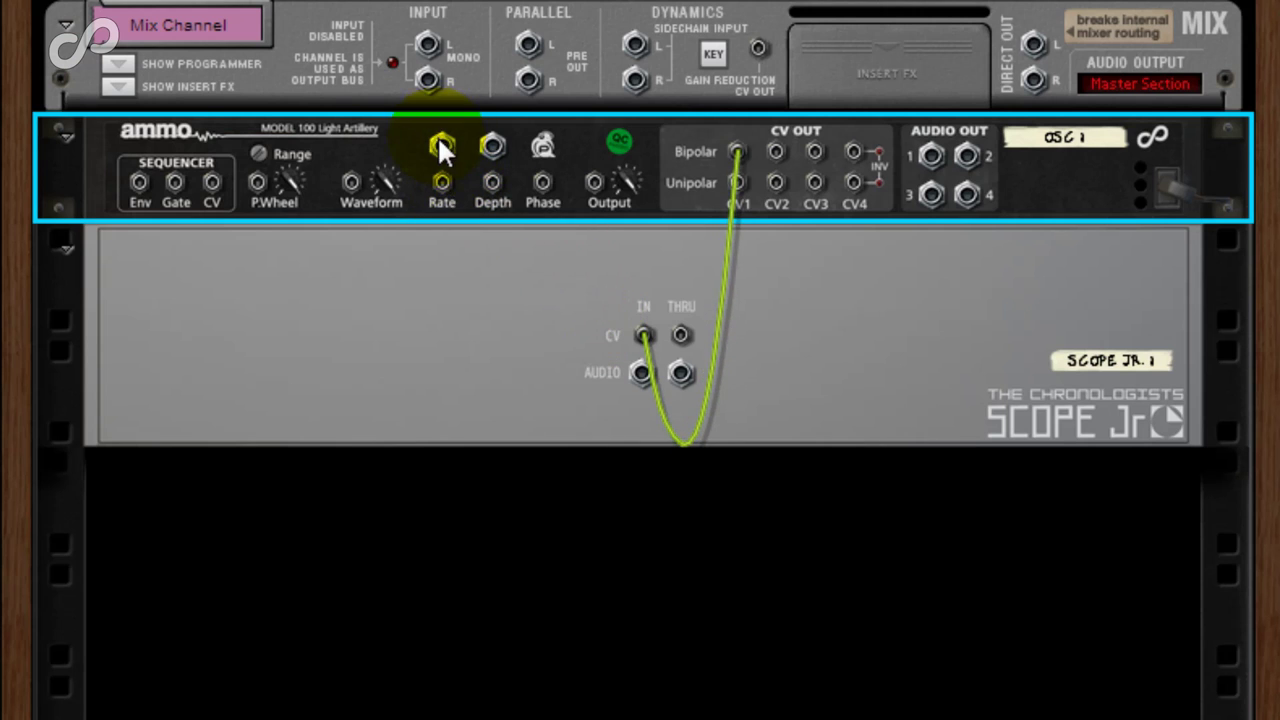
{"action": "key", "text": "Tab"}
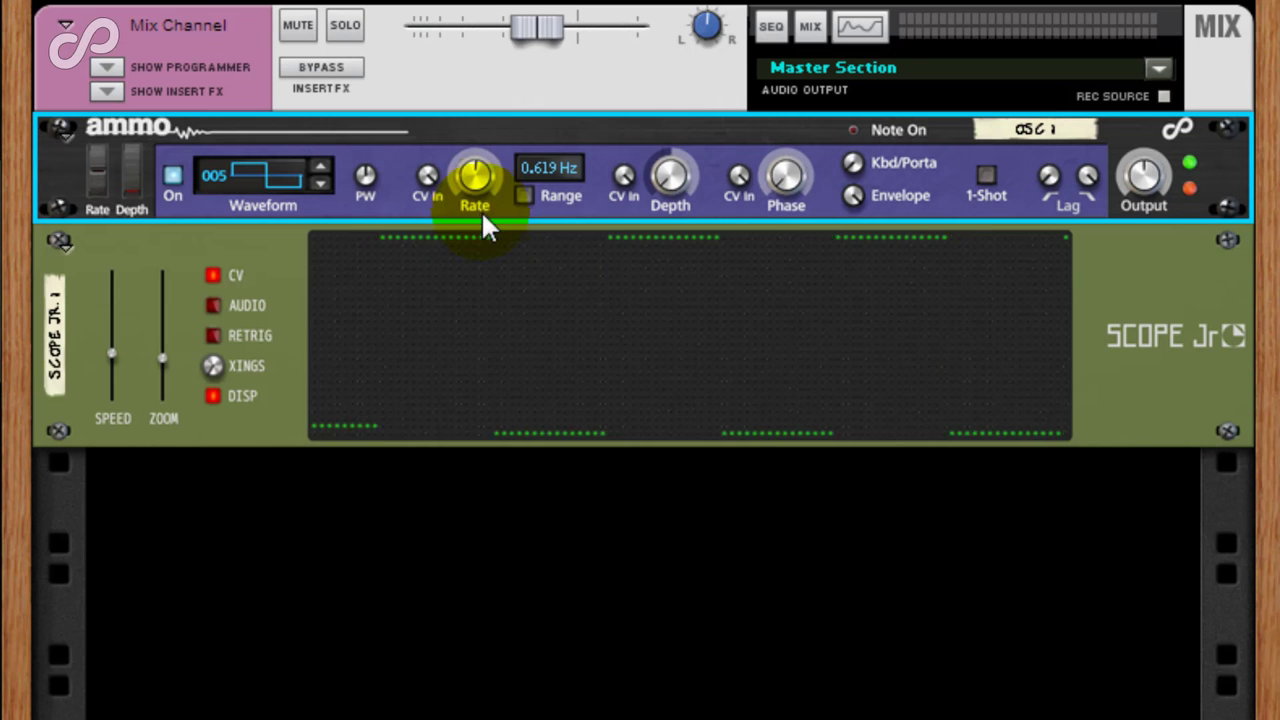
Try smoothing the square wave's rising and falling edges with the two Lag controls, restoring both.
{"action": "left_click_drag", "start_coordinate": [1048, 176], "coordinate": [1074, 94]}
{"action": "mouse_move", "coordinate": [1050, 172]}
{"action": "left_mouse_down"}
{"action": "mouse_move", "coordinate": [1065, 172]}
{"action": "mouse_move", "coordinate": [1046, 171]}
{"action": "left_mouse_up"}
{"action": "left_click_drag", "start_coordinate": [1097, 207], "coordinate": [1106, 318]}
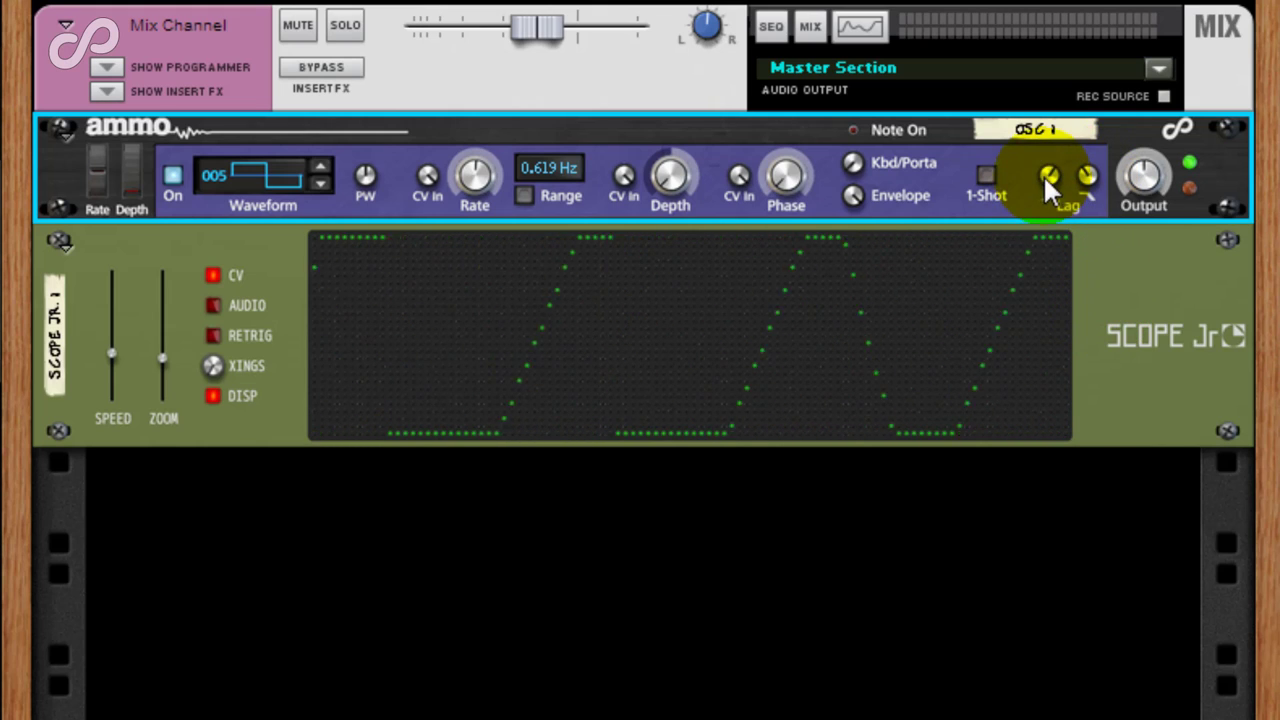
{"action": "left_click_drag", "start_coordinate": [1049, 177], "coordinate": [1066, 330]}
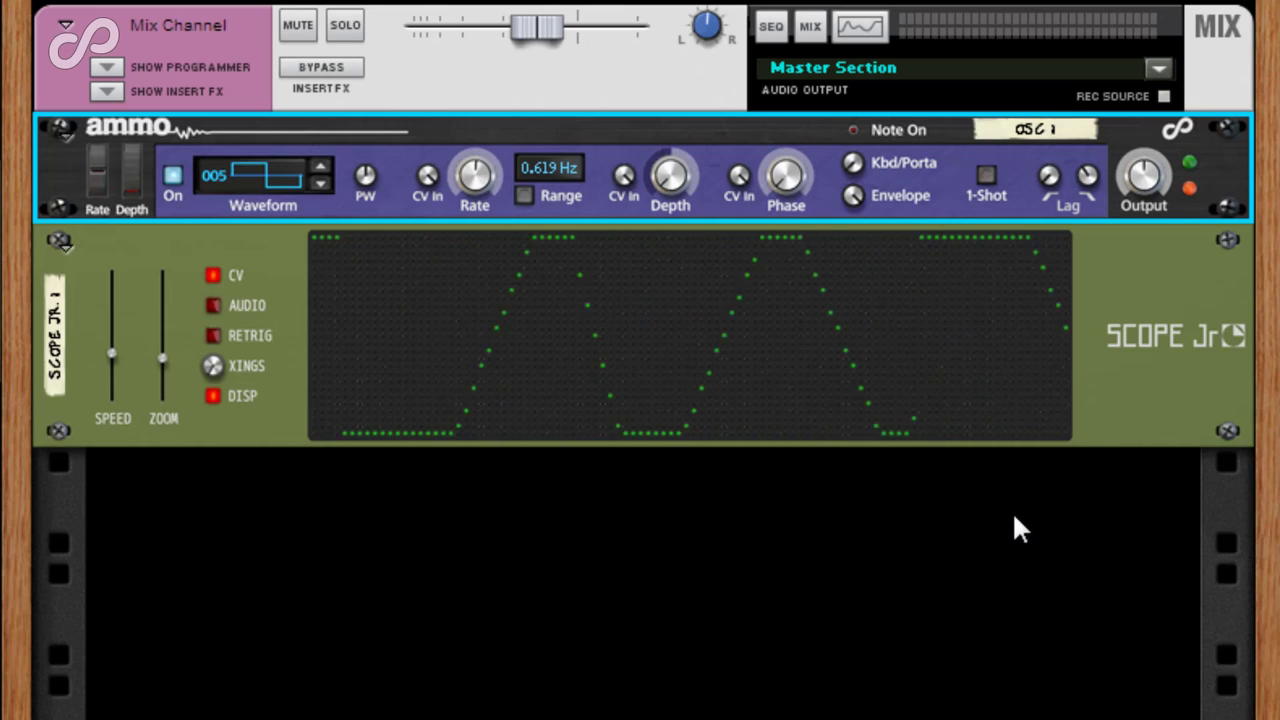
{"action": "left_click_drag", "start_coordinate": [1086, 170], "coordinate": [1160, 18]}
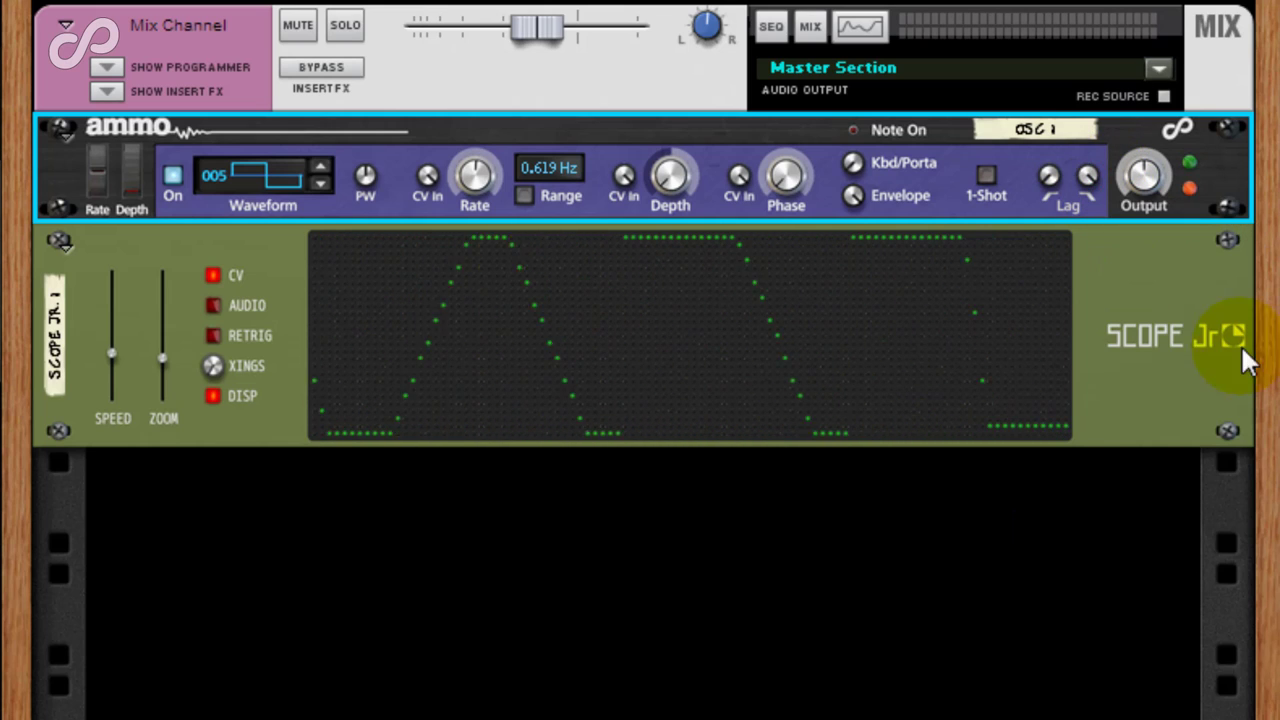
Collapse the Ammo device to its compact view and change the waveform to 027.
{"action": "left_click", "coordinate": [698, 655]}
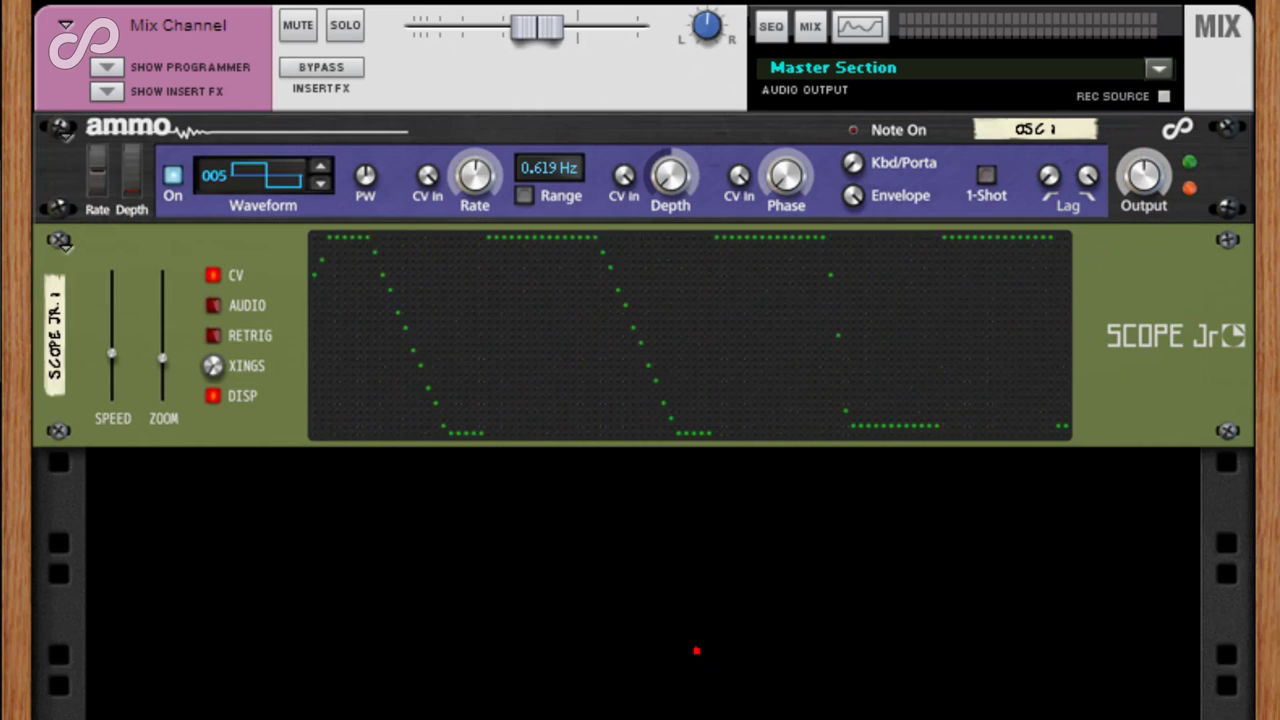
{"action": "left_click", "coordinate": [84, 169]}
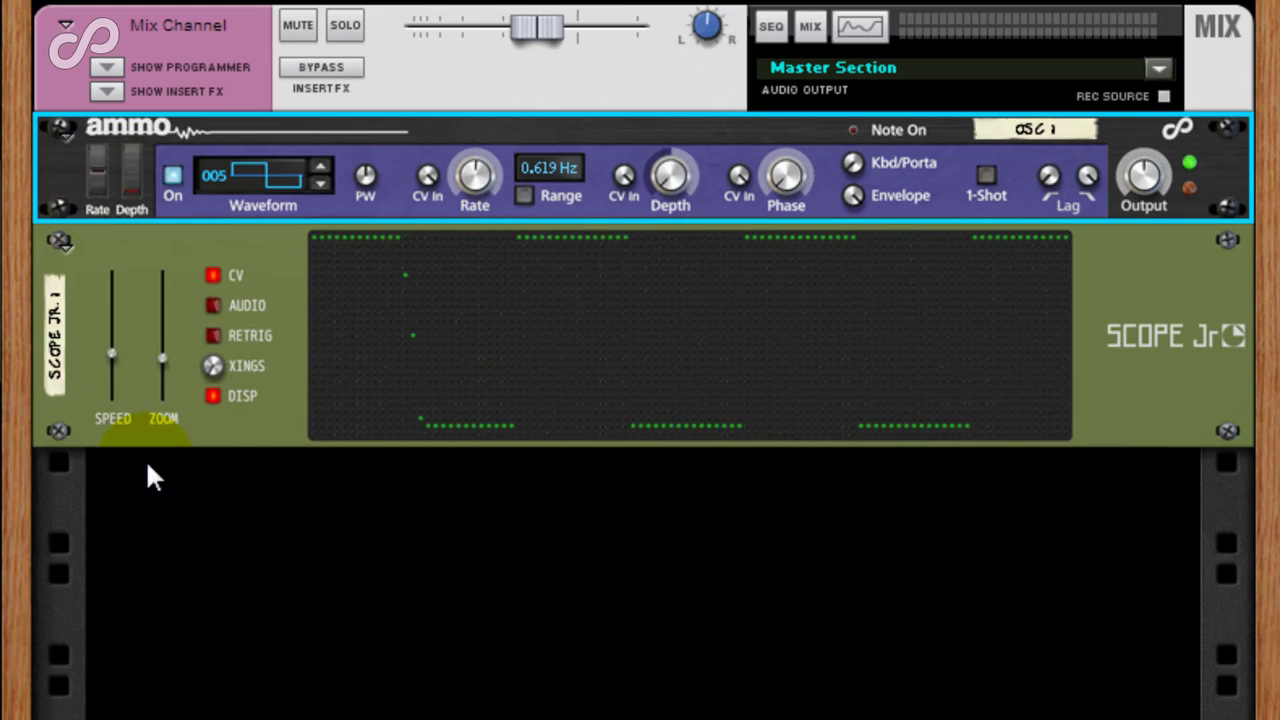
{"action": "left_click", "coordinate": [61, 129]}
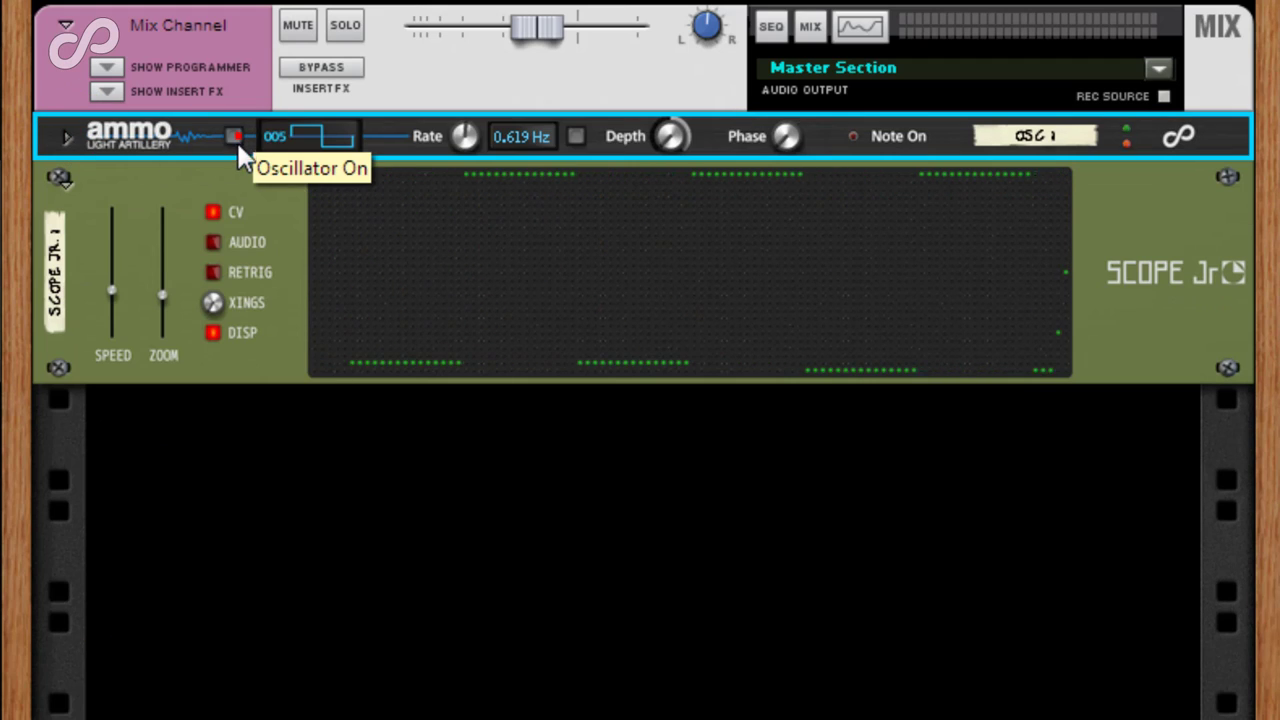
{"action": "left_click_drag", "start_coordinate": [322, 135], "coordinate": [395, 98]}
Adjust the rate and phase, switch the oscillator range to the tempo-synced 1/8 rate, and expand the Ammo device.
{"action": "left_click_drag", "start_coordinate": [468, 137], "coordinate": [518, 113]}
{"action": "left_click_drag", "start_coordinate": [662, 138], "coordinate": [676, 135]}
{"action": "left_click_drag", "start_coordinate": [790, 150], "coordinate": [789, 136]}
{"action": "left_click_drag", "start_coordinate": [467, 136], "coordinate": [543, 129]}
{"action": "left_click", "coordinate": [575, 135]}
{"action": "left_click", "coordinate": [575, 135]}
{"action": "left_click", "coordinate": [64, 136]}
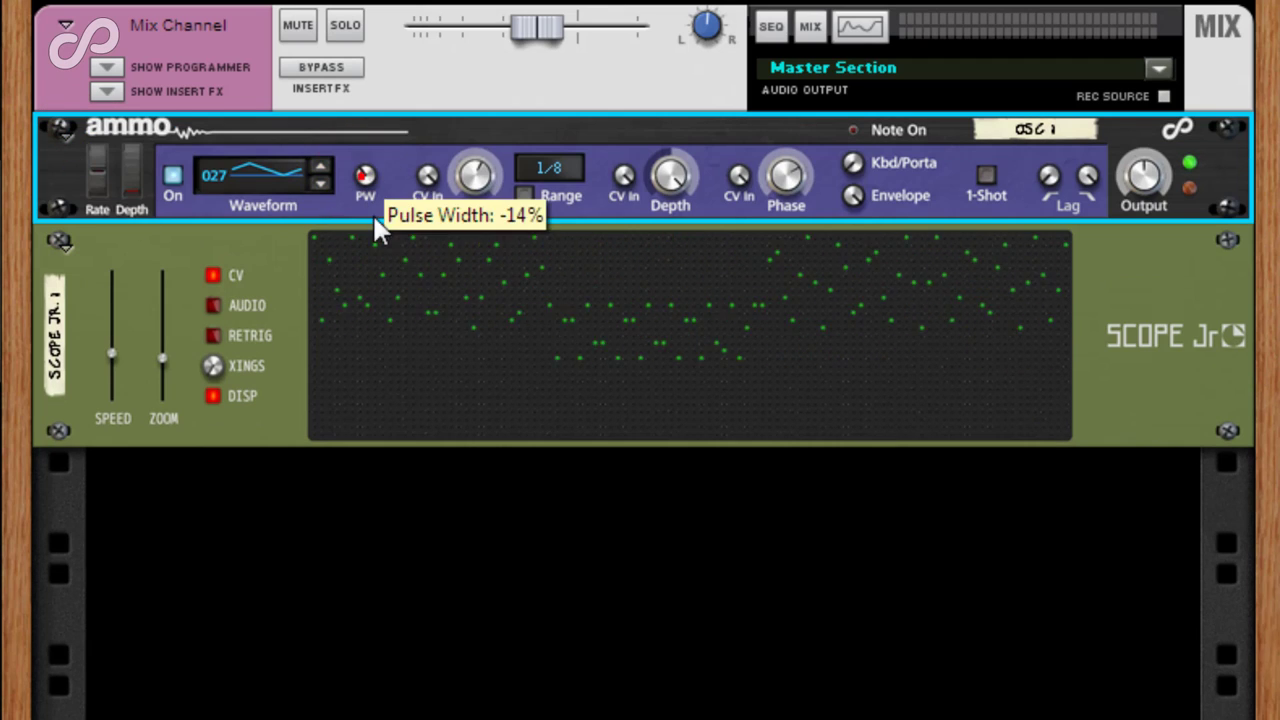
Reset the pulse width and cycle the oscillator range through 440.0 Hz and 0 cents back to 1/8.
{"action": "left_click", "coordinate": [523, 195]}
{"action": "left_click", "coordinate": [523, 195]}
{"action": "left_click", "coordinate": [365, 180]}
{"action": "left_click", "coordinate": [475, 180]}
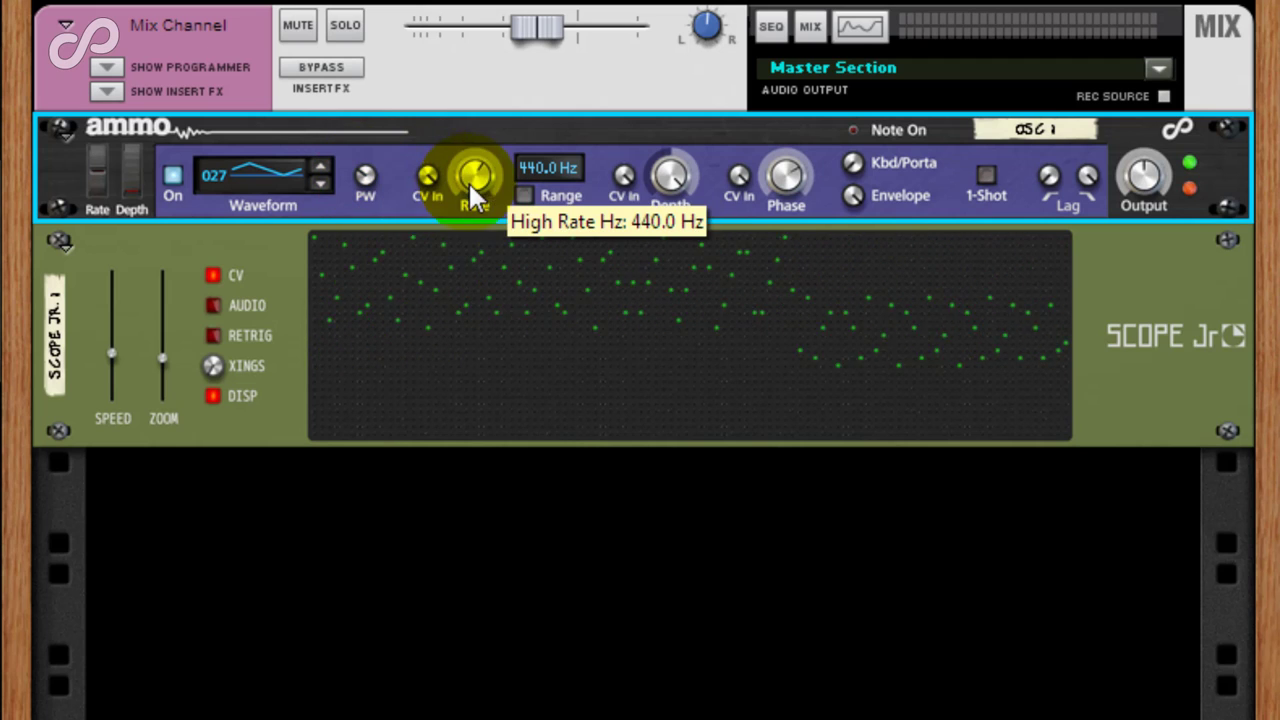
{"action": "left_click", "coordinate": [524, 194]}
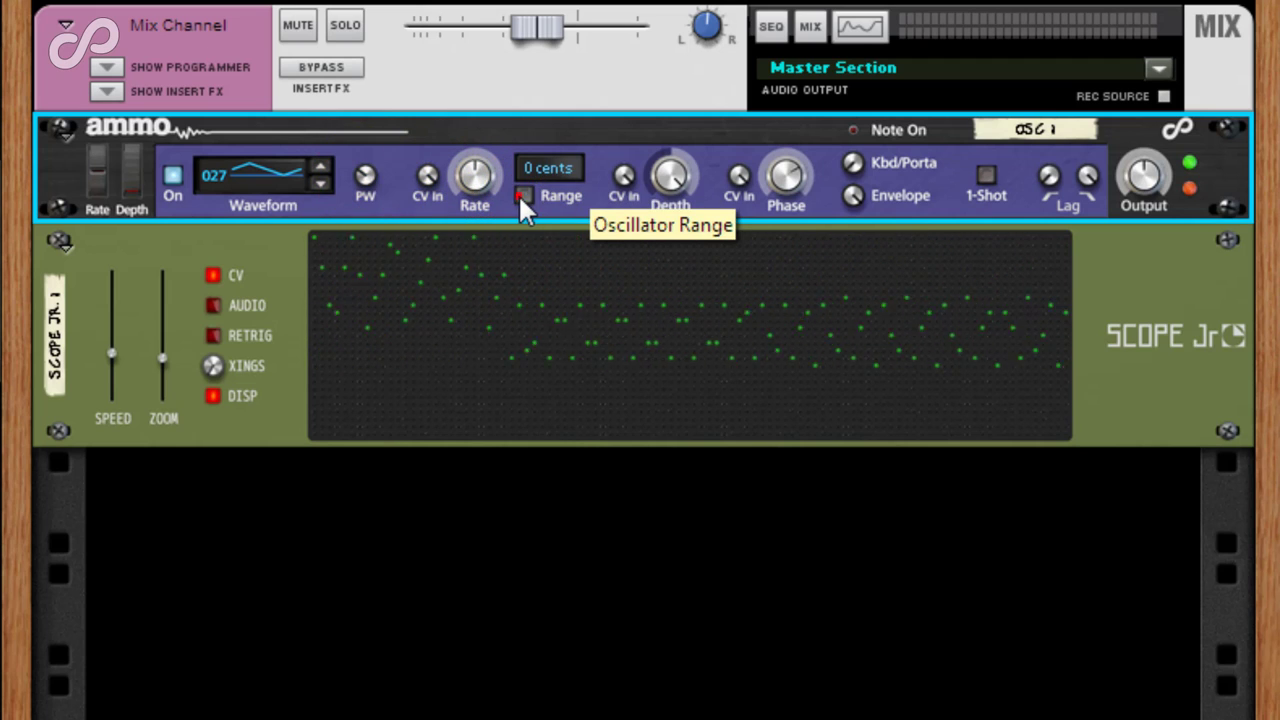
{"action": "left_click", "coordinate": [520, 190]}
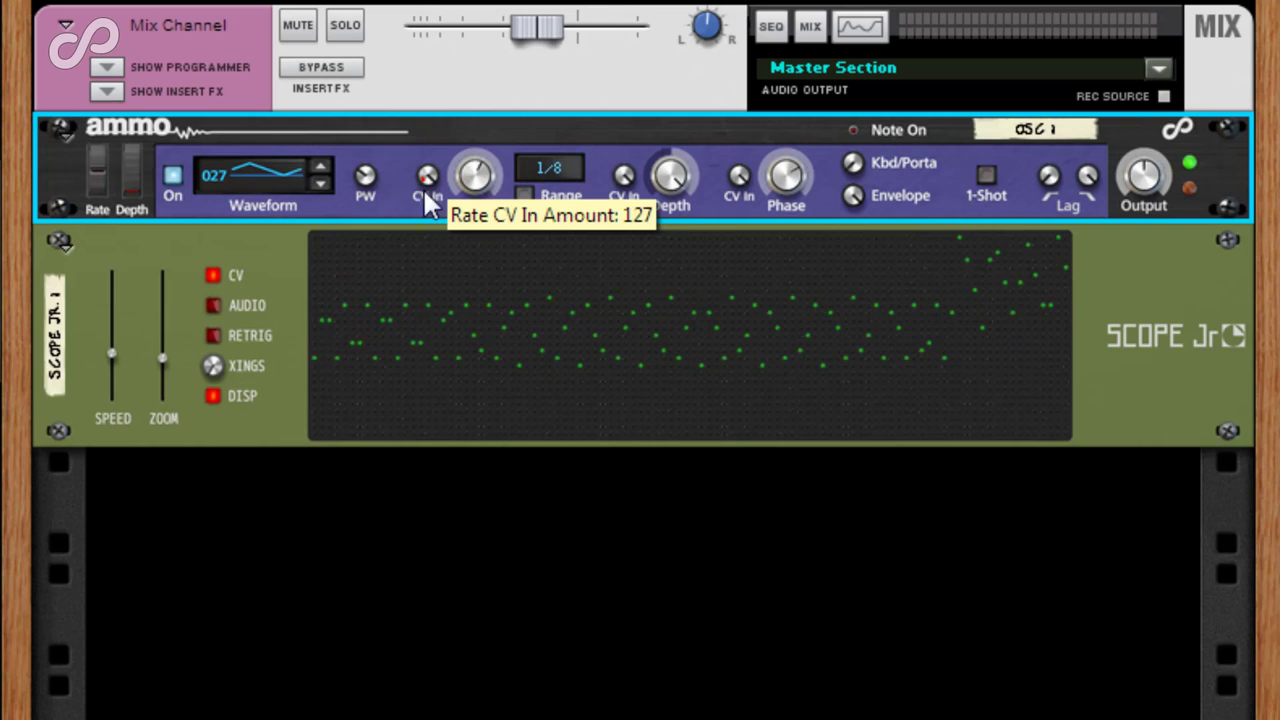
Lower the Rate CV In amount, adjust the Depth CV In amount, and switch the range to 15.2 Hz.
{"action": "left_click_drag", "start_coordinate": [426, 177], "coordinate": [426, 250]}
{"action": "left_click", "coordinate": [525, 195]}
{"action": "left_click_drag", "start_coordinate": [637, 176], "coordinate": [640, 200]}
Raise the Kbd/Porta amount and the Output level slightly, trying out the 1-Shot mode.
{"action": "left_click_drag", "start_coordinate": [860, 168], "coordinate": [874, 91]}
{"action": "left_click", "coordinate": [985, 178]}
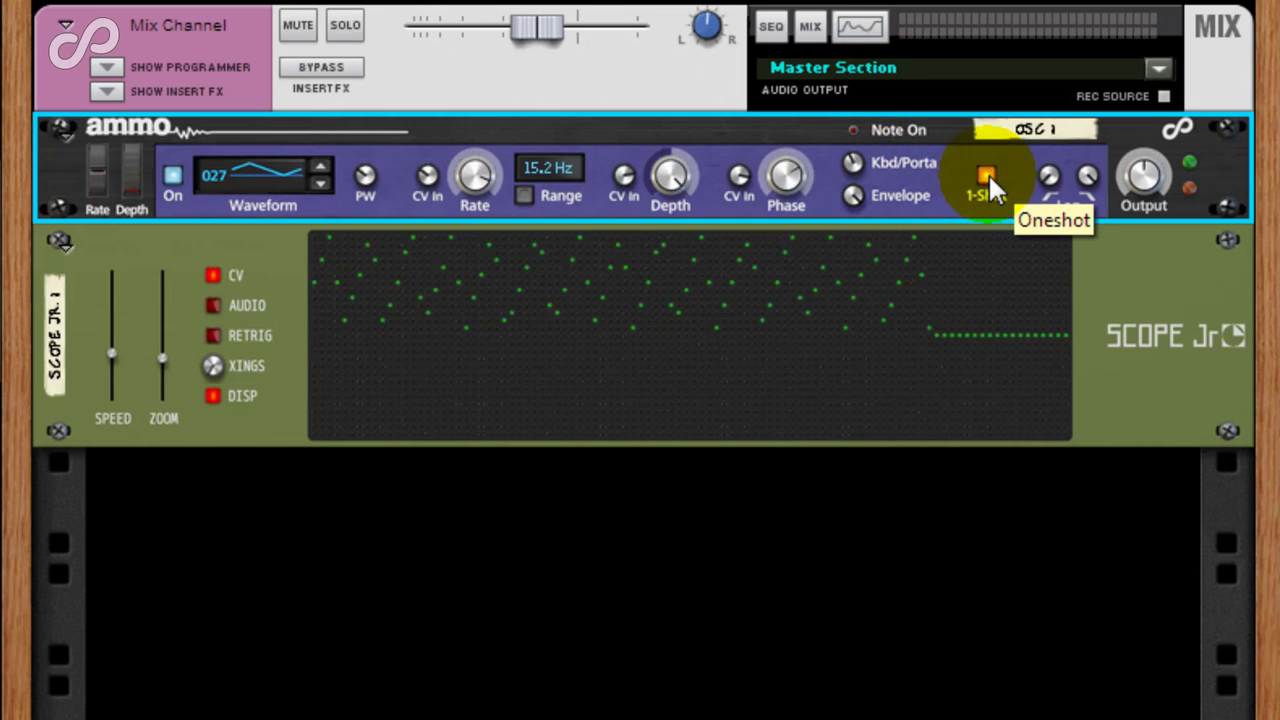
{"action": "mouse_move", "coordinate": [1145, 176]}
{"action": "left_mouse_down"}
{"action": "mouse_move", "coordinate": [1155, 92]}
{"action": "mouse_move", "coordinate": [1148, 170]}
{"action": "left_mouse_up"}
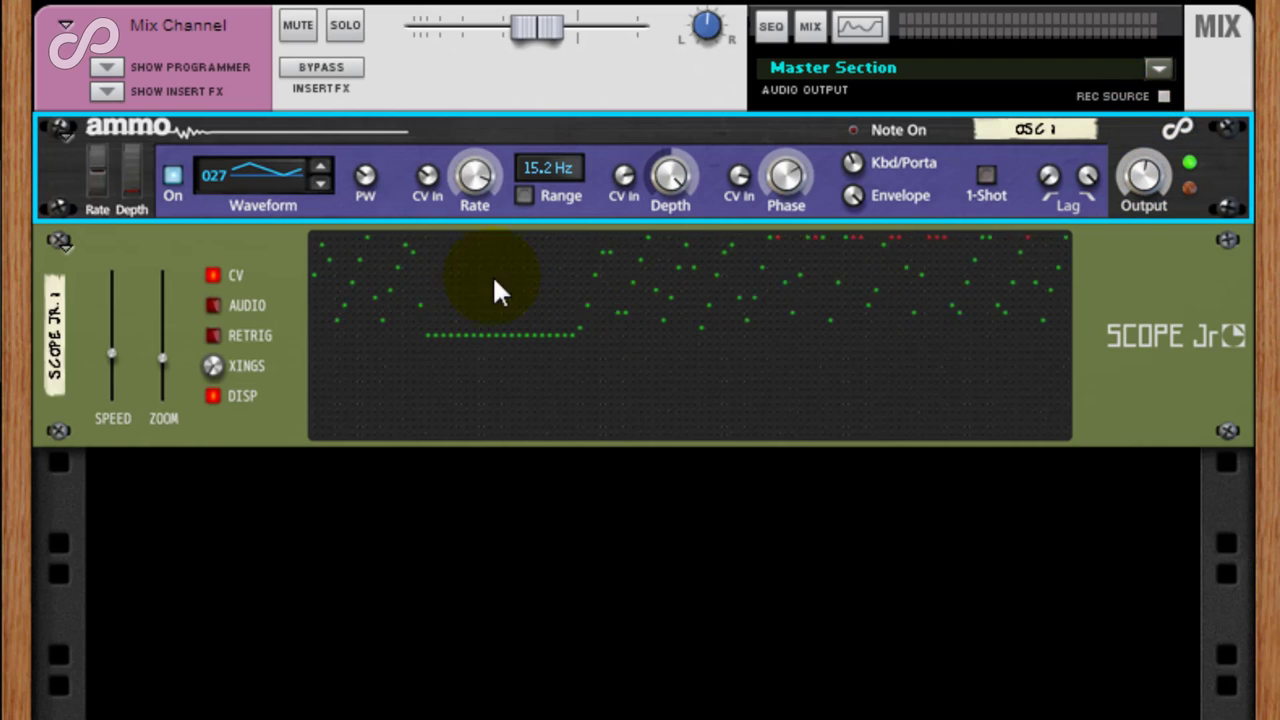
Select sine waveform 001 and lower the oscillator rate to 0.019 Hz.
{"action": "left_click", "coordinate": [320, 168]}
{"action": "left_click_drag", "start_coordinate": [474, 185], "coordinate": [510, 350]}
Delete the Scope Jr. device from the rack.
{"action": "right_click", "coordinate": [1171, 384]}
{"action": "left_click", "coordinate": [1245, 510]}
{"action": "key", "text": "Delete"}
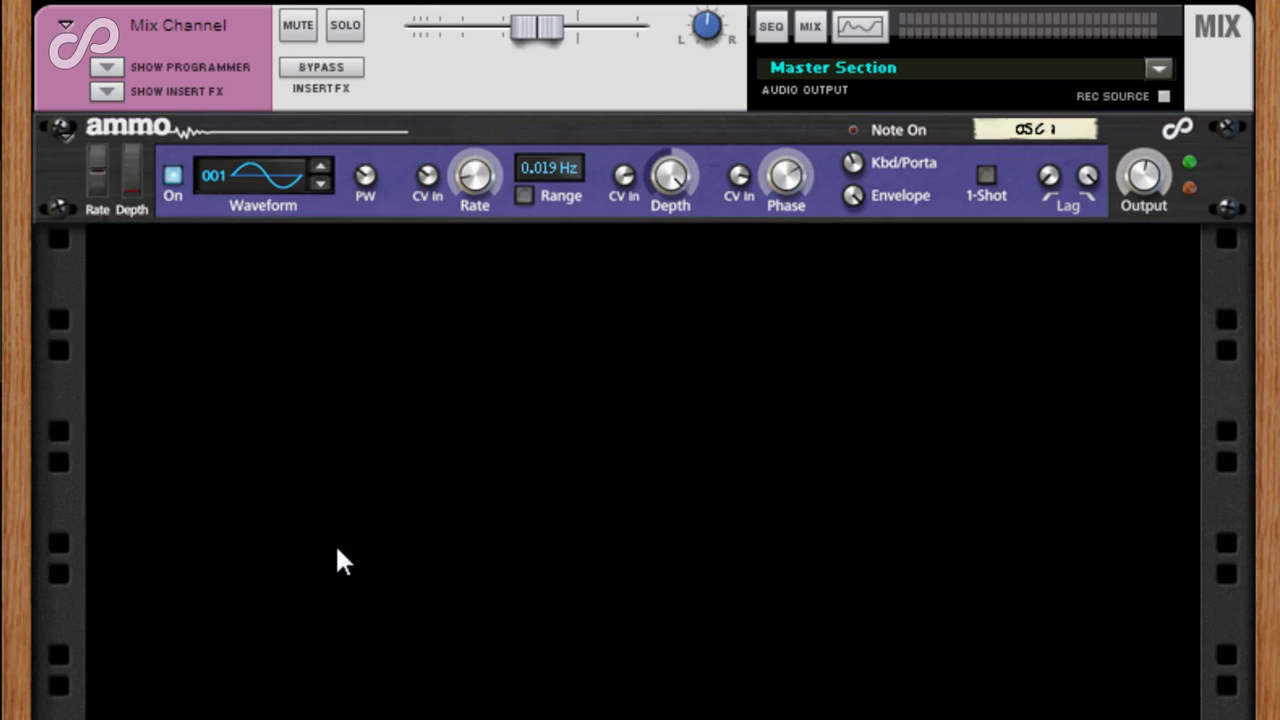
Cable the oscillator's Audio Out 1 to the mix channel's left input, after trying out the Depth wheel.
{"action": "left_click", "coordinate": [136, 198]}
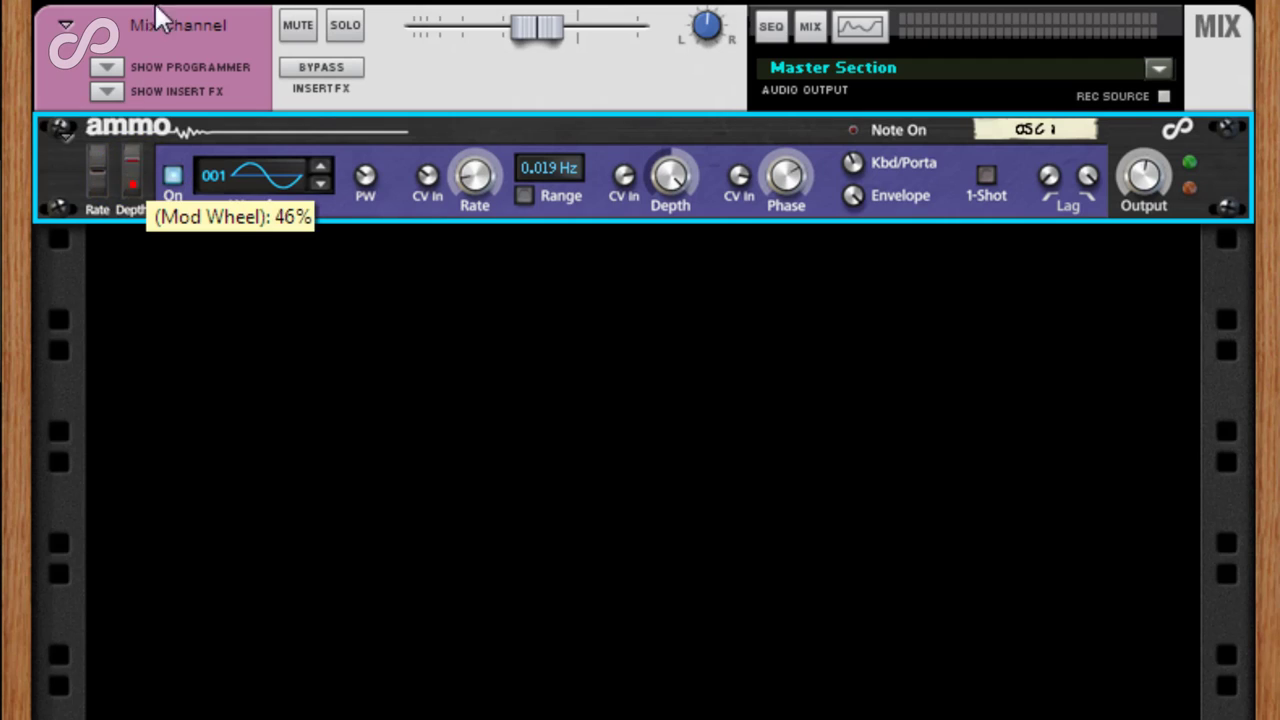
{"action": "key", "text": "Tab"}
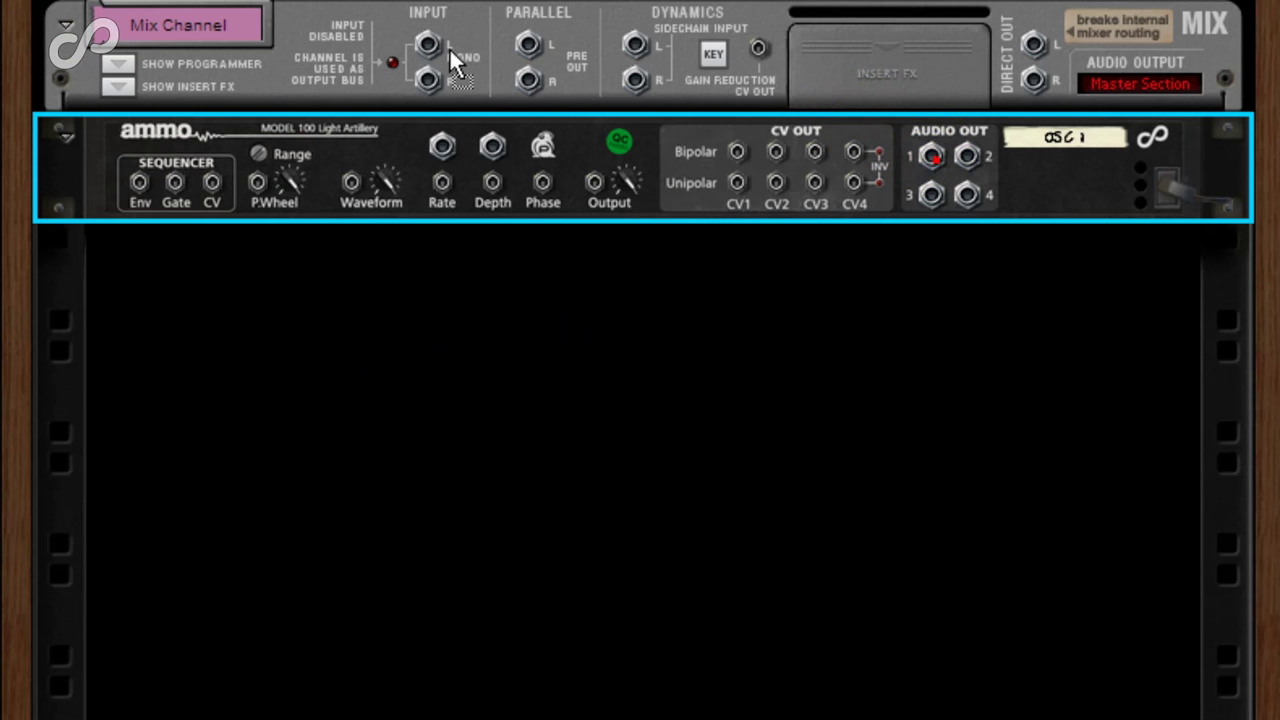
{"action": "left_click_drag", "start_coordinate": [447, 45], "coordinate": [426, 43]}
{"action": "key", "text": "Tab"}
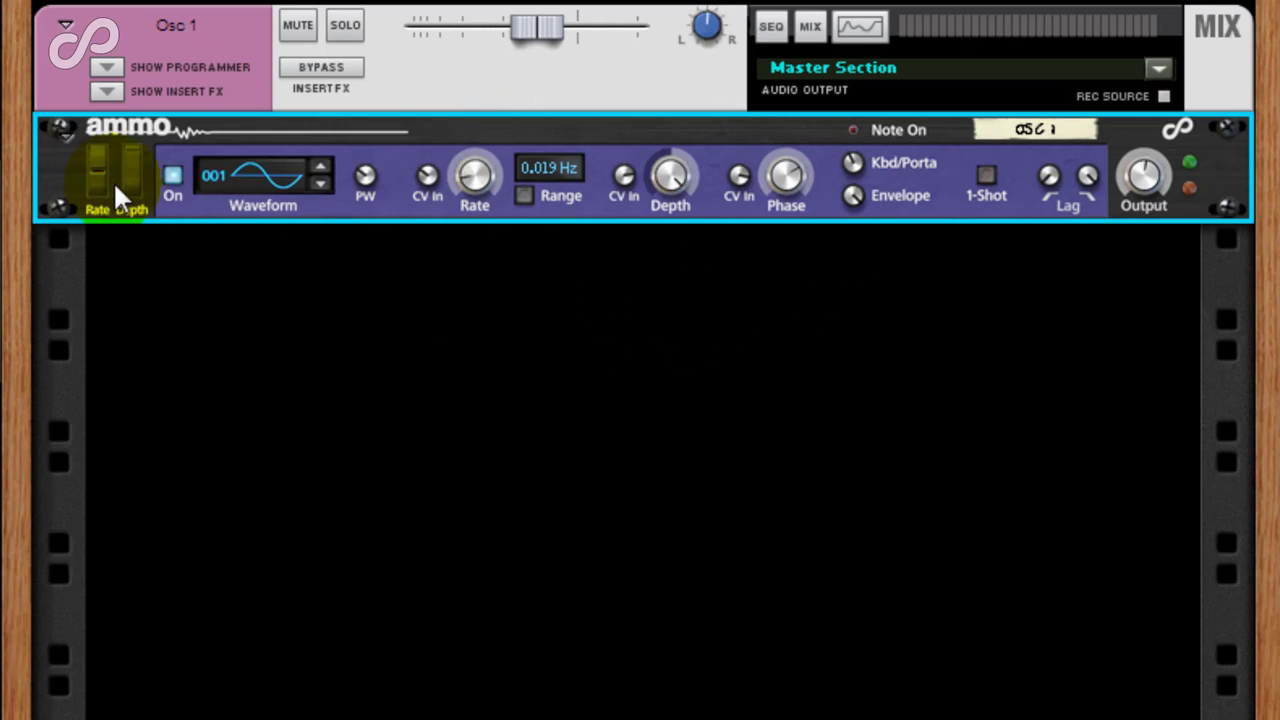
Switch the oscillator range to 440.0 Hz and set the output to 1.00.
{"action": "left_click", "coordinate": [525, 195]}
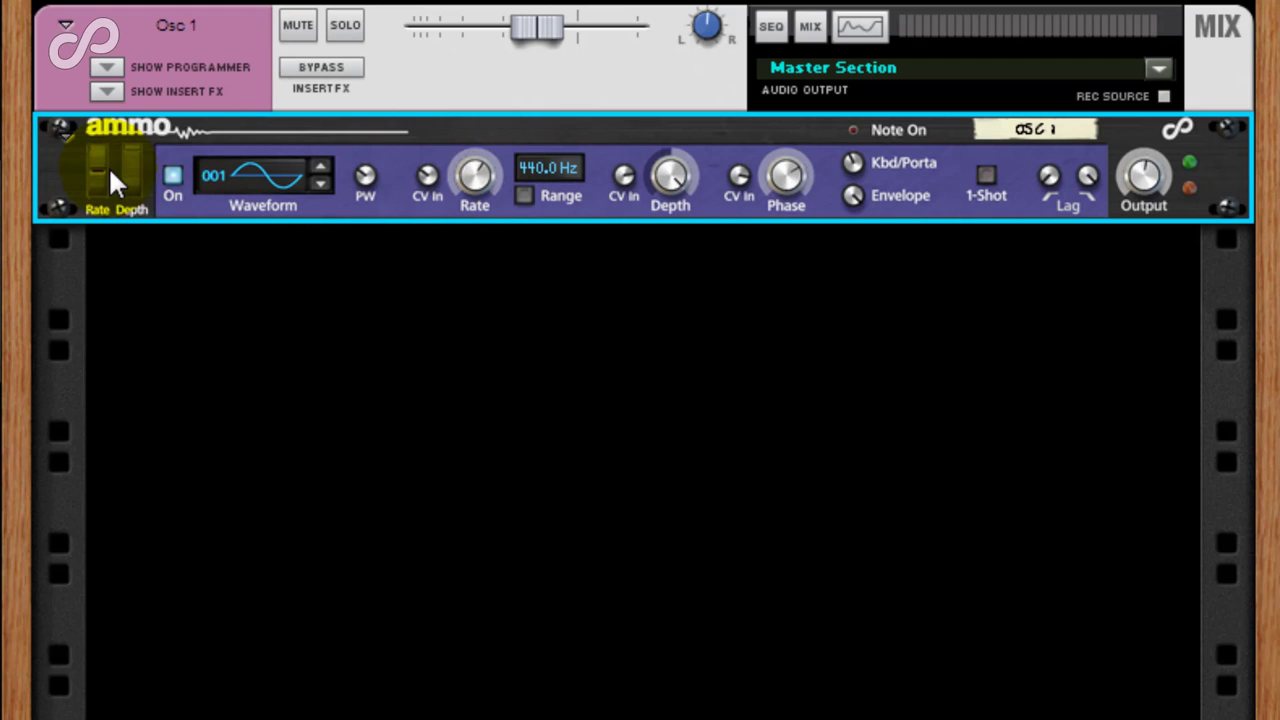
{"action": "left_click_drag", "start_coordinate": [128, 168], "coordinate": [139, 137]}
{"action": "left_click", "coordinate": [174, 176]}
{"action": "left_click_drag", "start_coordinate": [1143, 177], "coordinate": [1150, 200]}
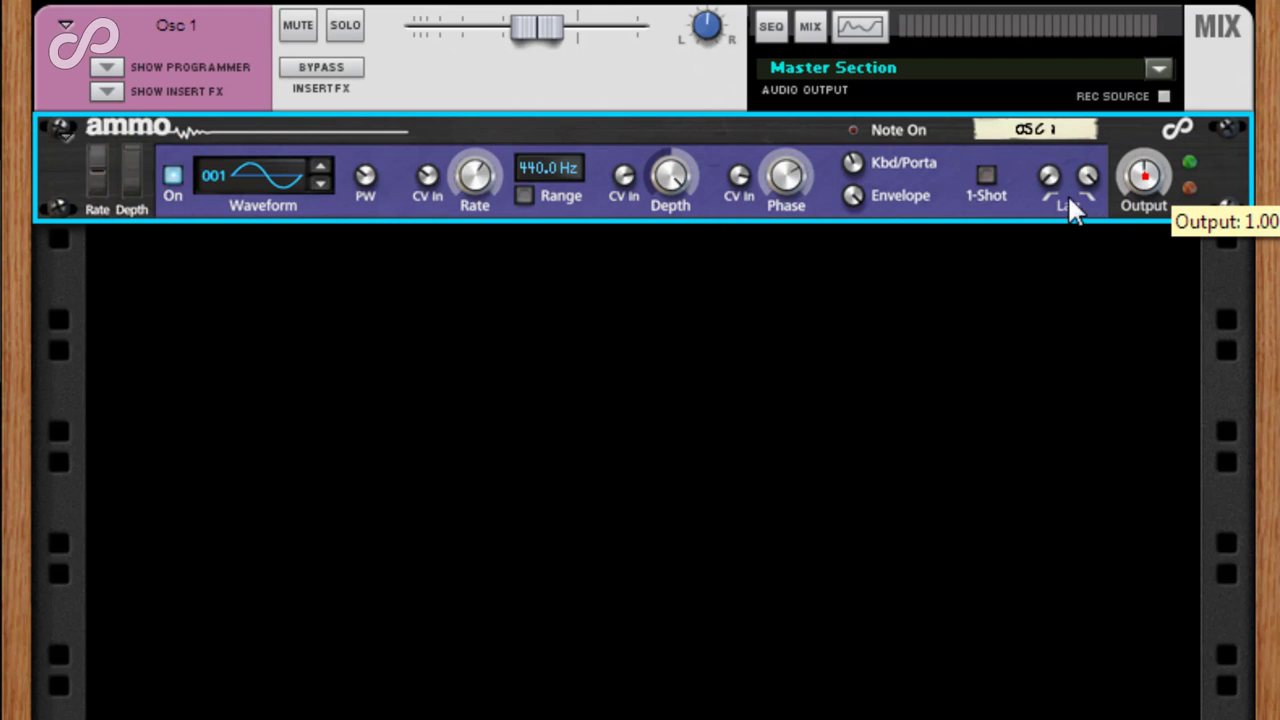
Set the Depth mod wheel to 100%, then sweep it down and back up to vary the audio level.
{"action": "mouse_move", "coordinate": [123, 156]}
{"action": "left_mouse_down"}
{"action": "mouse_move", "coordinate": [128, 169]}
{"action": "mouse_move", "coordinate": [134, 156]}
{"action": "left_mouse_up"}
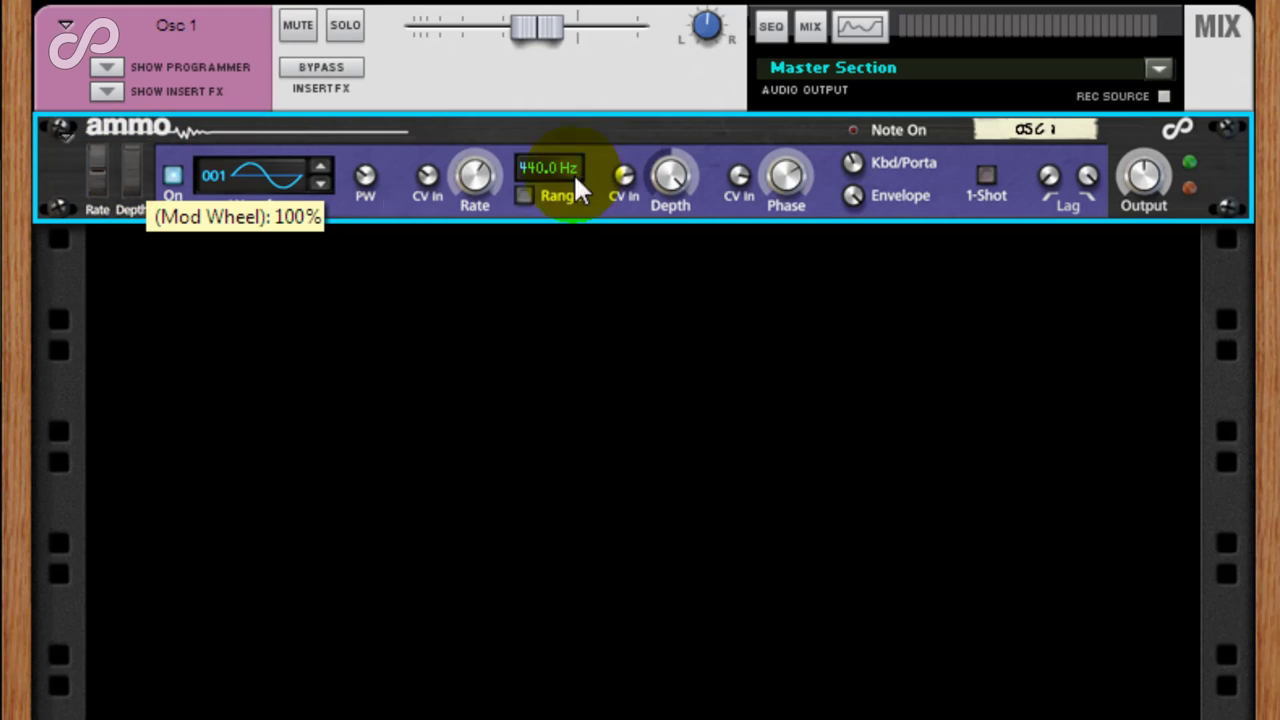
{"action": "left_click_drag", "start_coordinate": [672, 184], "coordinate": [682, 161]}
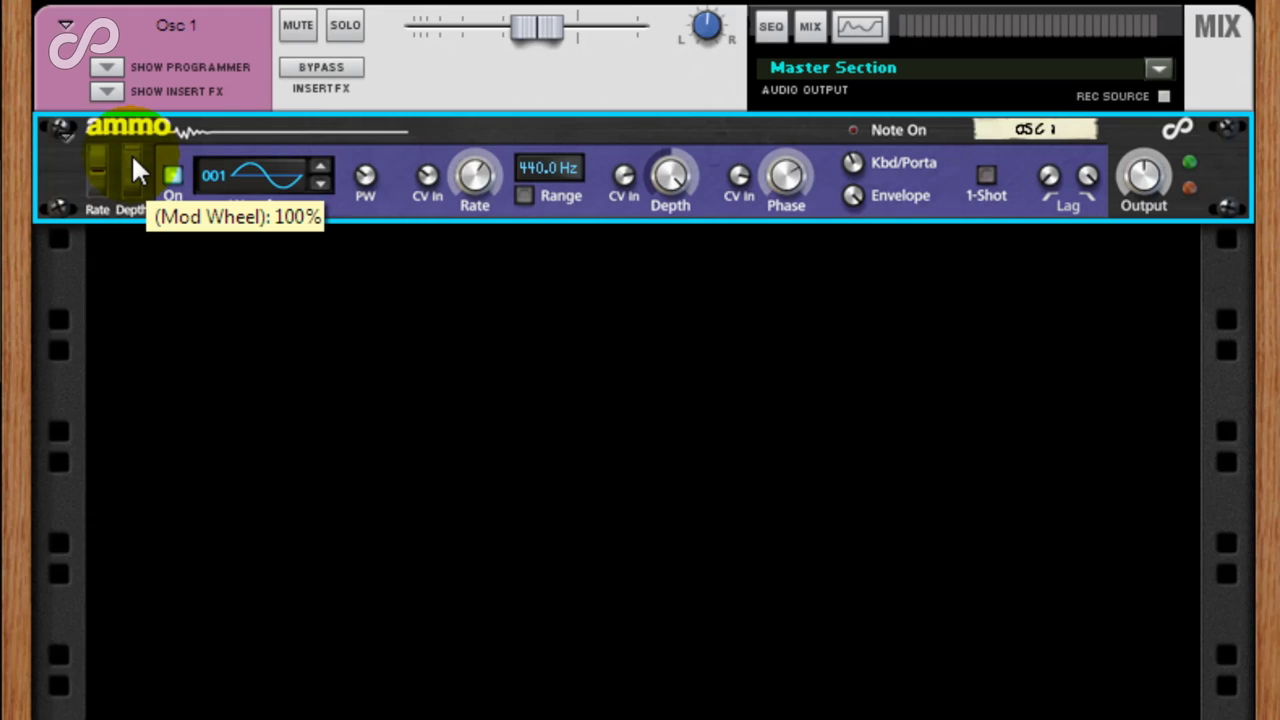
{"action": "left_click_drag", "start_coordinate": [133, 158], "coordinate": [134, 210]}
{"action": "left_click_drag", "start_coordinate": [140, 254], "coordinate": [165, 205]}
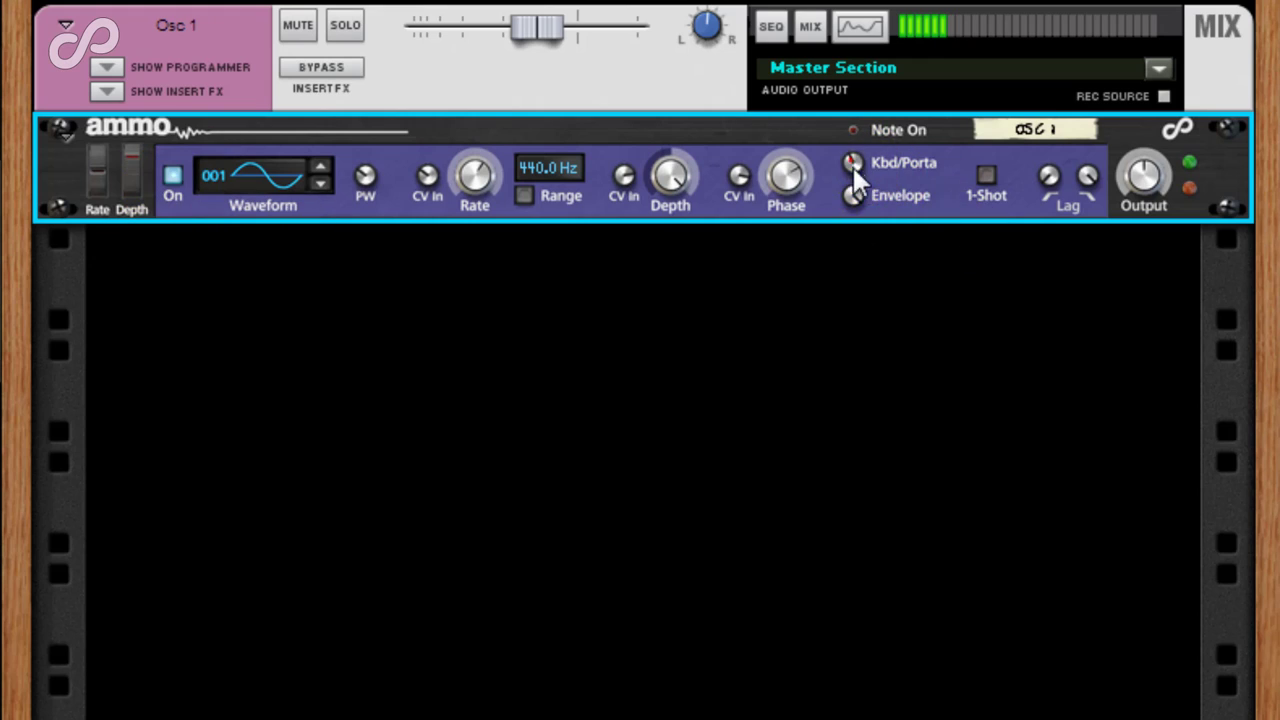
Try the Kbd/Porta amount at lower and higher settings.
{"action": "left_click_drag", "start_coordinate": [855, 176], "coordinate": [863, 234]}
{"action": "left_click_drag", "start_coordinate": [850, 167], "coordinate": [870, 118]}
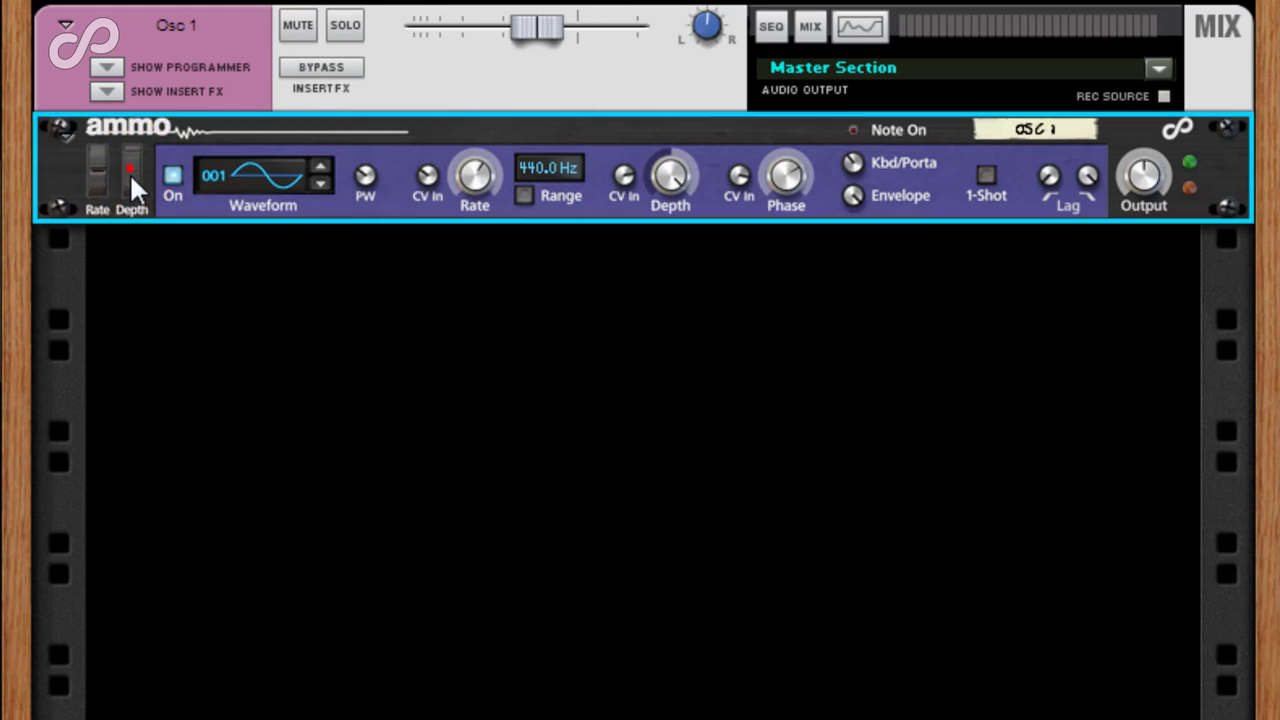
Adjust the Depth mod wheel and collapse the Osc 1 mix channel device.
{"action": "left_click_drag", "start_coordinate": [131, 181], "coordinate": [131, 187]}
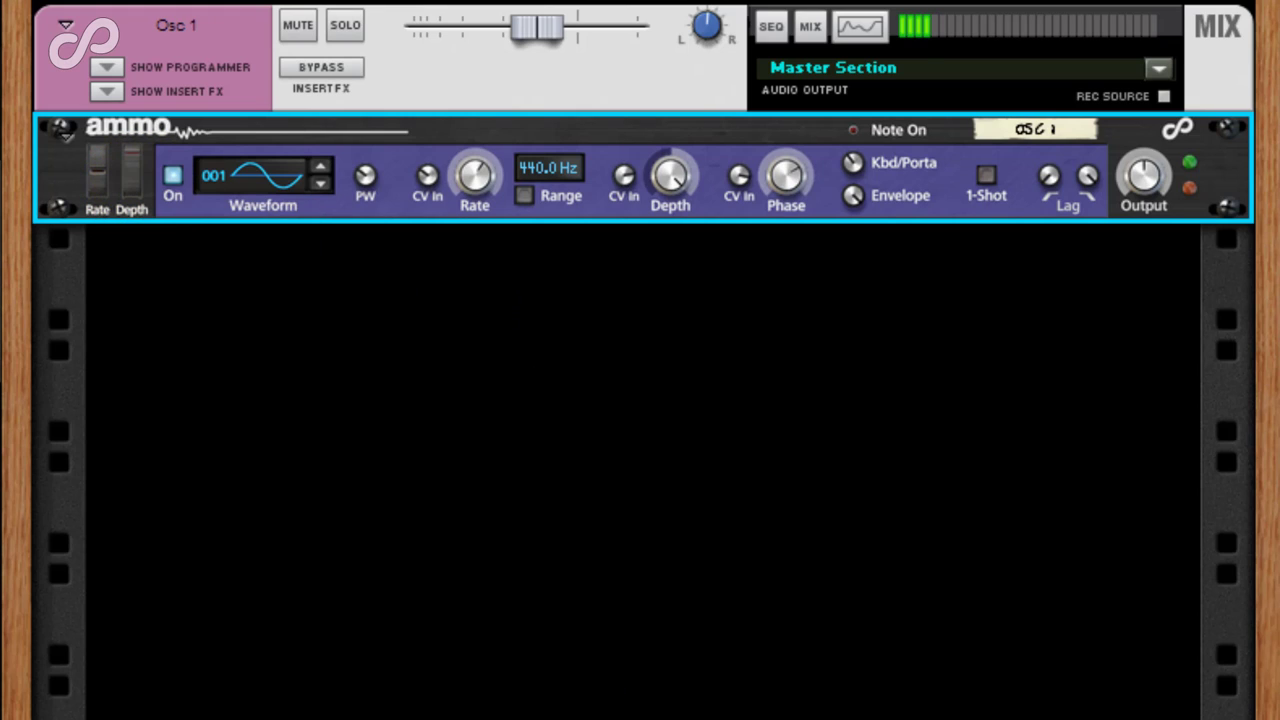
{"action": "left_click", "coordinate": [65, 28]}
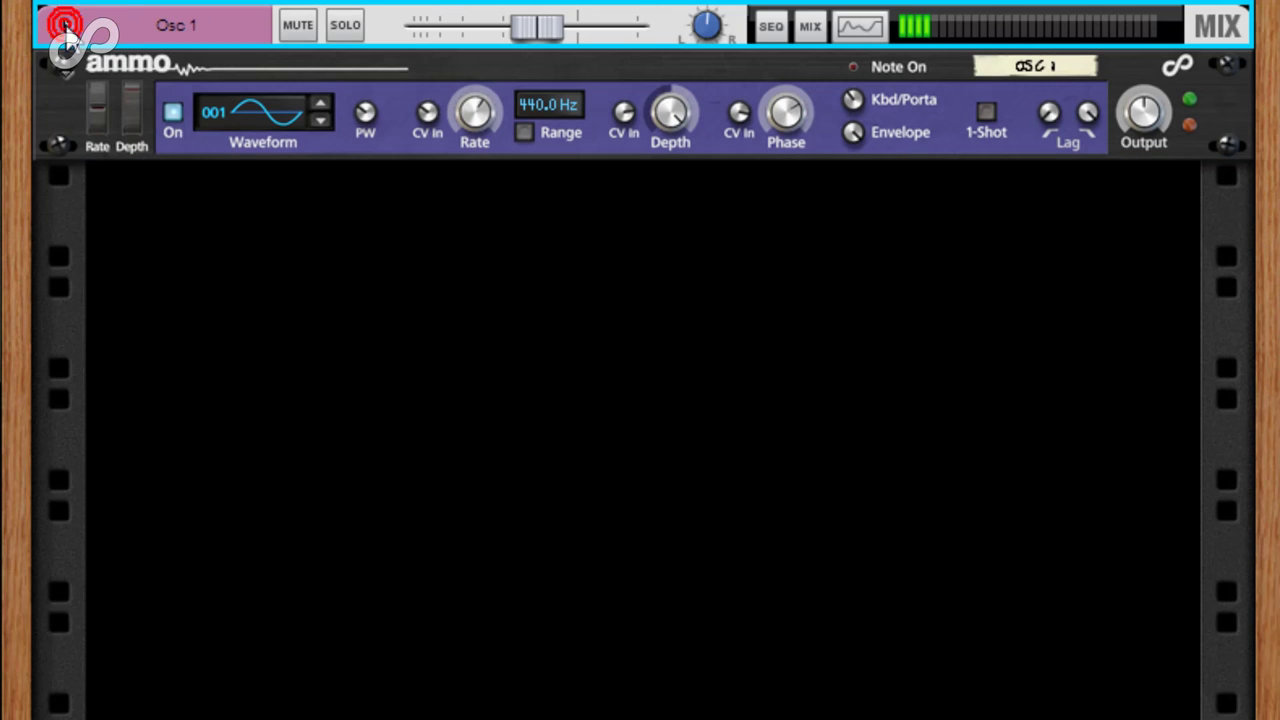
Expand the Osc 1 mix channel, combine the oscillator into a Combinator, and adjust the oscillator's Depth mod wheel.
{"action": "left_click", "coordinate": [65, 26]}
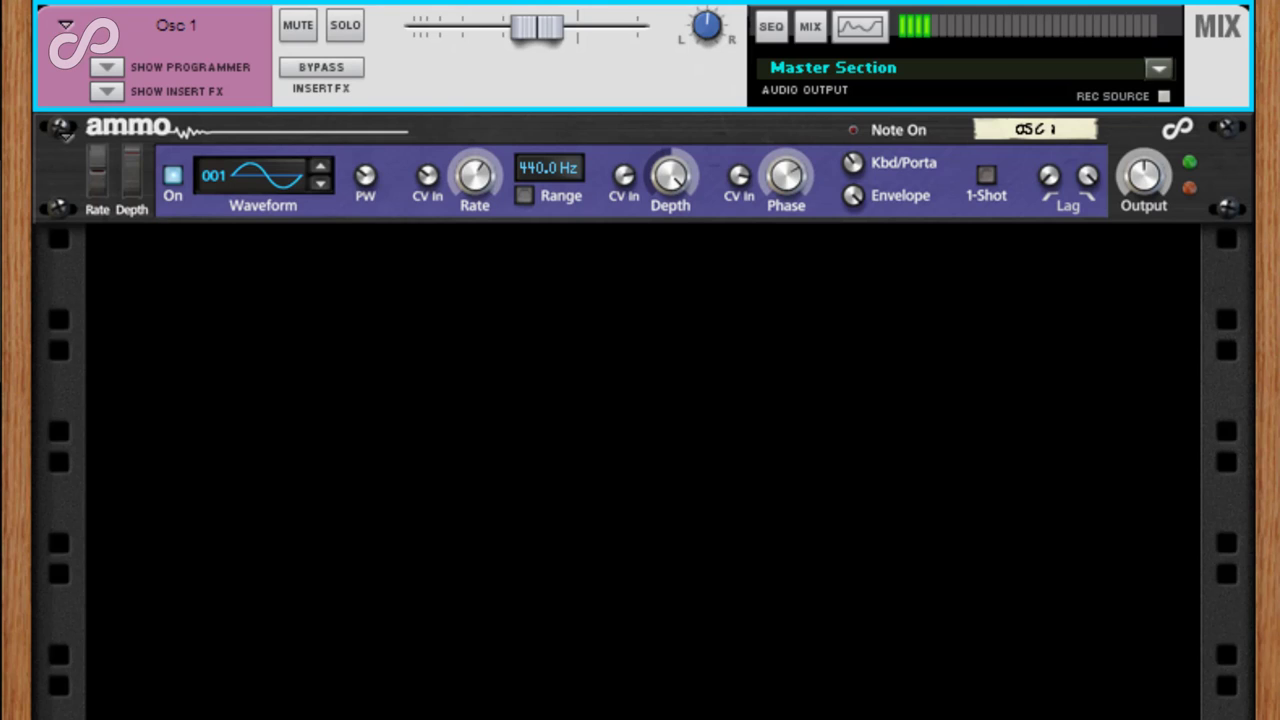
{"action": "left_click", "coordinate": [1231, 171]}
{"action": "key", "text": "ctrl+j"}
{"action": "left_click", "coordinate": [372, 498]}
{"action": "left_click", "coordinate": [133, 414]}
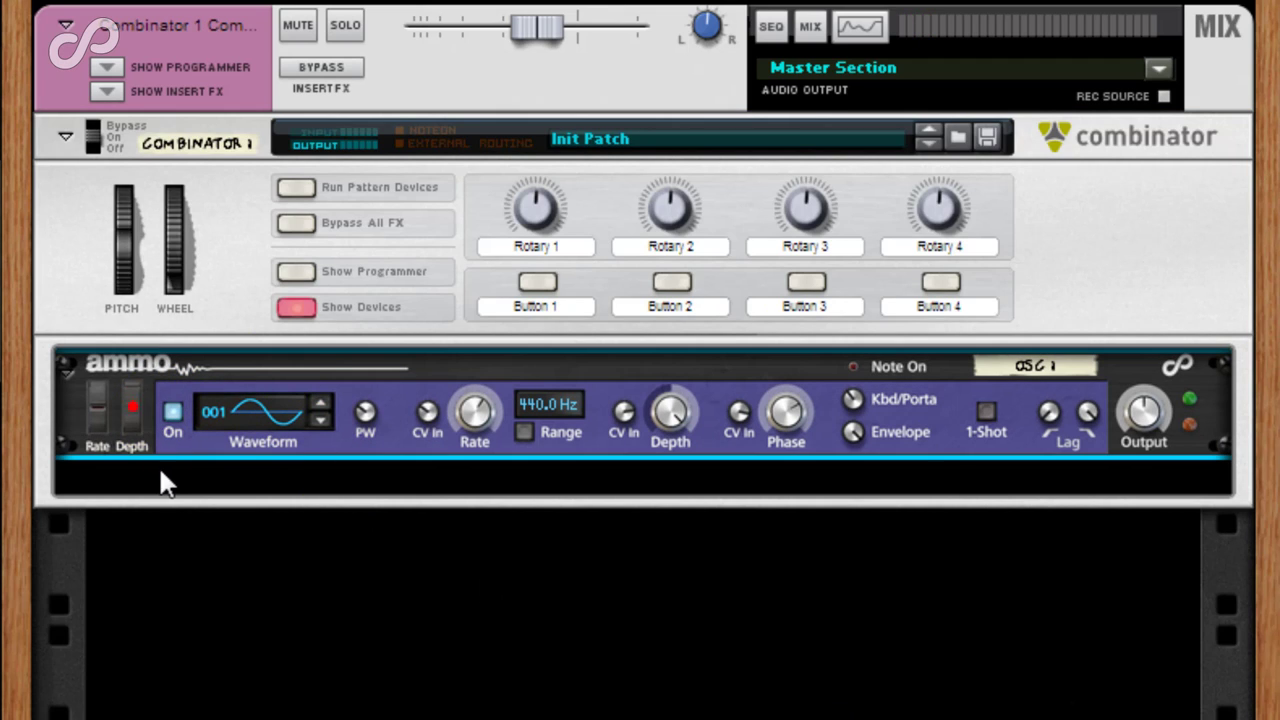
Add a Line Mixer above the oscillator, feed the oscillator into channel 1, and wire the mixer's master out through the Combinator in stereo.
{"action": "right_click", "coordinate": [479, 485]}
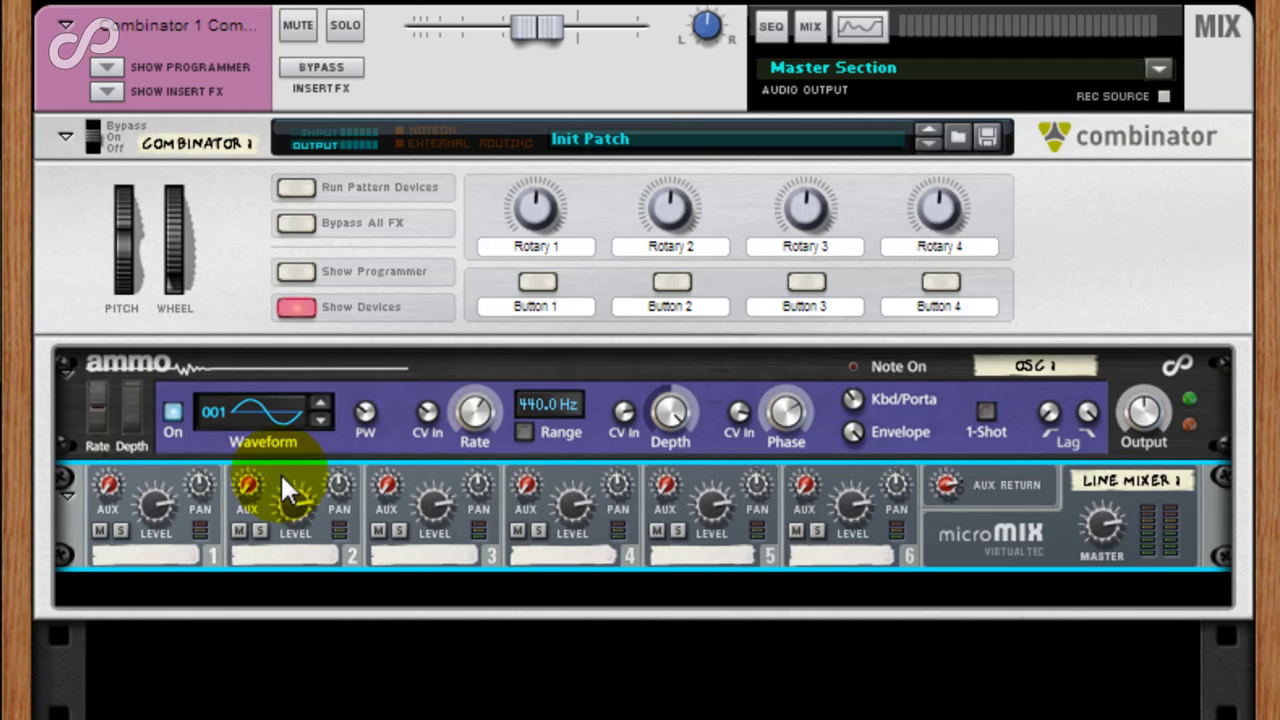
{"action": "left_click_drag", "start_coordinate": [281, 474], "coordinate": [287, 385]}
{"action": "key", "text": "Tab"}
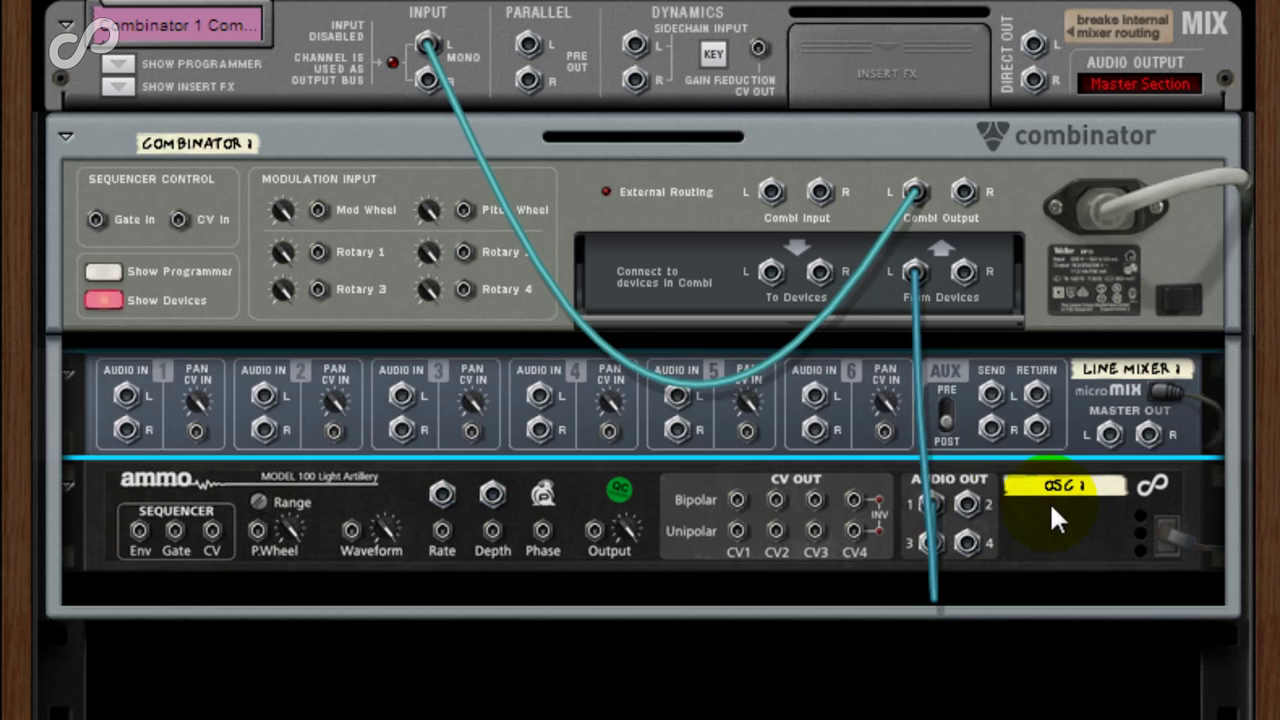
{"action": "left_click_drag", "start_coordinate": [914, 267], "coordinate": [127, 396]}
{"action": "left_click_drag", "start_coordinate": [962, 190], "coordinate": [430, 80]}
{"action": "left_click_drag", "start_coordinate": [1109, 433], "coordinate": [913, 268]}
{"action": "key", "text": "Tab"}
{"action": "left_click_drag", "start_coordinate": [142, 528], "coordinate": [150, 558]}
Try the Receive Notes setting for Osc 1 in the Combinator's programmer, leaving it switched off.
{"action": "left_click", "coordinate": [297, 273]}
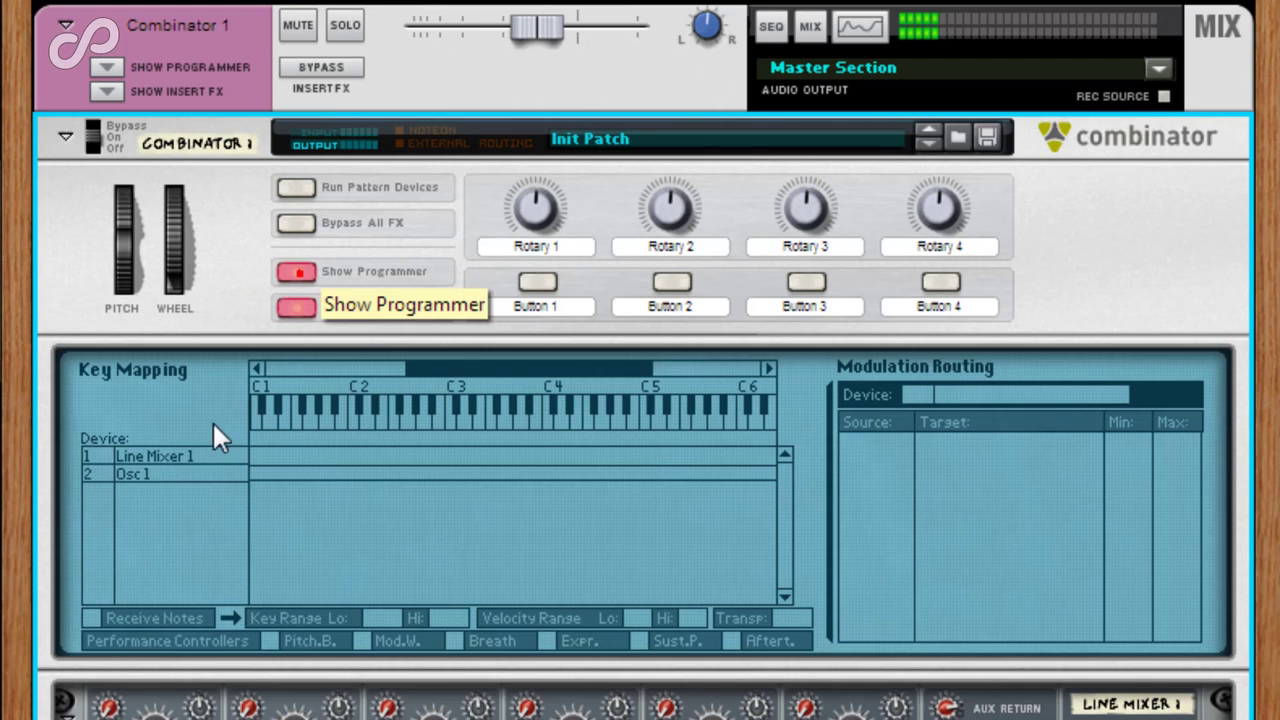
{"action": "left_click", "coordinate": [157, 473]}
{"action": "left_click", "coordinate": [90, 618]}
{"action": "left_click", "coordinate": [90, 617]}
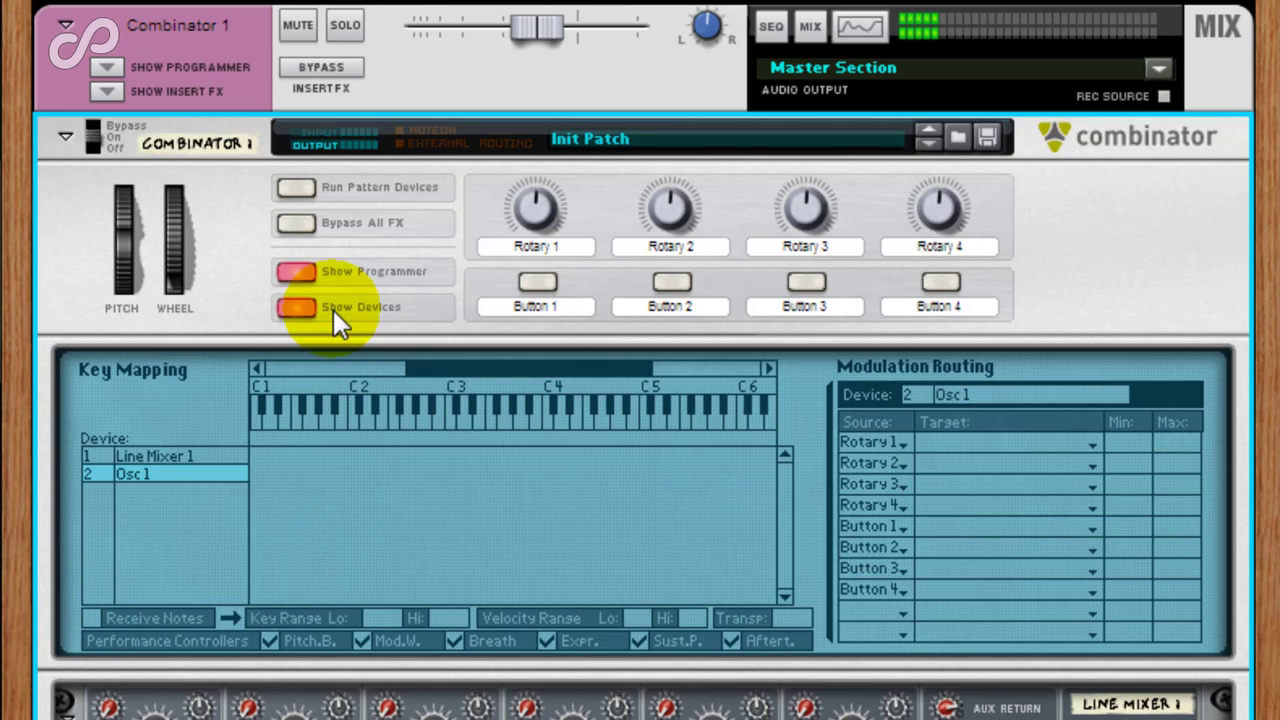
{"action": "left_click", "coordinate": [294, 272]}
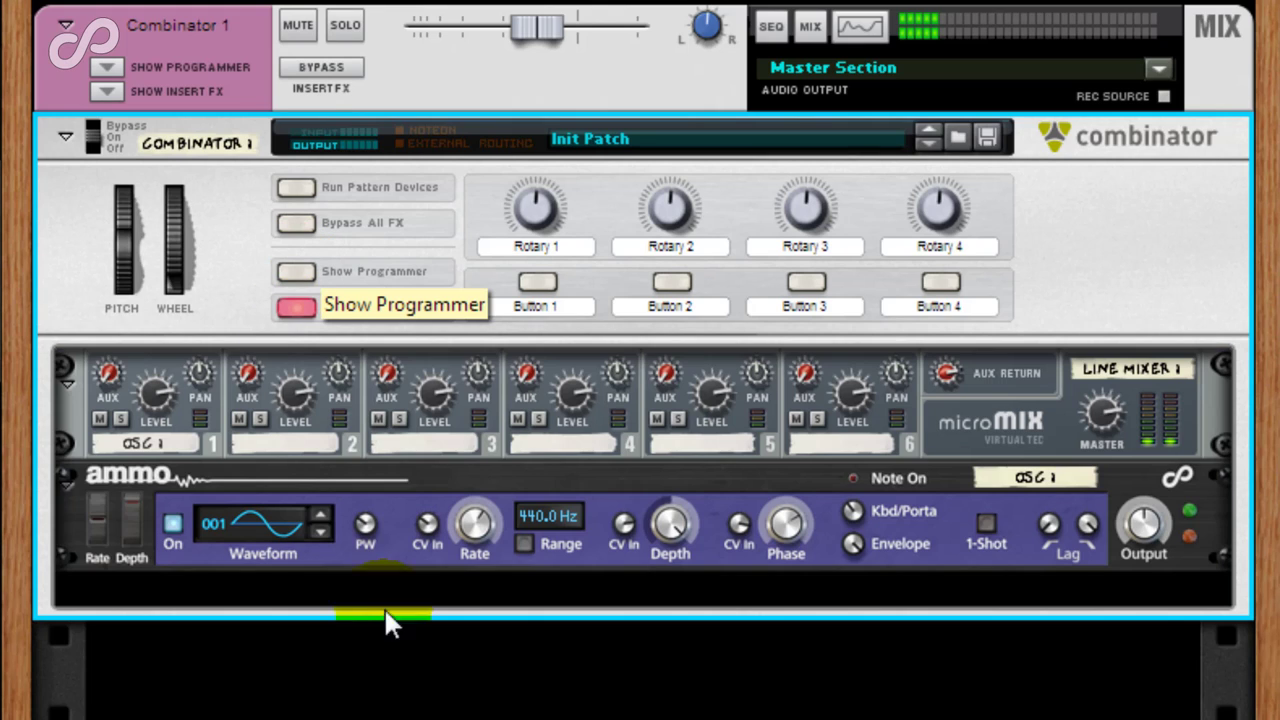
Add a Charlotte envelope generator after the oscillator and set stage 1 time to 21ms, stage 5 to 3.5s and stage 9 to 152ms.
{"action": "right_click", "coordinate": [1180, 566]}
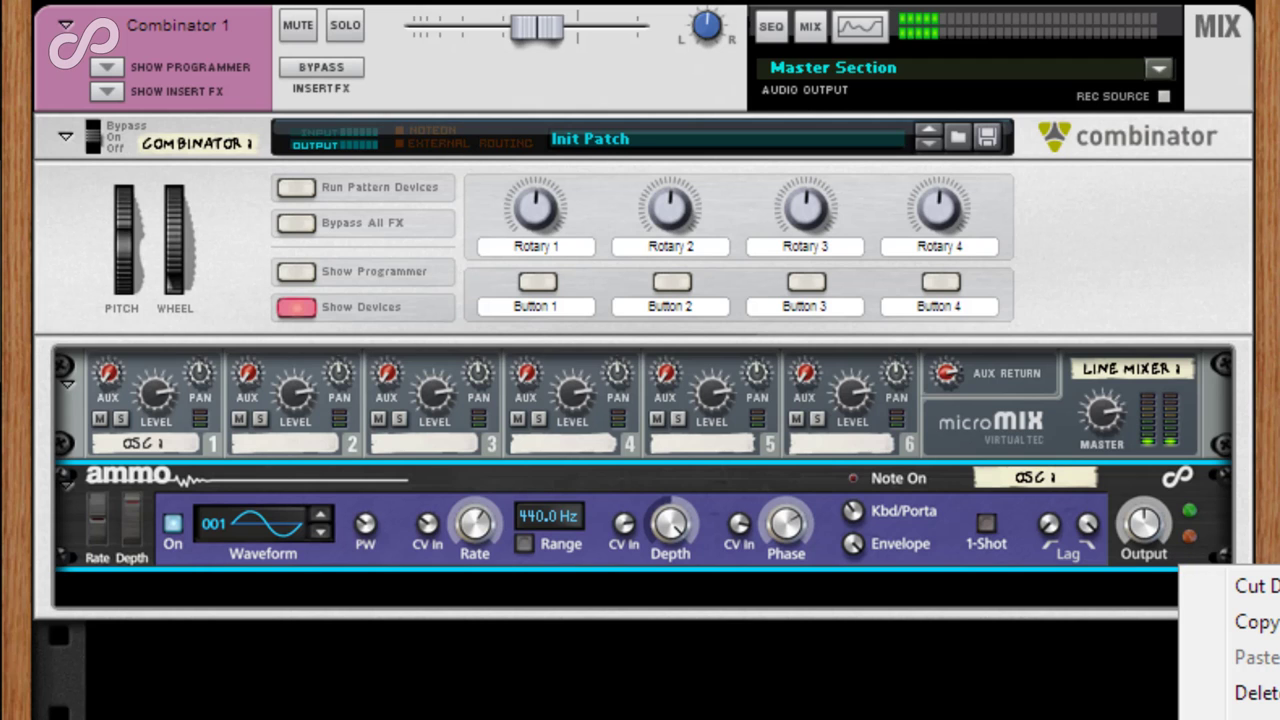
{"action": "left_click", "coordinate": [1240, 712]}
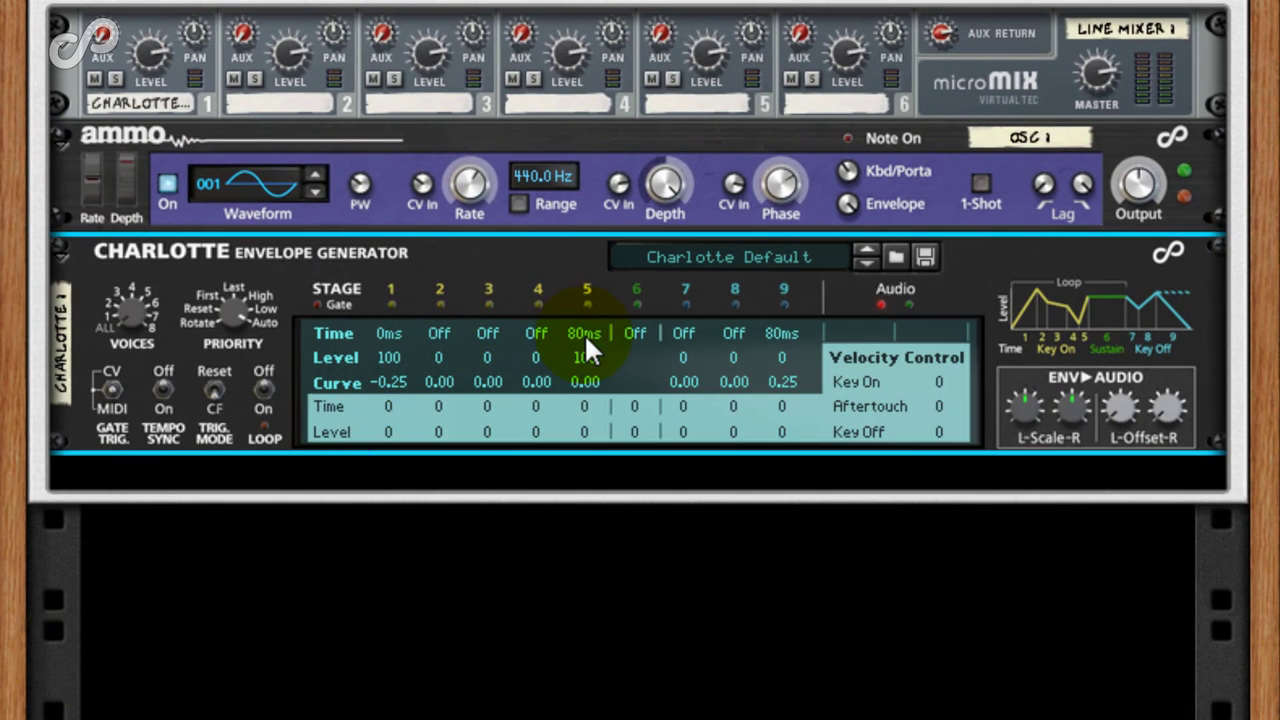
{"action": "left_click_drag", "start_coordinate": [584, 333], "coordinate": [592, 228]}
{"action": "scroll", "coordinate": [782, 330], "scroll_direction": "up", "scroll_amount": 6}
{"action": "left_click_drag", "start_coordinate": [394, 333], "coordinate": [402, 220]}
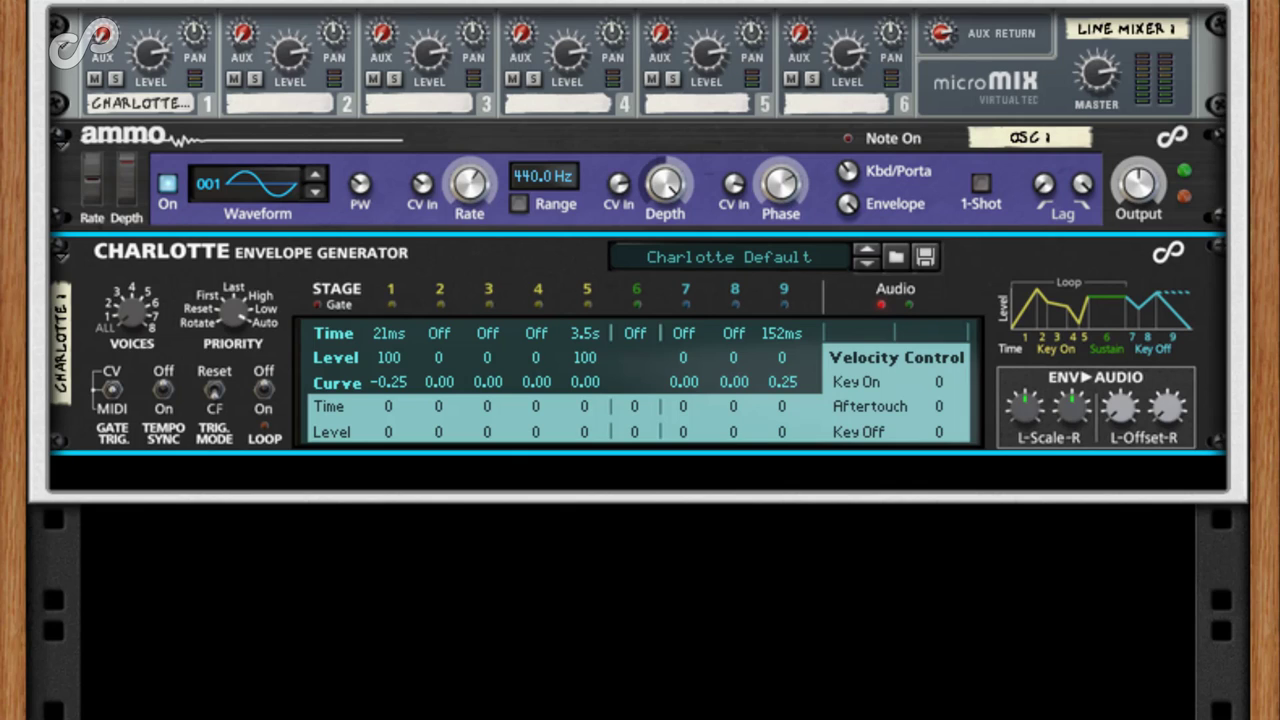
Connect Charlotte's voice 1 EG, Gate and Note outputs to the oscillator's sequencer Env, Gate and CV inputs.
{"action": "key", "text": "Tab"}
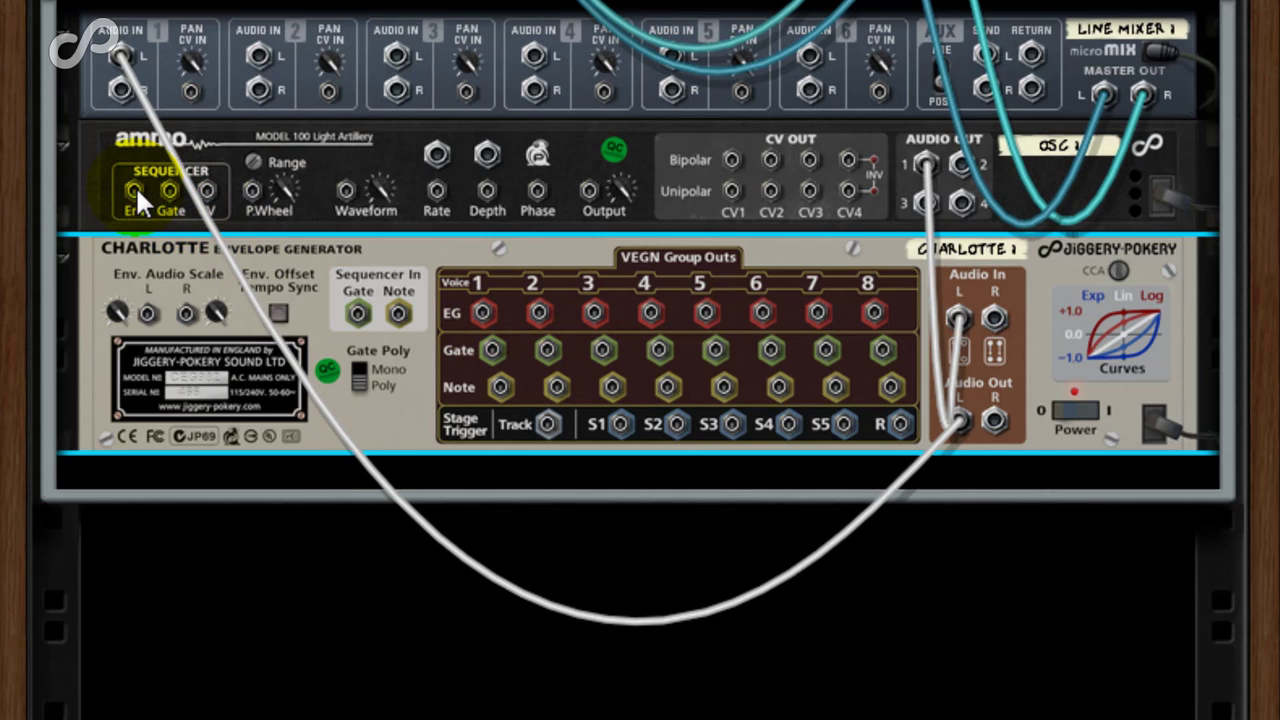
{"action": "left_click_drag", "start_coordinate": [134, 48], "coordinate": [148, 70]}
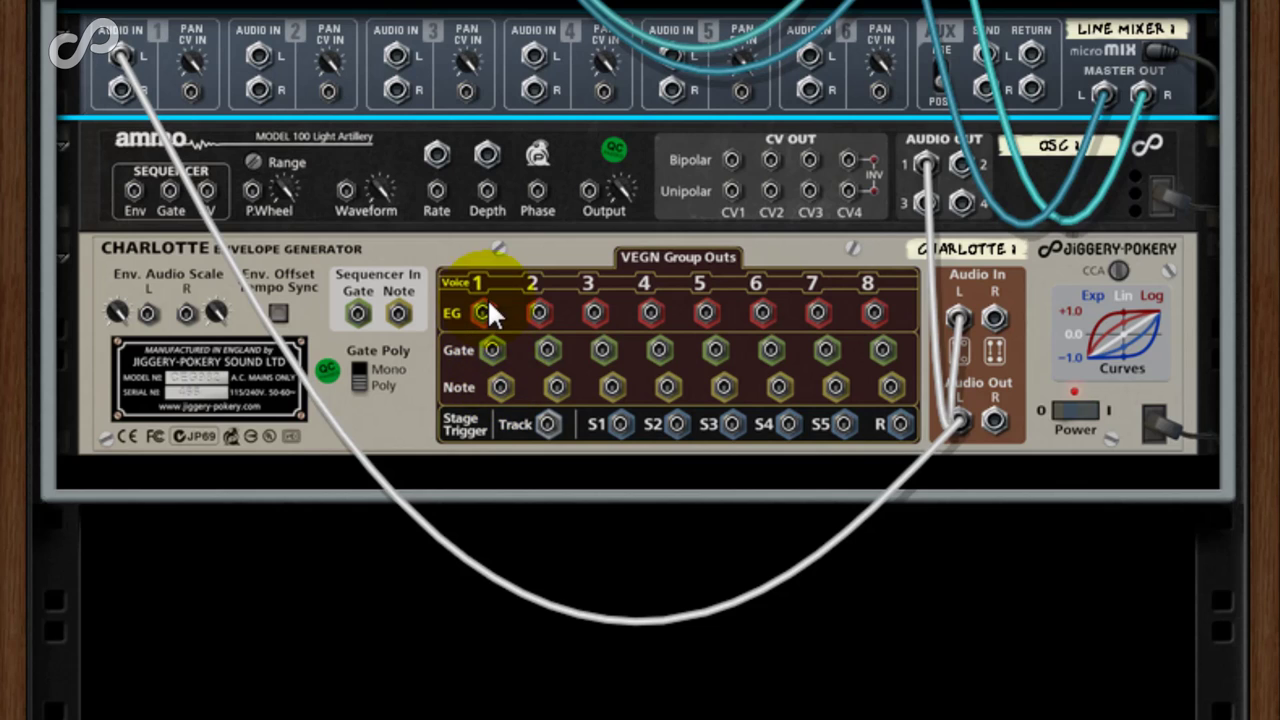
{"action": "left_click_drag", "start_coordinate": [482, 310], "coordinate": [207, 190]}
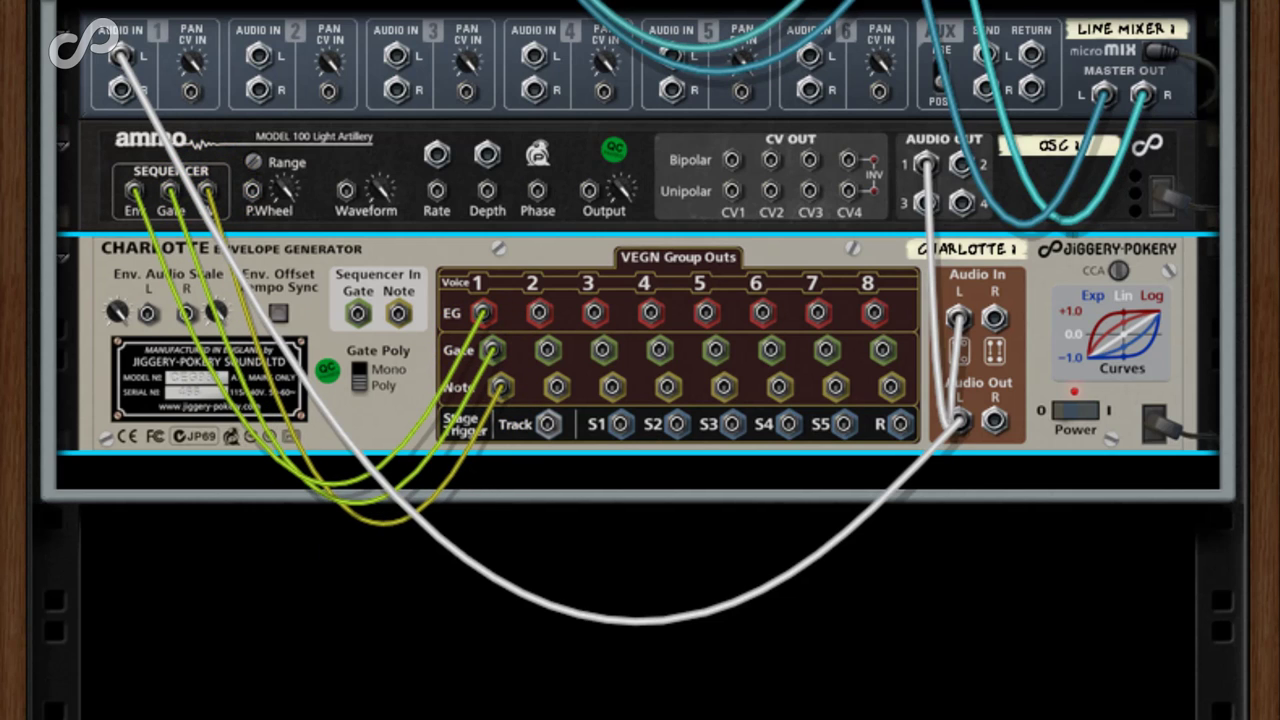
{"action": "key", "text": "Tab"}
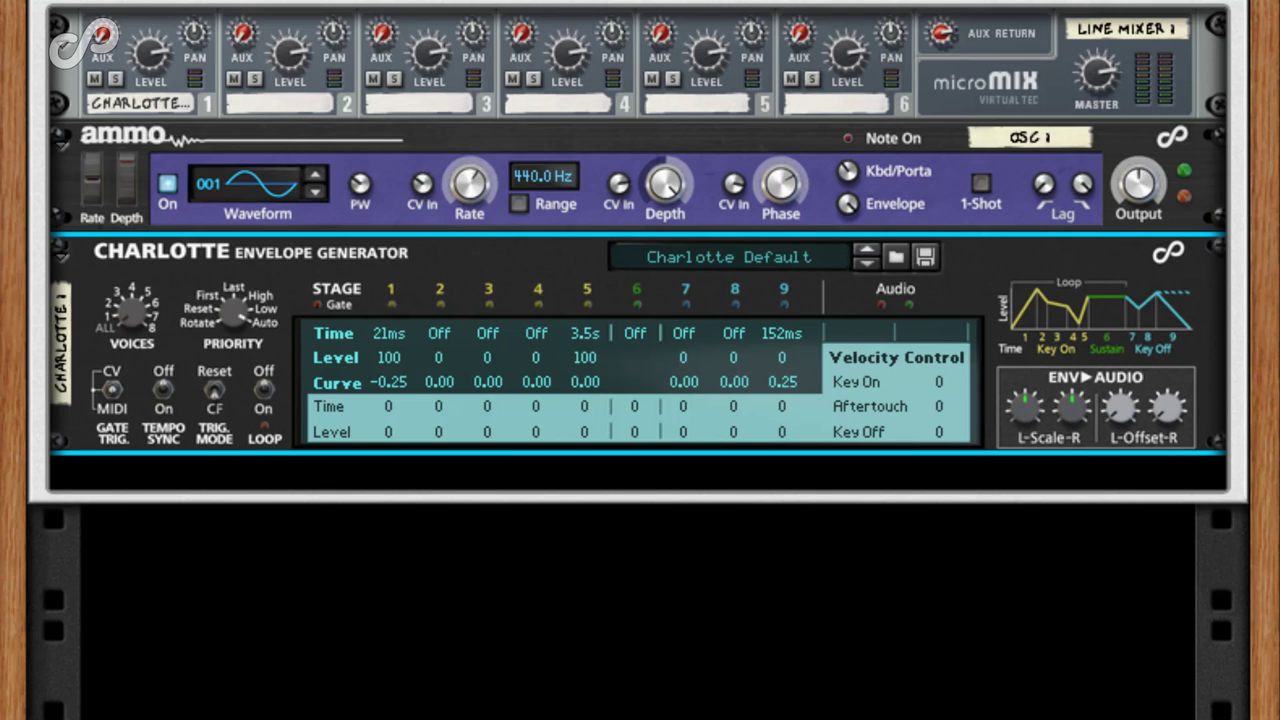
Rename the Charlotte device as Envelope and enable Receive Notes for it in the Combinator's programmer.
{"action": "scroll", "coordinate": [640, 360], "scroll_direction": "up", "scroll_amount": 5}
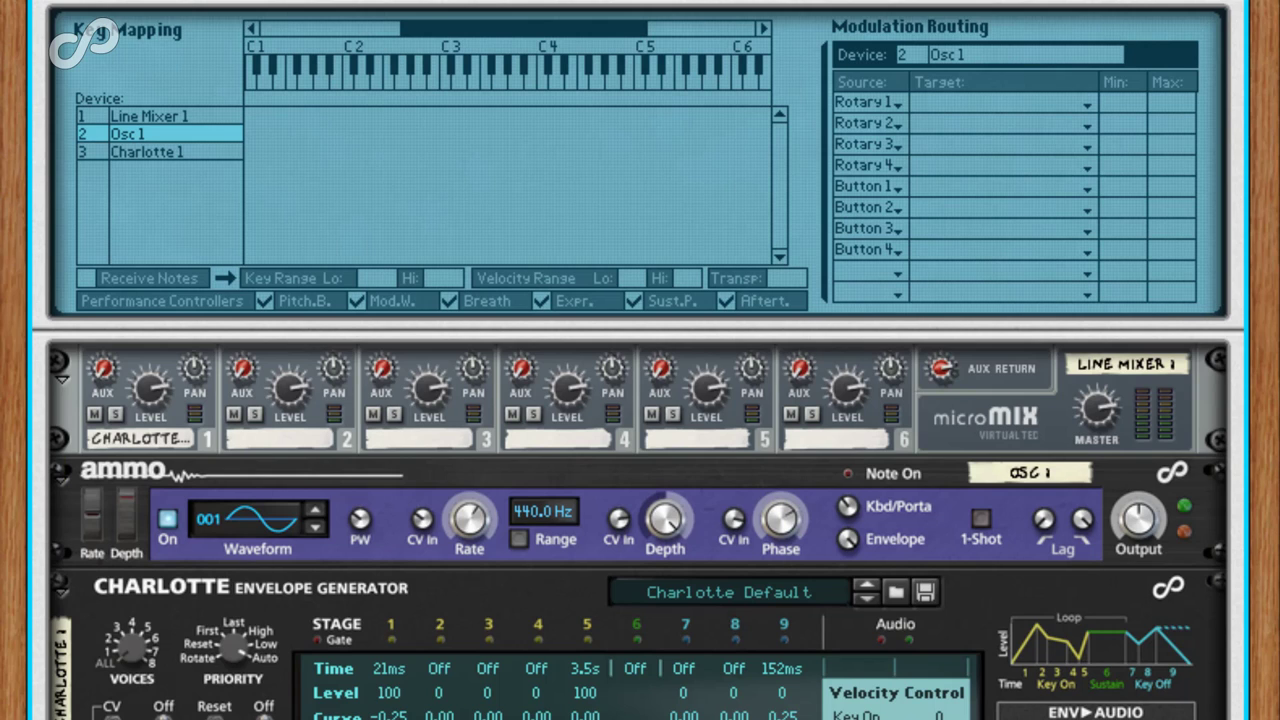
{"action": "left_click", "coordinate": [60, 700]}
{"action": "double_click", "coordinate": [60, 698]}
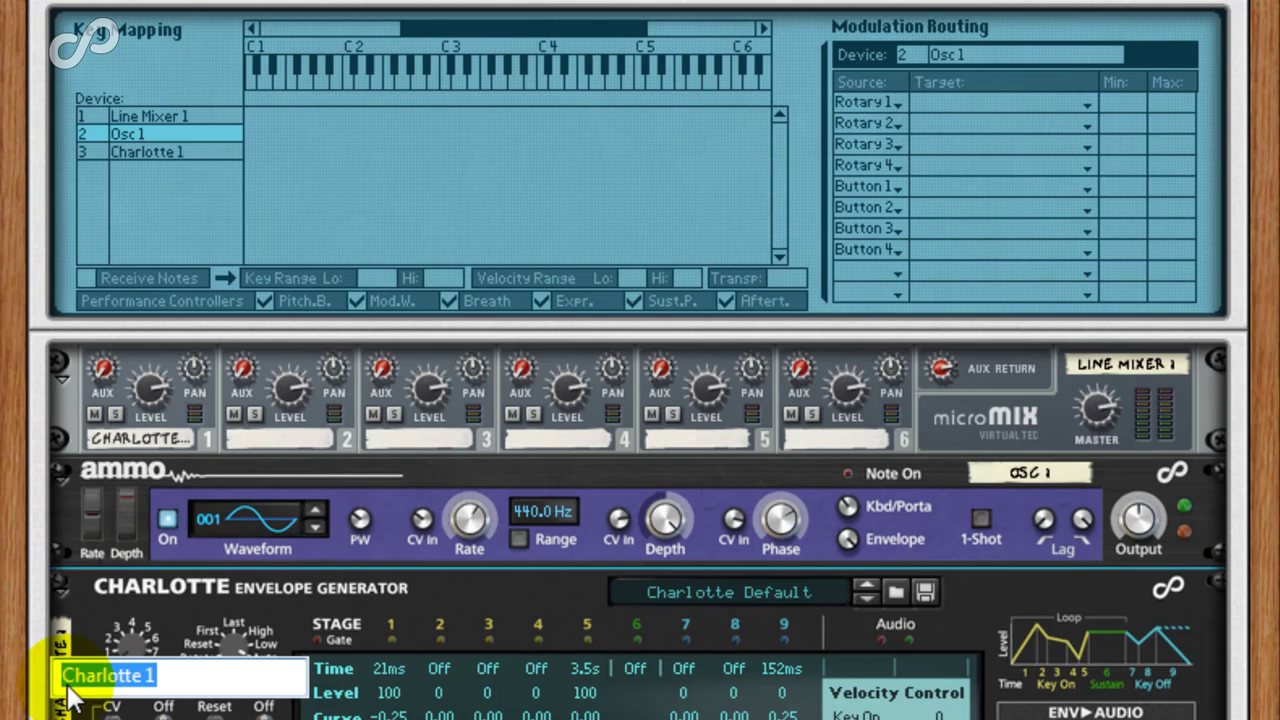
{"action": "type", "text": "Envelope"}
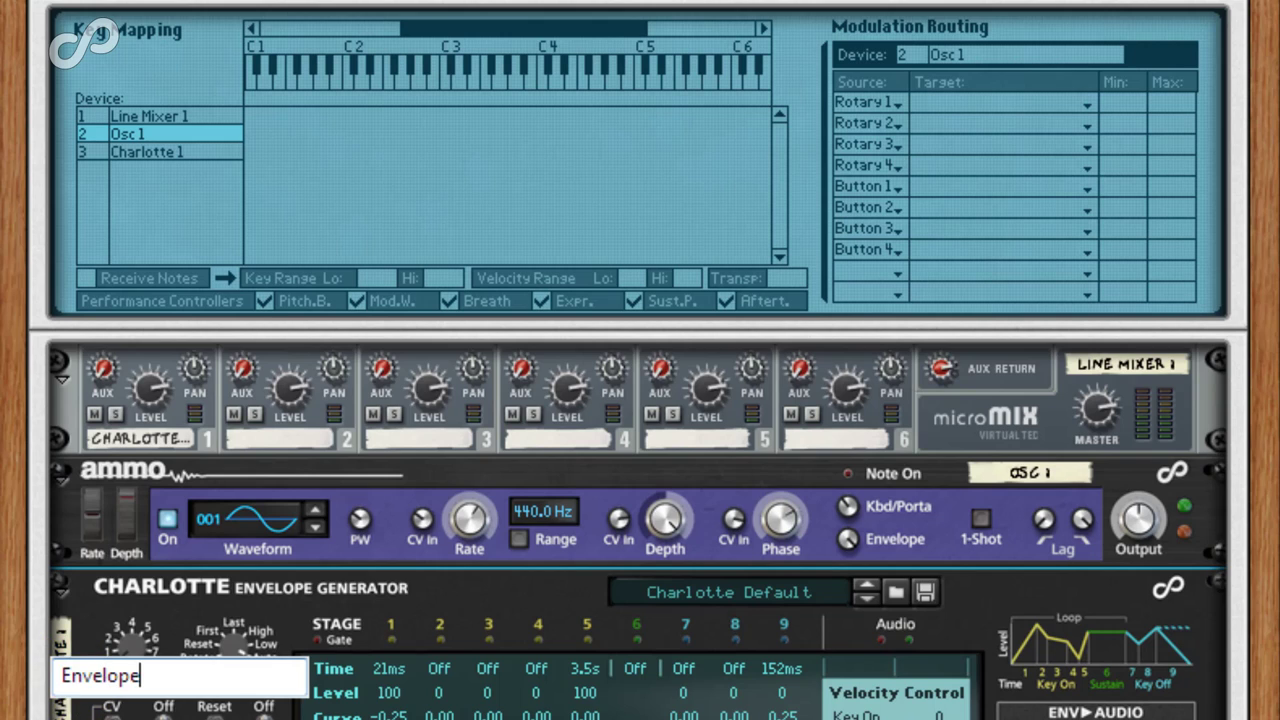
{"action": "key", "text": "Return"}
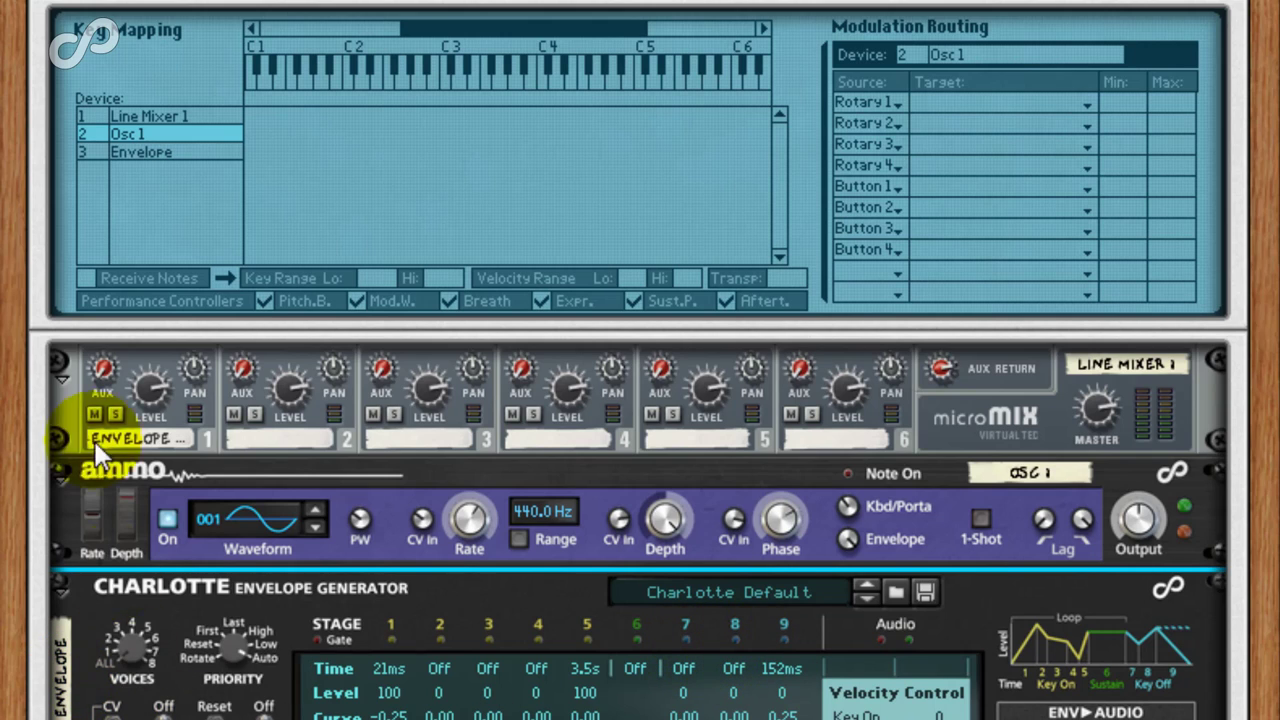
{"action": "left_click", "coordinate": [147, 150]}
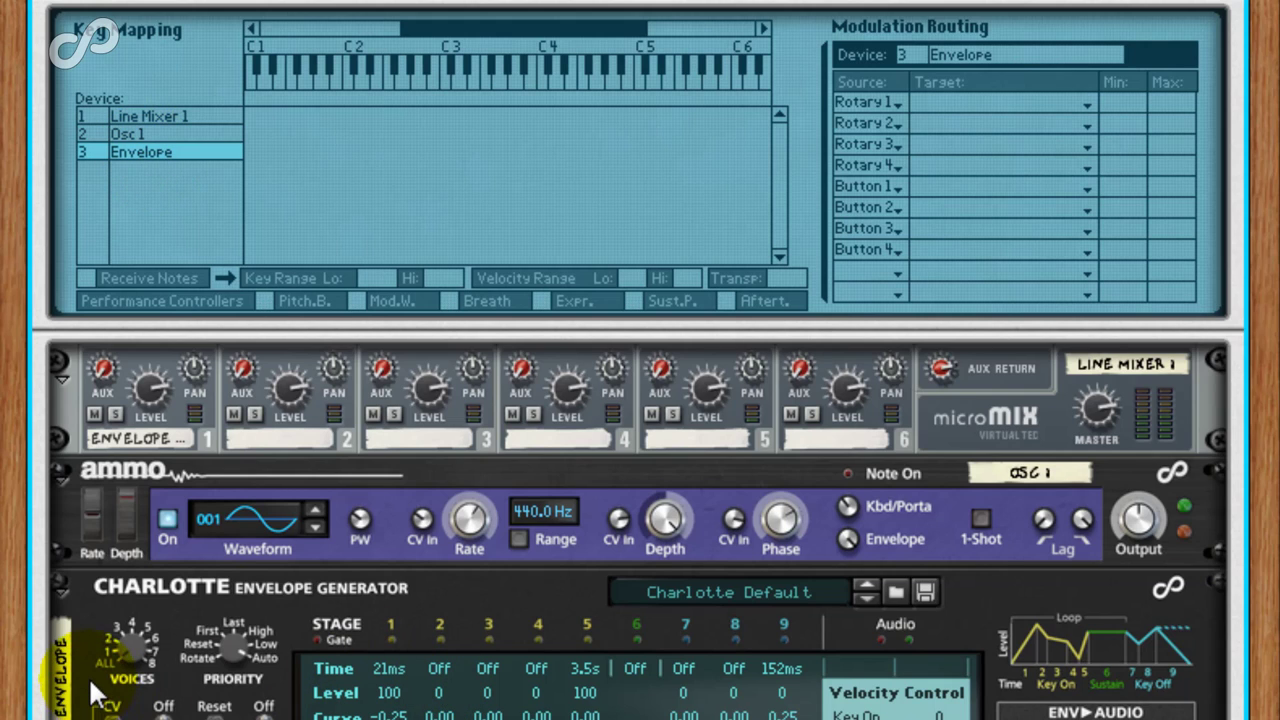
{"action": "left_click", "coordinate": [87, 278]}
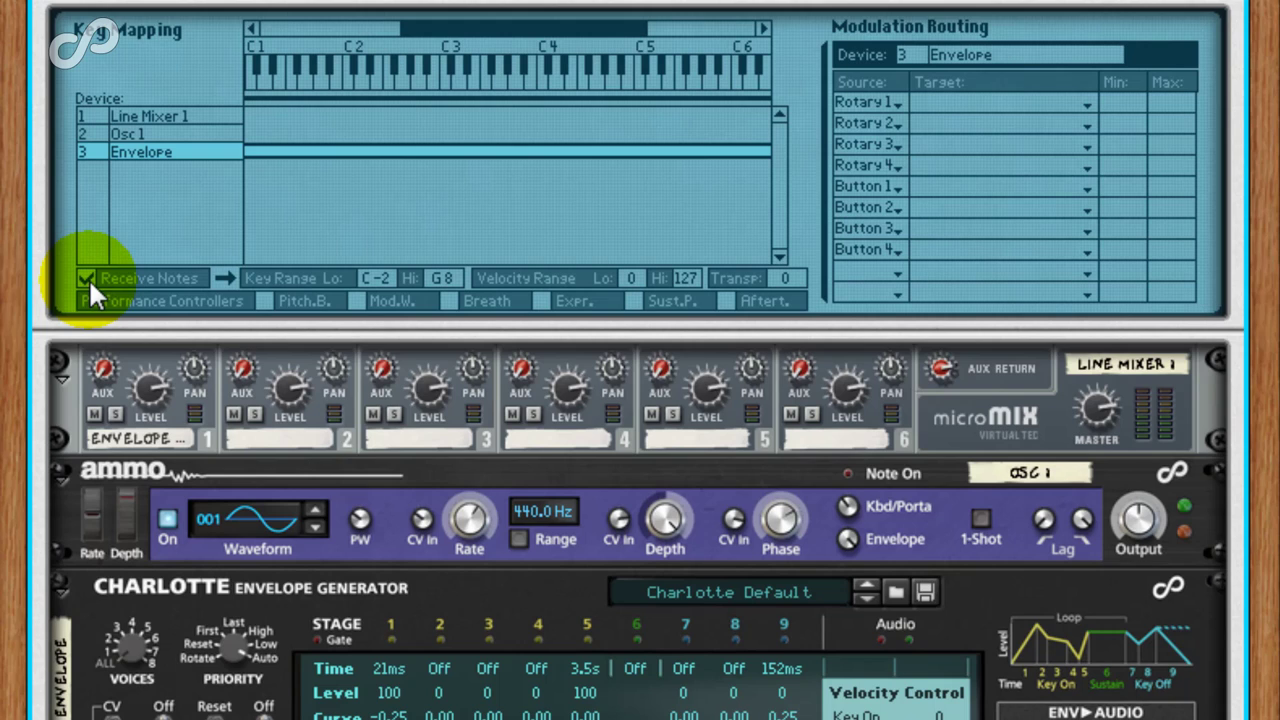
Select waveform 003 on the oscillator and adjust its Kbd/Porta amount.
{"action": "left_click", "coordinate": [314, 510]}
{"action": "left_click", "coordinate": [314, 510]}
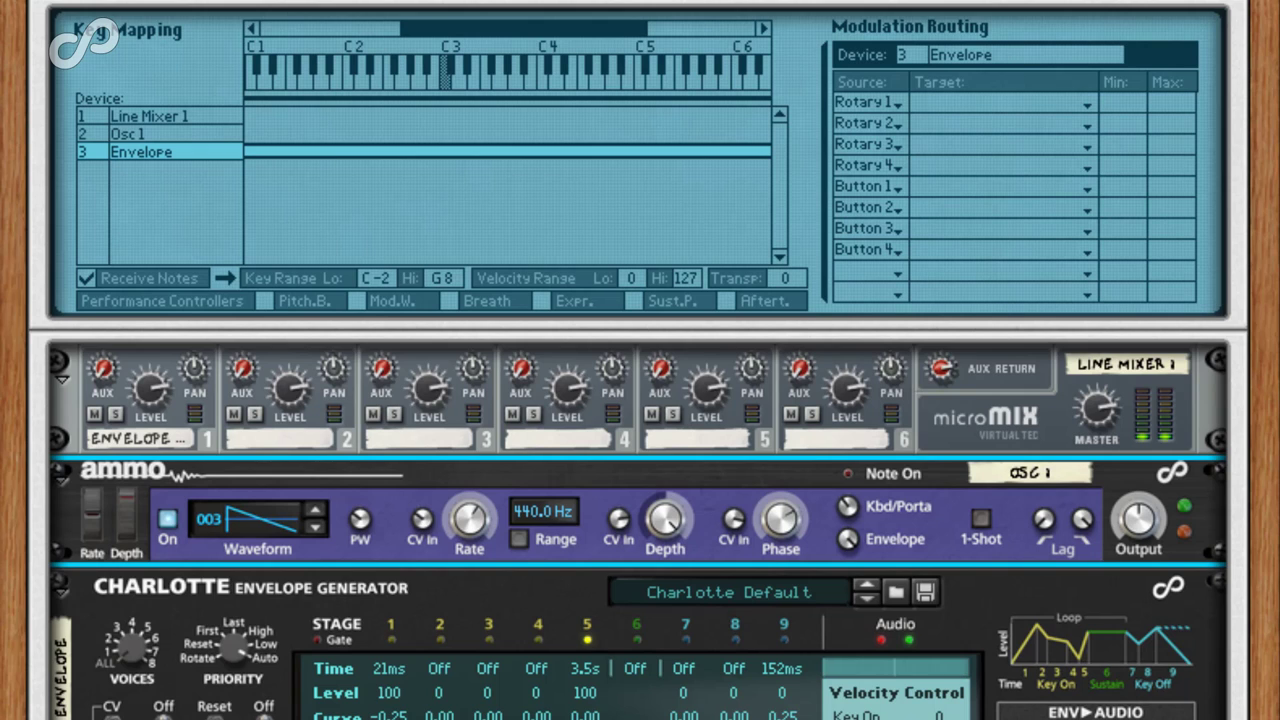
{"action": "left_click_drag", "start_coordinate": [848, 508], "coordinate": [855, 552]}
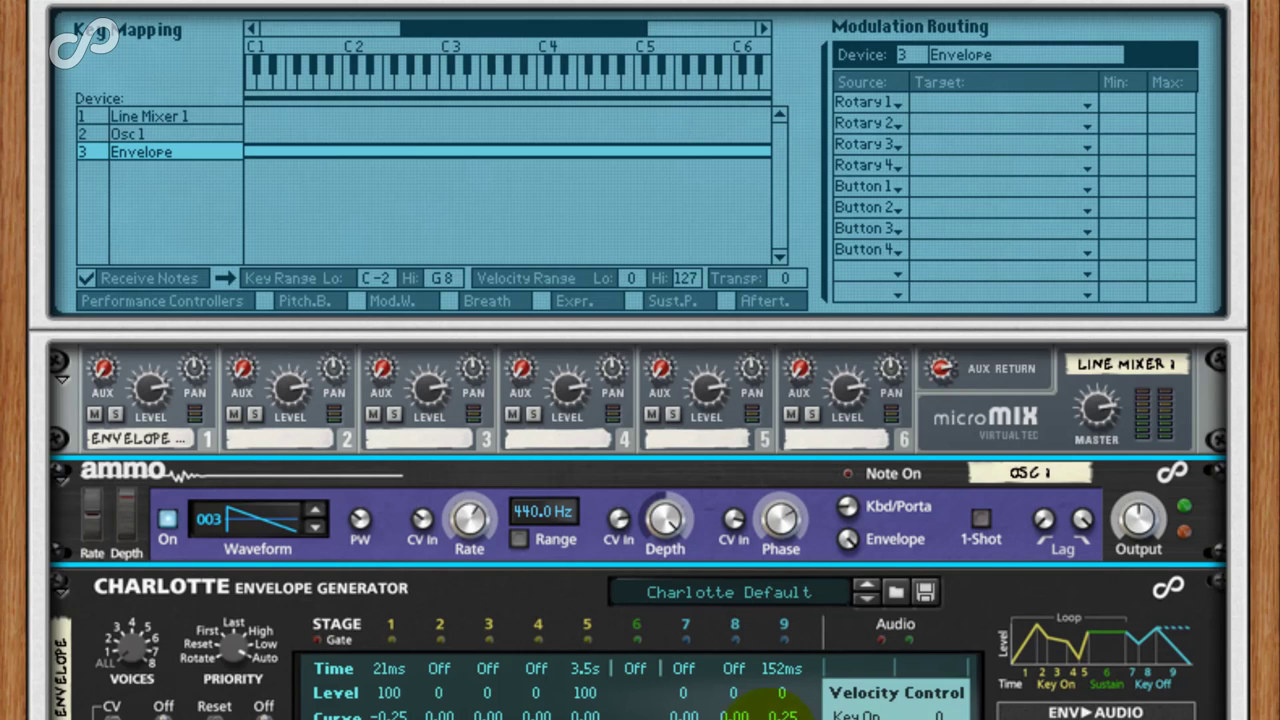
Try release stages on the envelope with stage 7 time at 7ms, stage 8 time at 119ms and stage 8 level at 94.
{"action": "left_click_drag", "start_coordinate": [683, 678], "coordinate": [738, 645]}
{"action": "left_click_drag", "start_coordinate": [740, 700], "coordinate": [761, 364]}
{"action": "mouse_move", "coordinate": [746, 657]}
{"action": "left_mouse_down"}
{"action": "mouse_move", "coordinate": [743, 633]}
{"action": "mouse_move", "coordinate": [749, 677]}
{"action": "mouse_move", "coordinate": [725, 712]}
{"action": "mouse_move", "coordinate": [743, 678]}
{"action": "left_mouse_up"}
{"action": "left_click", "coordinate": [744, 670]}
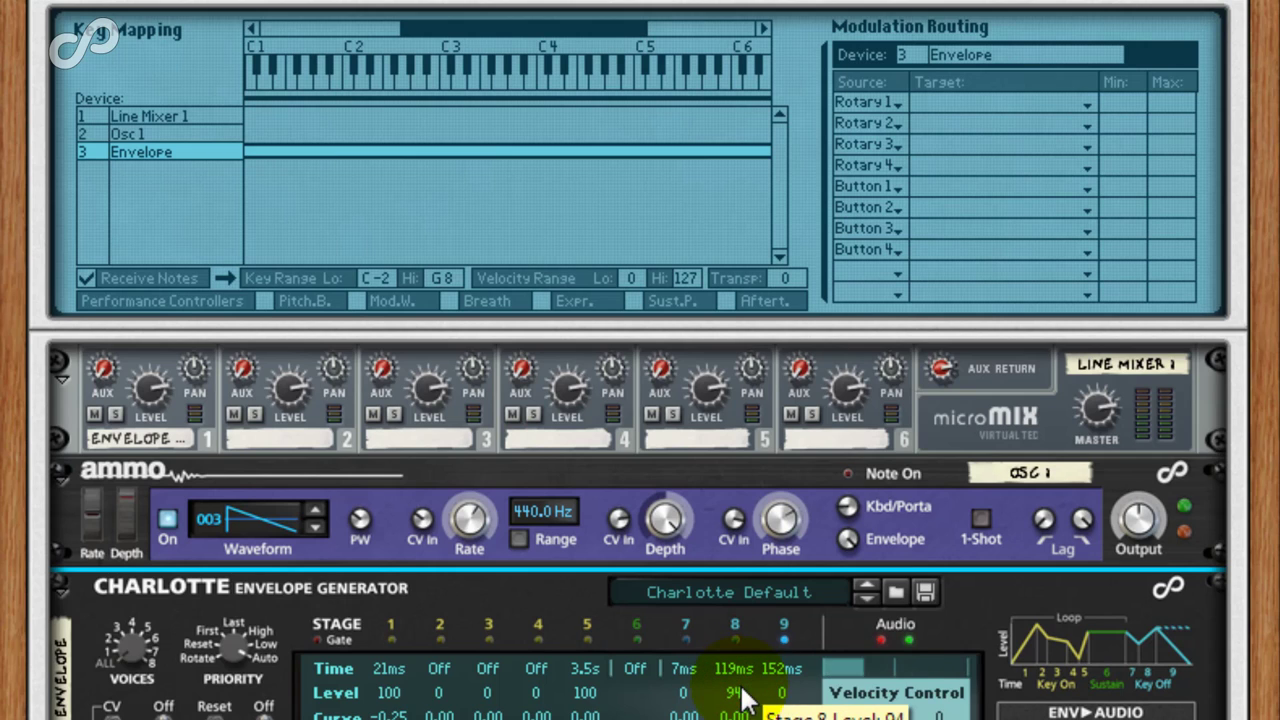
Reset the envelope's stage 7 and stage 8 times to Off and the stage 8 level to 0.
{"action": "left_click", "coordinate": [686, 672]}
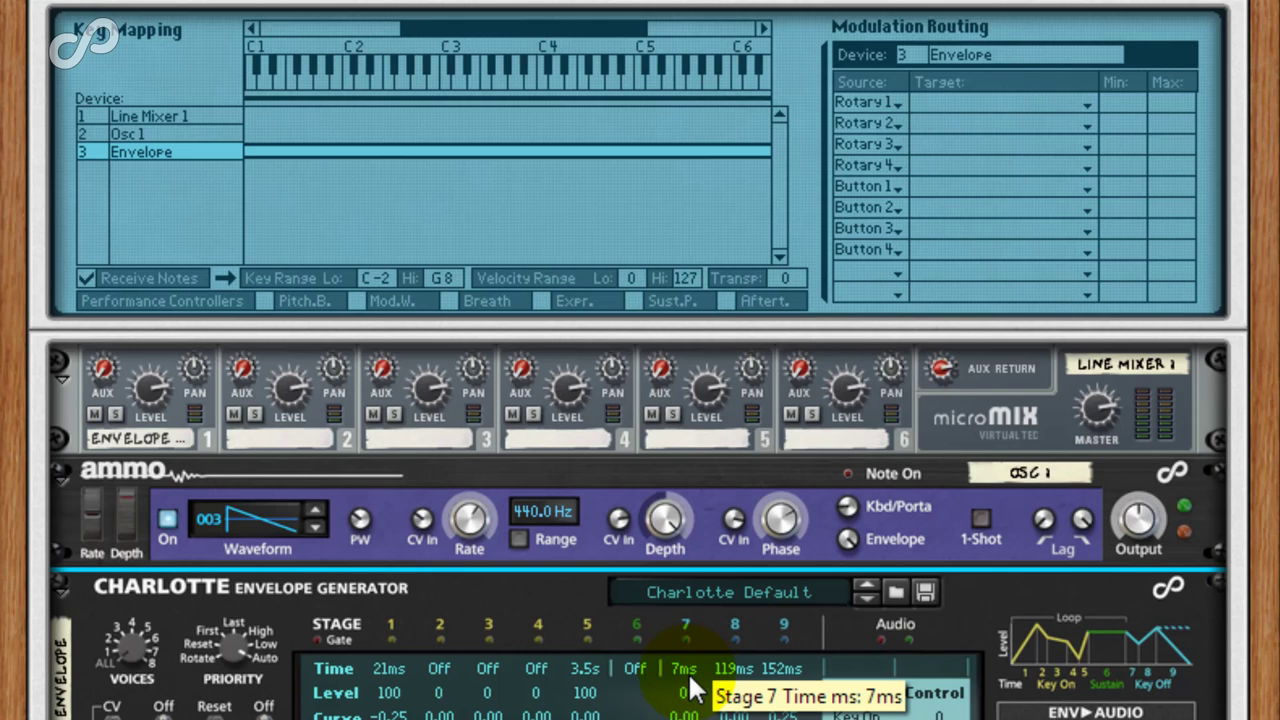
{"action": "left_click", "coordinate": [689, 674], "text": "ctrl"}
{"action": "left_click", "coordinate": [727, 672], "text": "ctrl"}
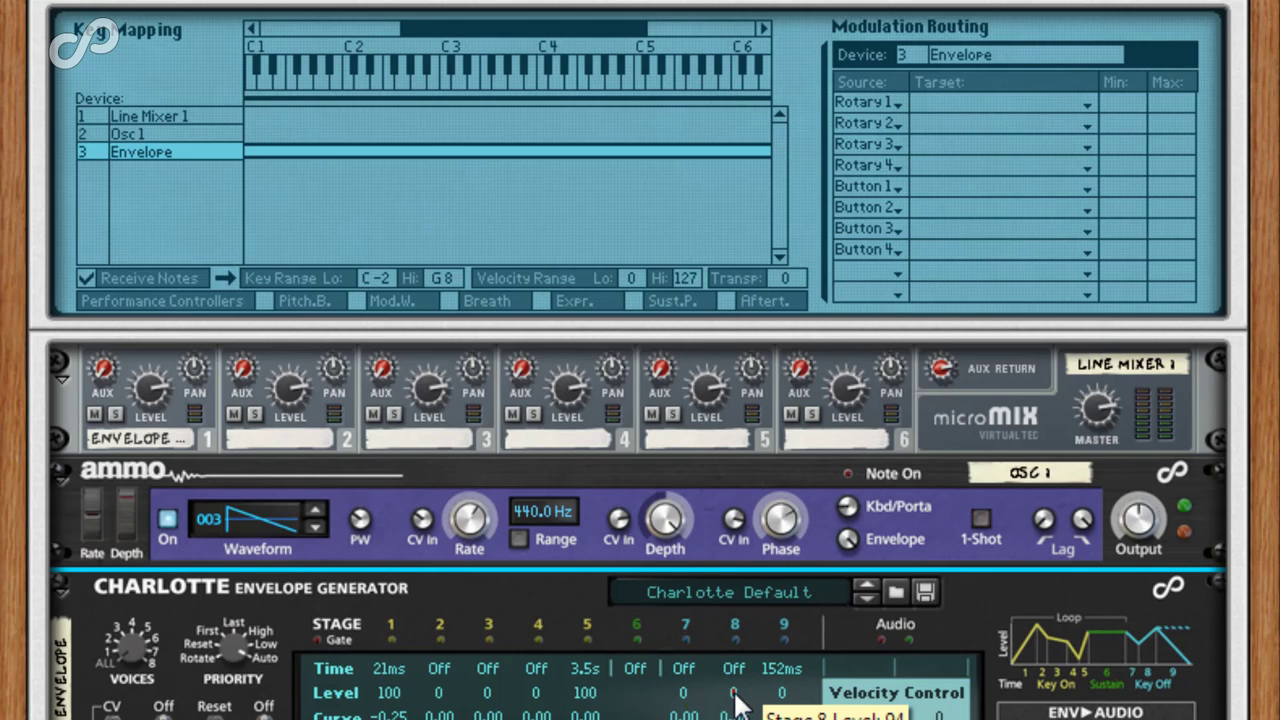
{"action": "left_click", "coordinate": [733, 692], "text": "ctrl"}
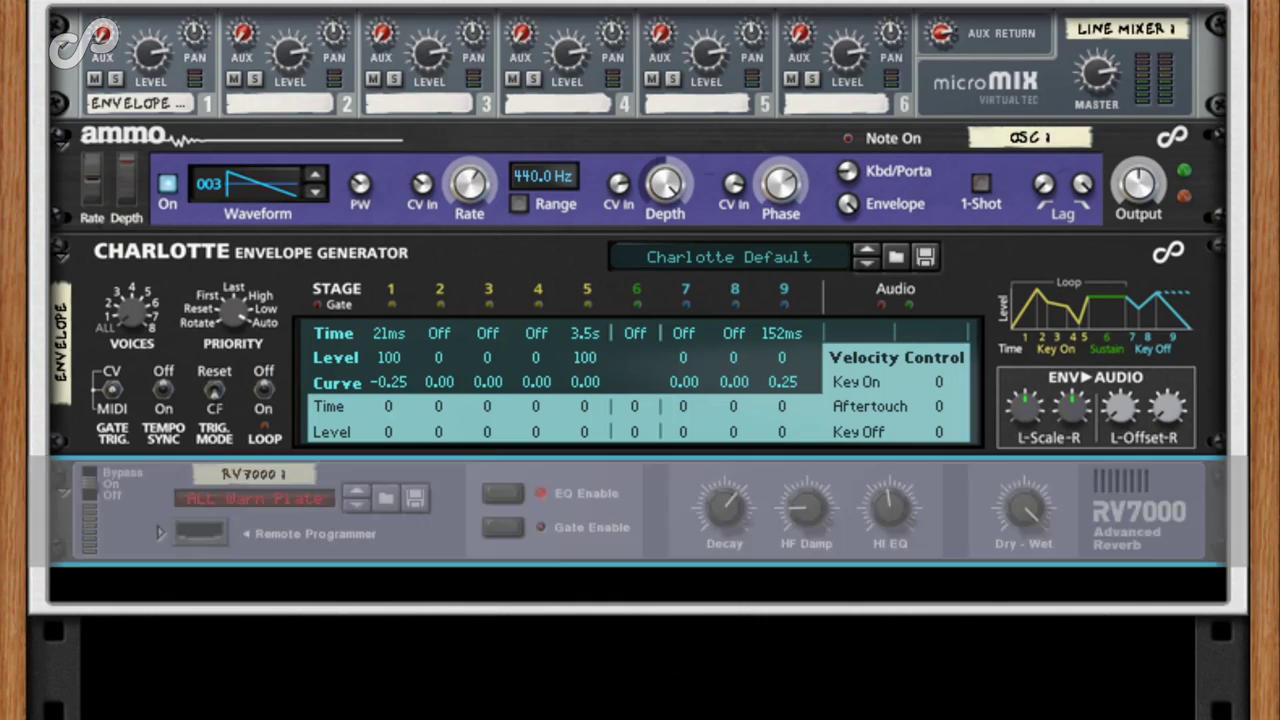
Wire the RV7000 reverb between the Line Mixer's master out and the Combinator's From Devices input.
{"action": "key", "text": "Tab"}
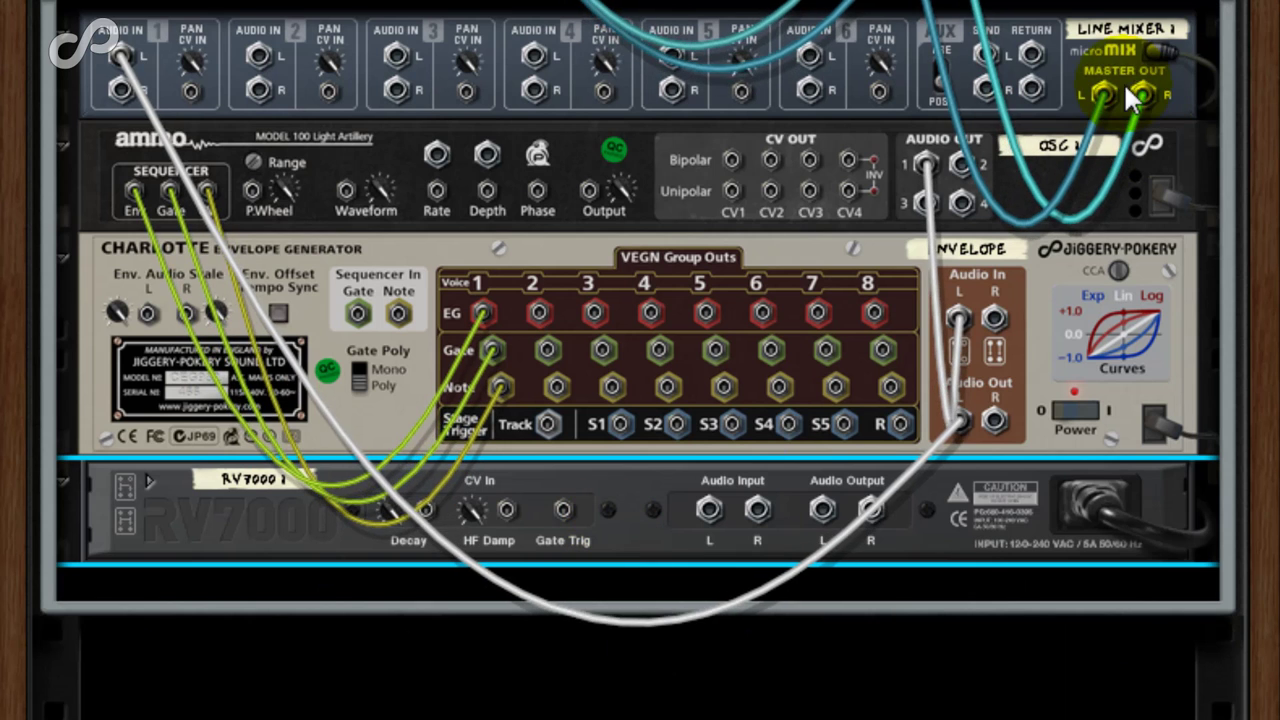
{"action": "left_click_drag", "start_coordinate": [1114, 24], "coordinate": [709, 508]}
{"action": "left_click_drag", "start_coordinate": [822, 508], "coordinate": [906, 2]}
{"action": "key", "text": "Tab"}
Set the RV7000's reverb algorithm to Spring with a lower Dry/Wet mix, and collapse the device.
{"action": "left_click", "coordinate": [155, 528]}
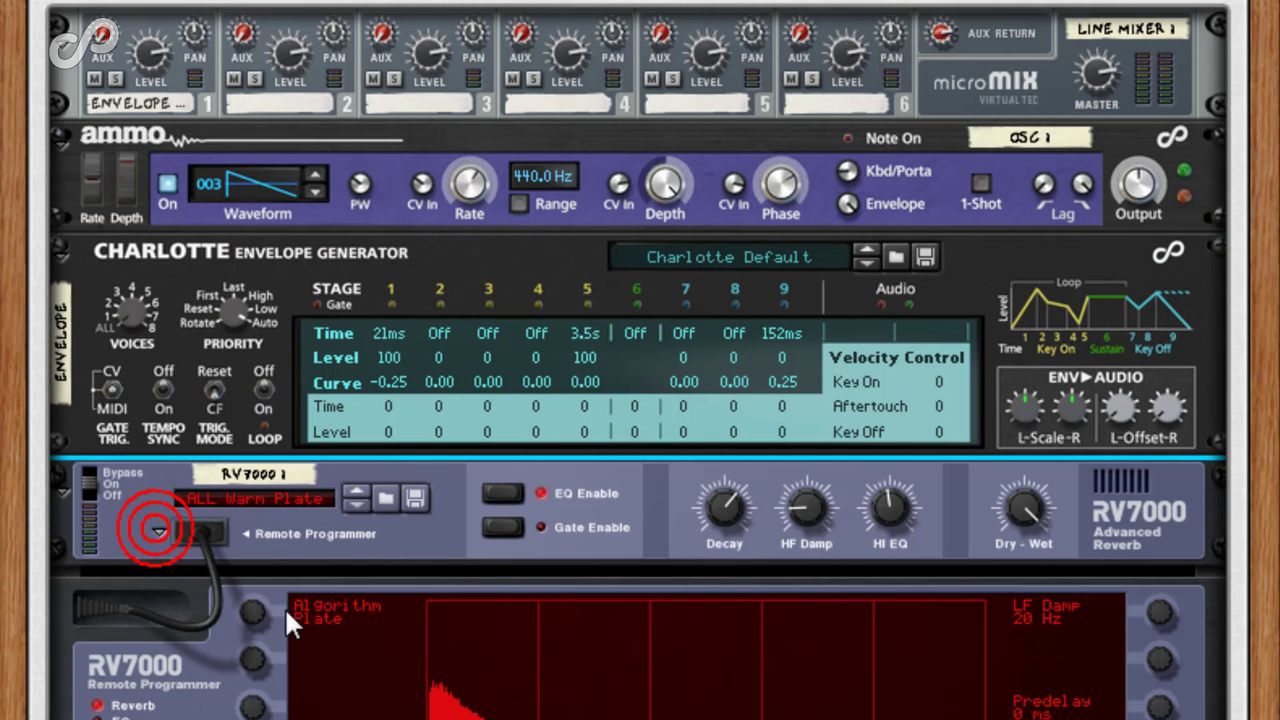
{"action": "left_click_drag", "start_coordinate": [251, 598], "coordinate": [254, 580]}
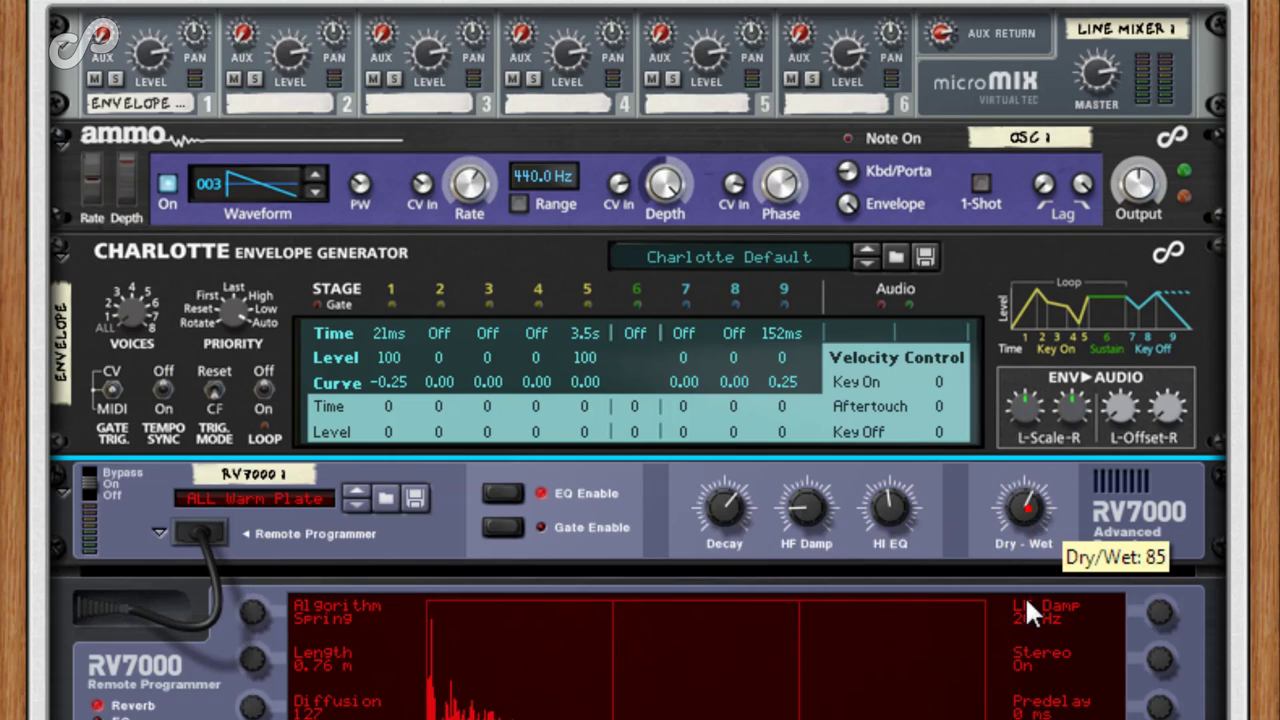
{"action": "left_click_drag", "start_coordinate": [1028, 500], "coordinate": [1050, 719]}
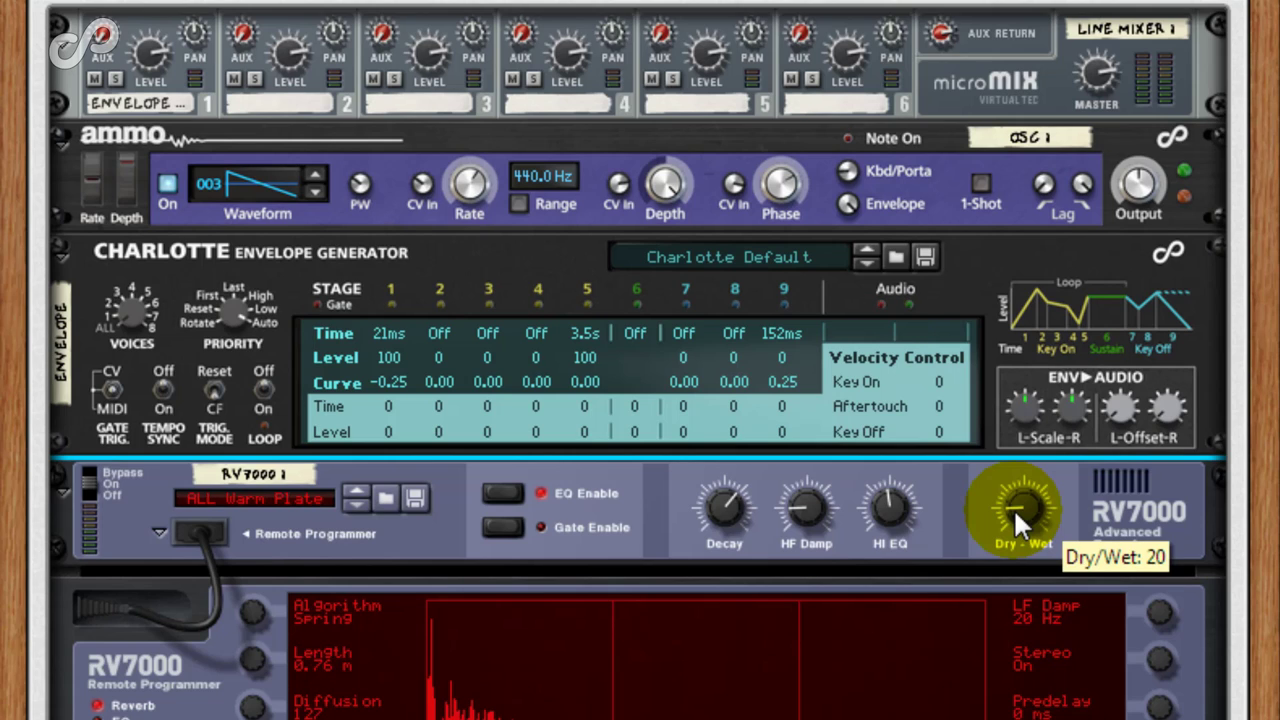
{"action": "left_click_drag", "start_coordinate": [1010, 508], "coordinate": [1004, 497]}
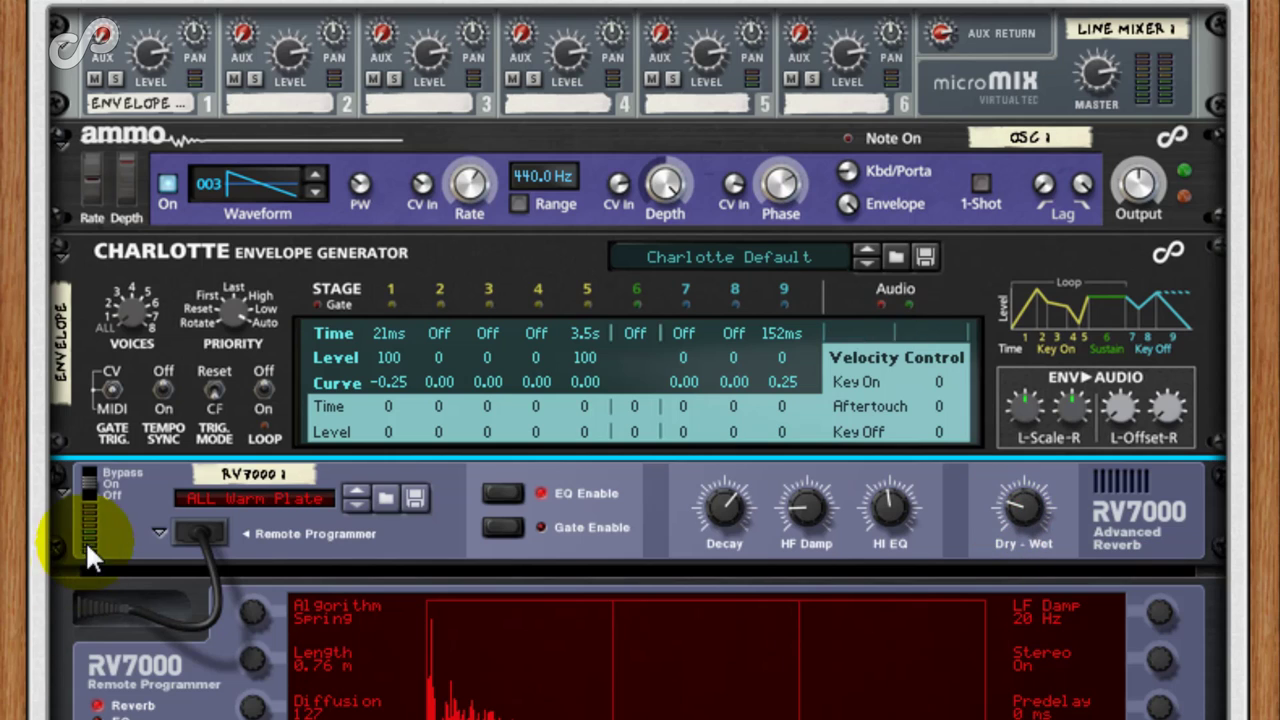
{"action": "left_click", "coordinate": [158, 532]}
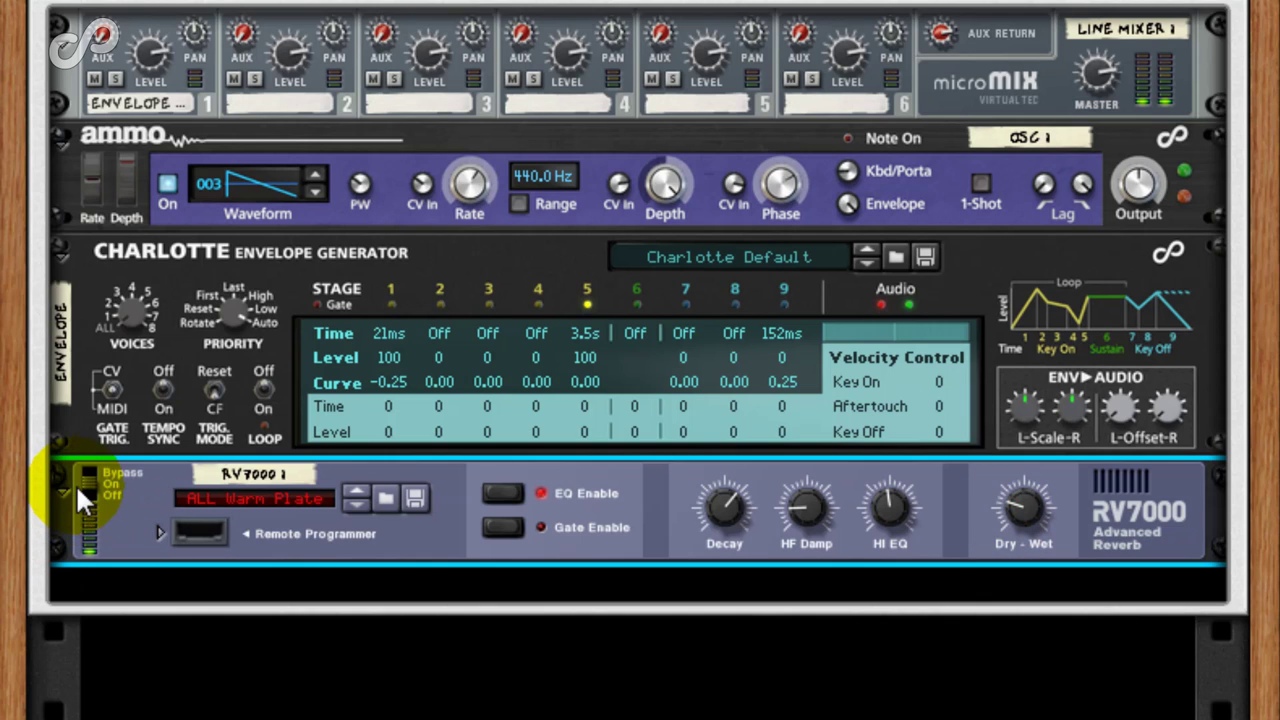
{"action": "left_click", "coordinate": [63, 486]}
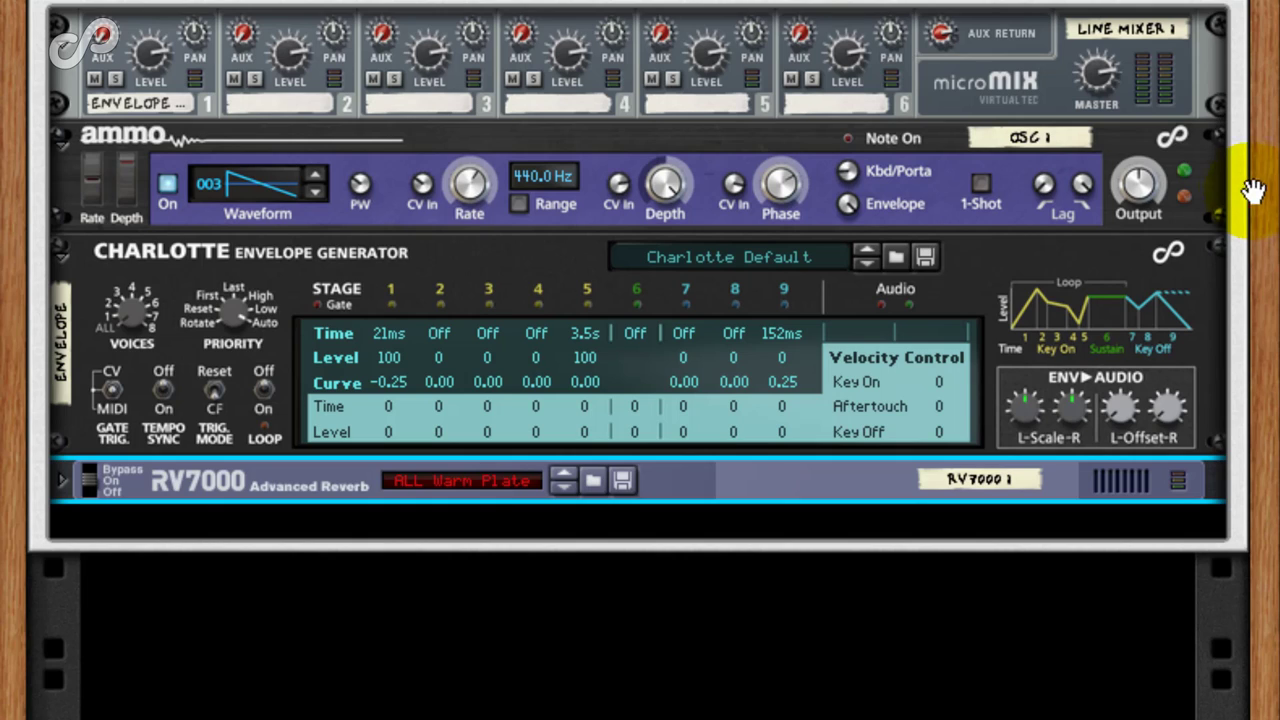
Insert an ECF-42 envelope controlled filter directly after the oscillator.
{"action": "right_click", "coordinate": [1209, 156]}
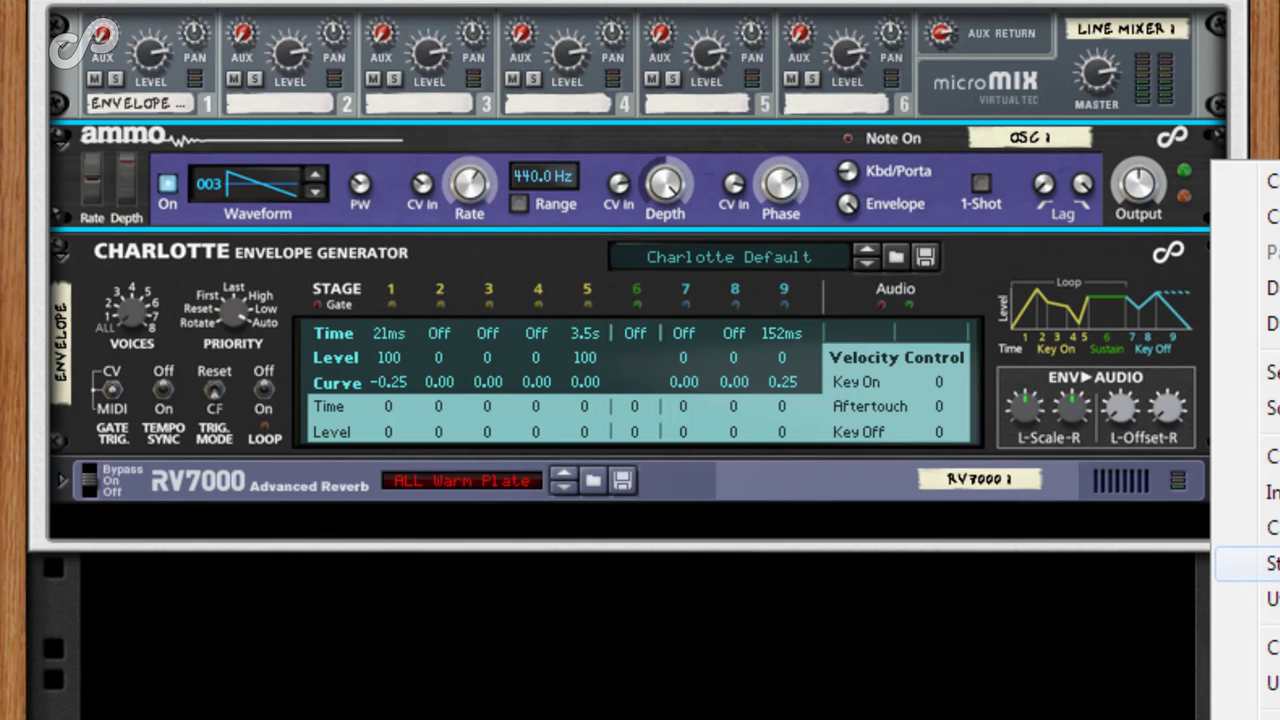
{"action": "left_click", "coordinate": [1272, 563]}
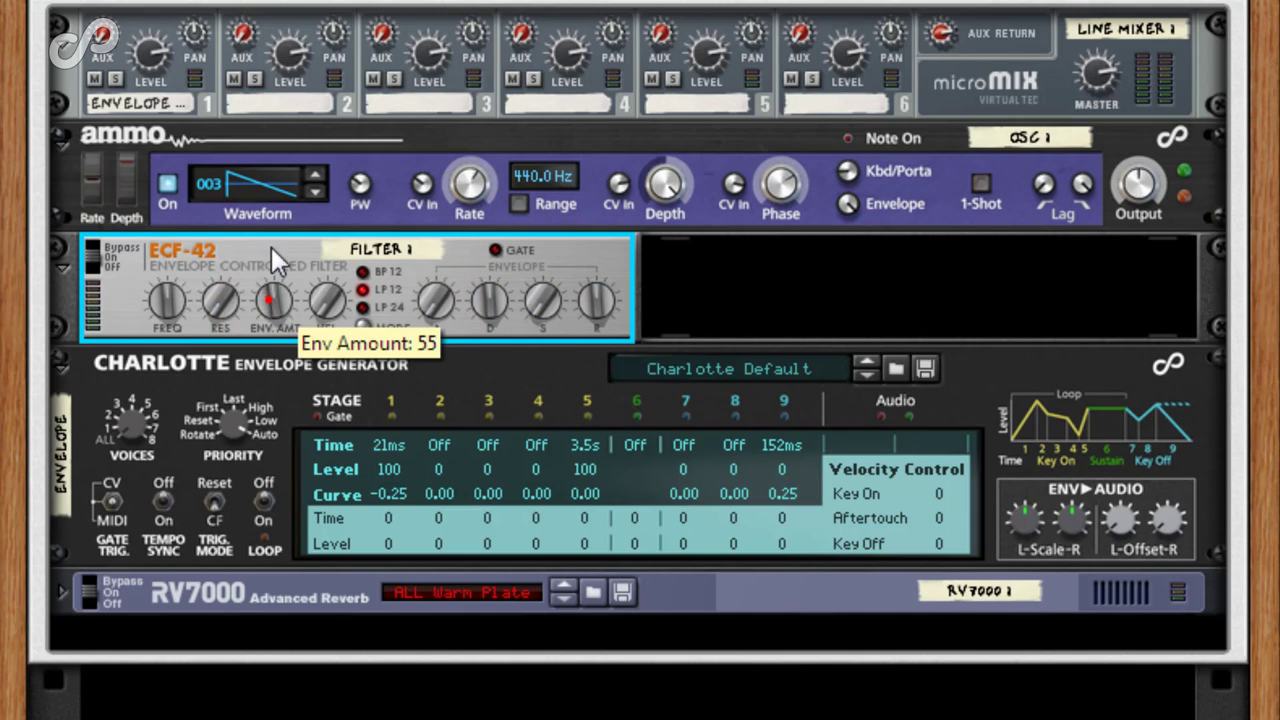
Adjust the ECF-42's envelope amount and frequency, and rename the device Filter.
{"action": "left_click_drag", "start_coordinate": [271, 242], "coordinate": [274, 232]}
{"action": "left_click_drag", "start_coordinate": [168, 300], "coordinate": [183, 334]}
{"action": "double_click", "coordinate": [407, 250]}
{"action": "double_click", "coordinate": [397, 252]}
{"action": "key", "text": "BackSpace"}
{"action": "key", "text": "BackSpace"}
{"action": "left_click", "coordinate": [579, 250]}
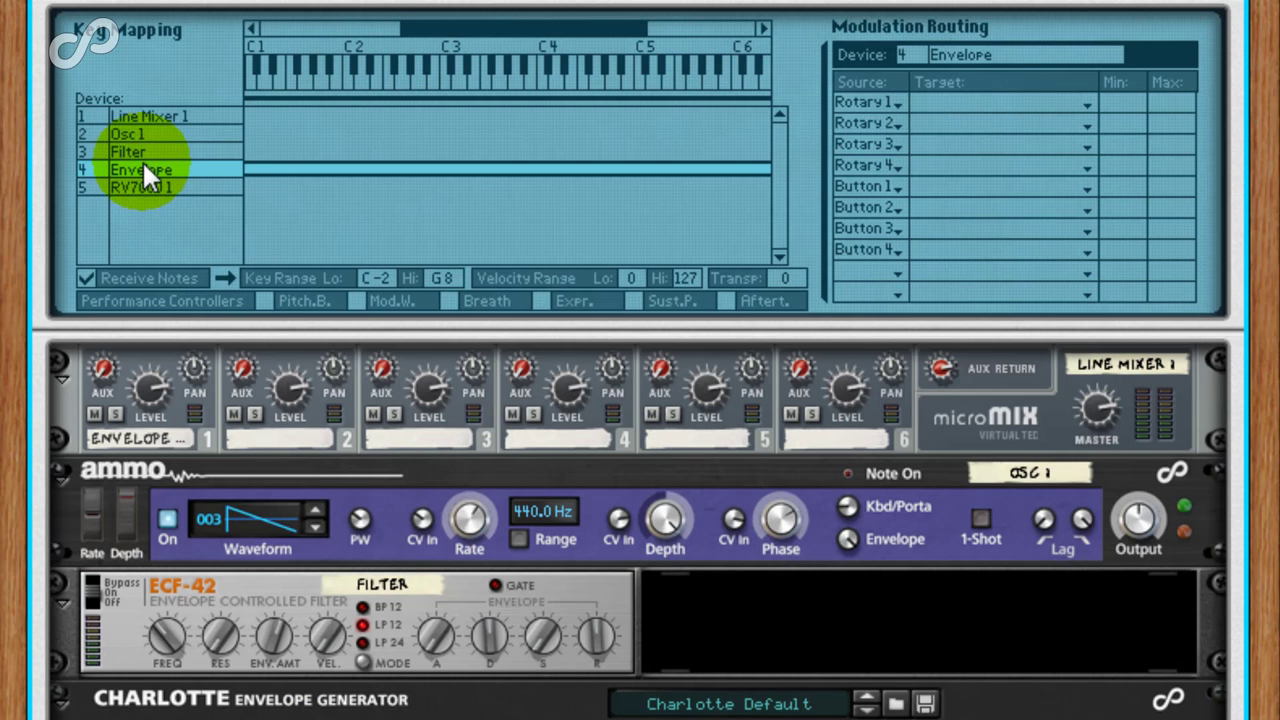
Let the Filter device receive notes in the Combinator's key mapping.
{"action": "left_click", "coordinate": [143, 151]}
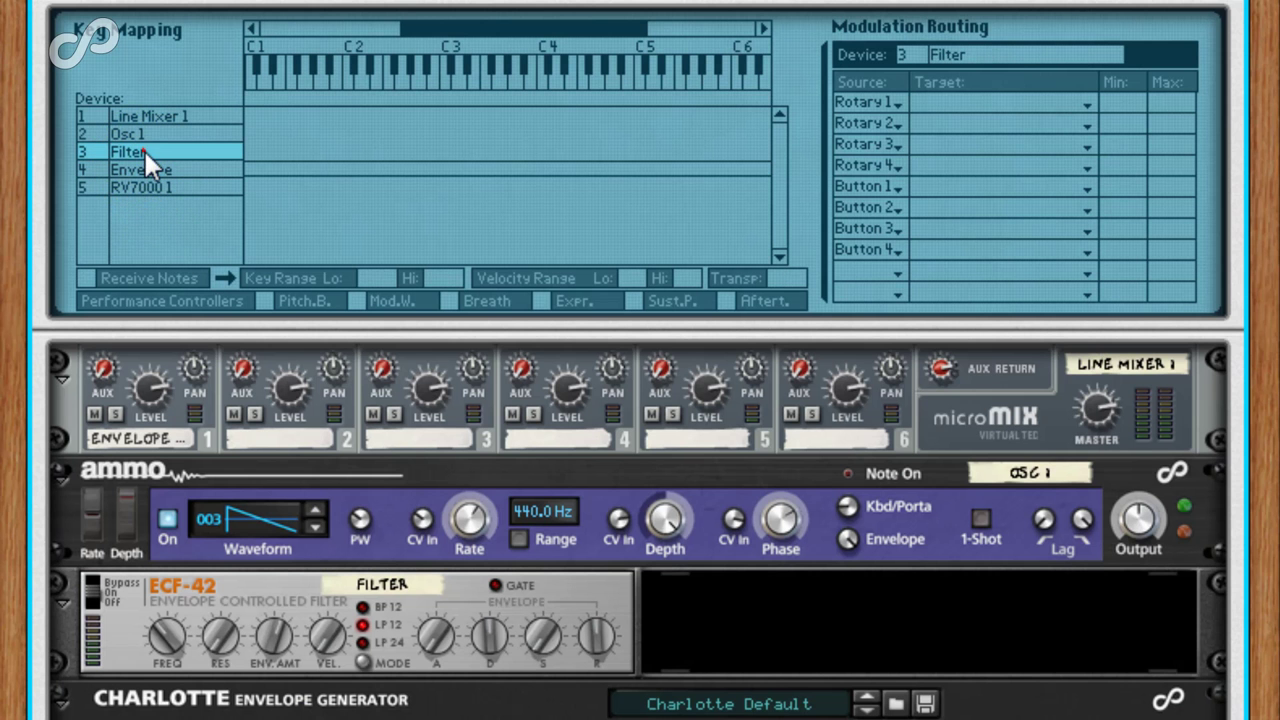
{"action": "left_click", "coordinate": [85, 277]}
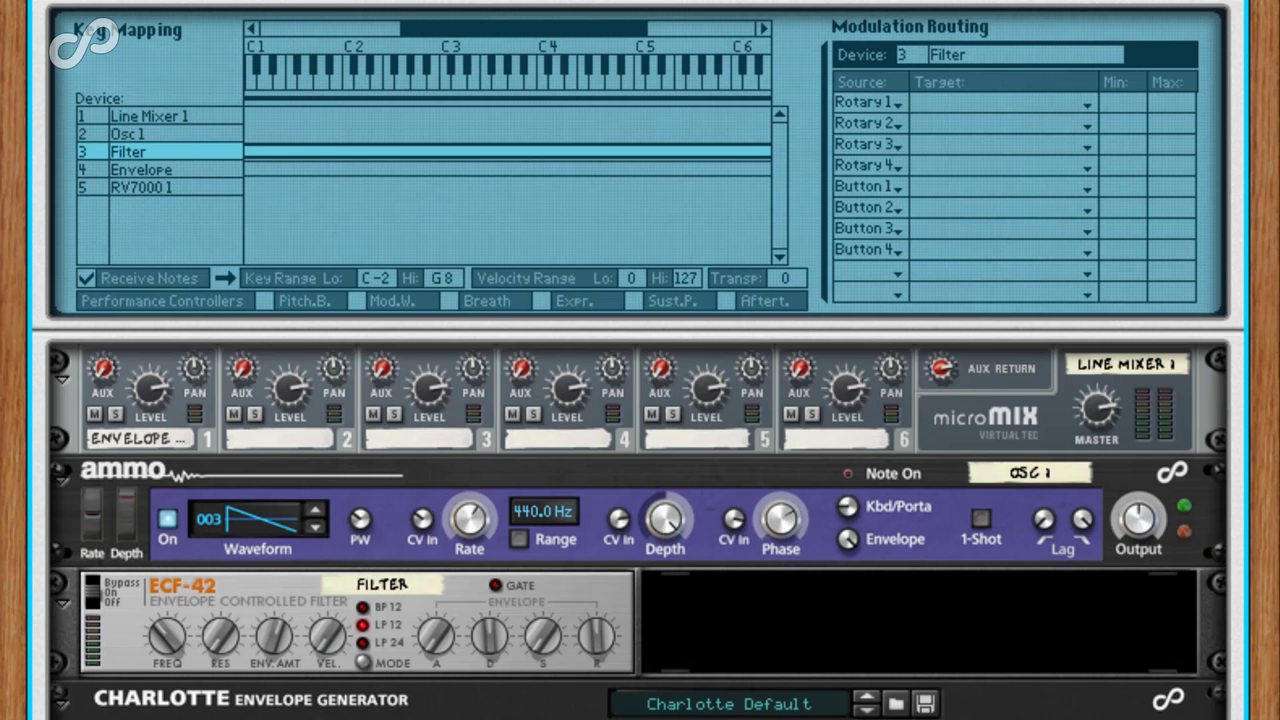
{"action": "scroll", "coordinate": [640, 400], "scroll_direction": "down", "scroll_amount": 5}
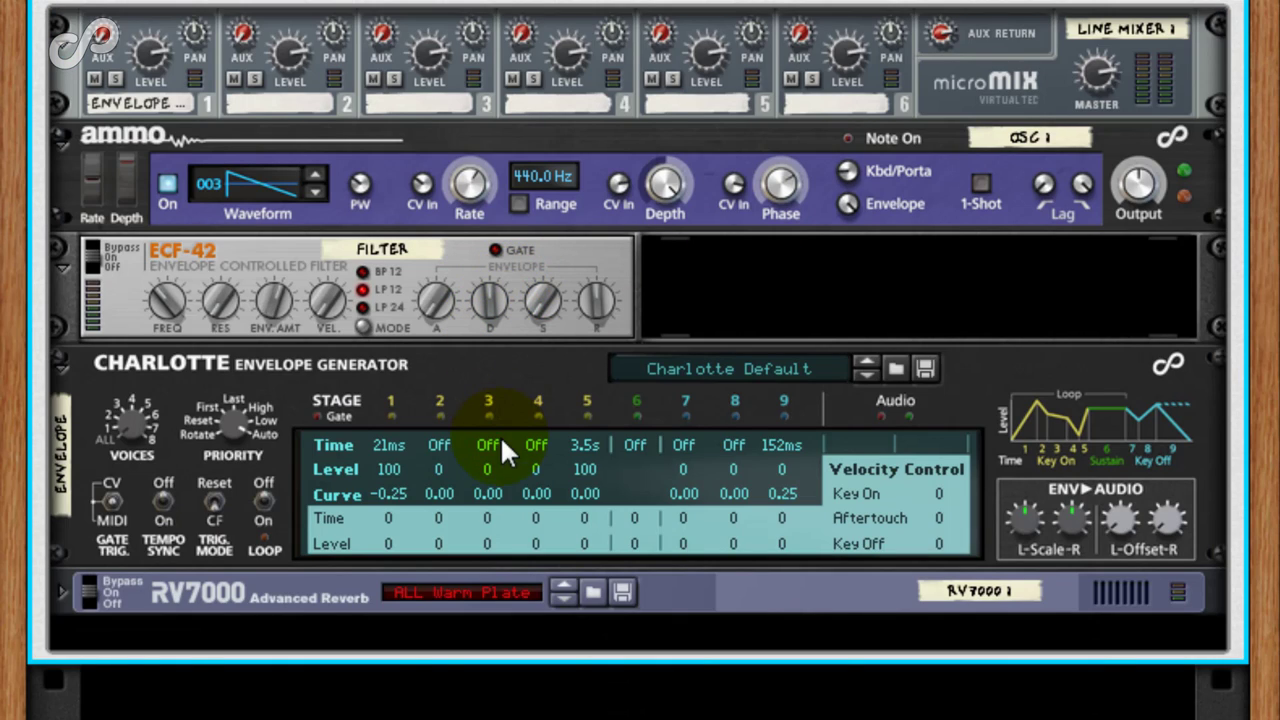
Raise the filter's envelope amount, fine-tune its frequency, and shape its envelope with new attack, decay and sustain settings.
{"action": "left_click", "coordinate": [491, 324]}
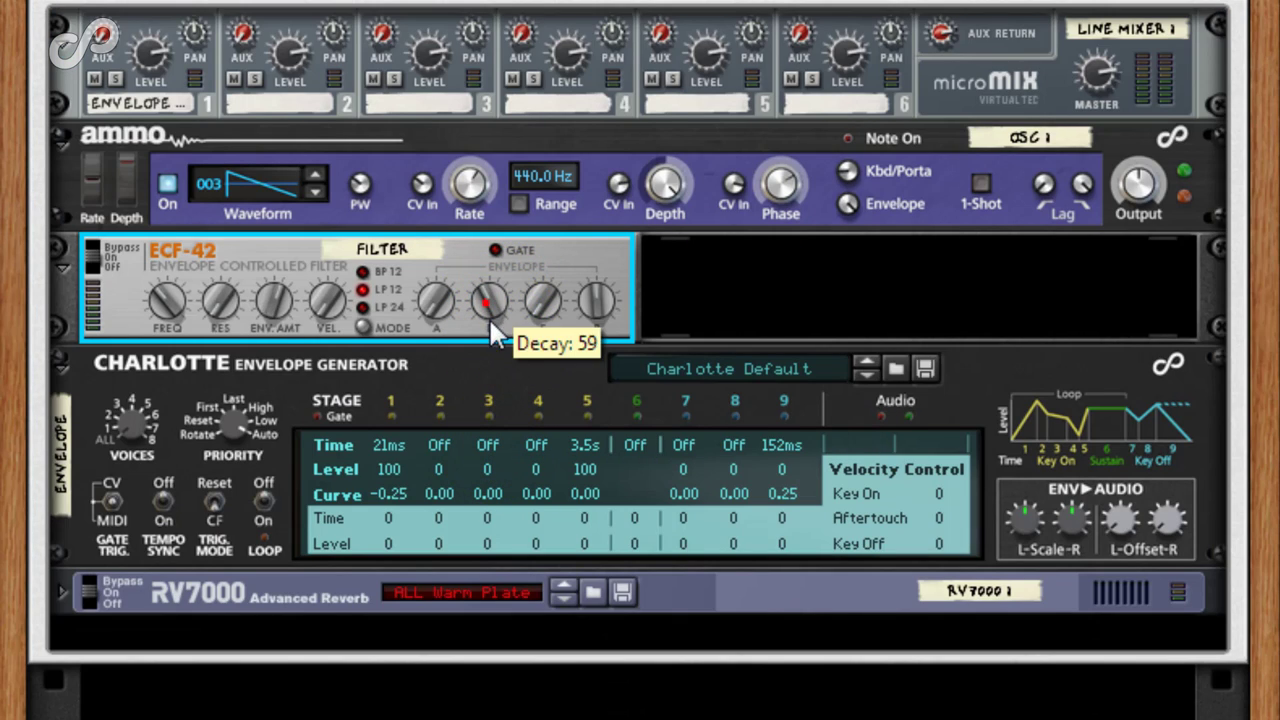
{"action": "left_click_drag", "start_coordinate": [271, 306], "coordinate": [268, 240]}
{"action": "left_click_drag", "start_coordinate": [171, 316], "coordinate": [173, 328]}
{"action": "left_click", "coordinate": [539, 320]}
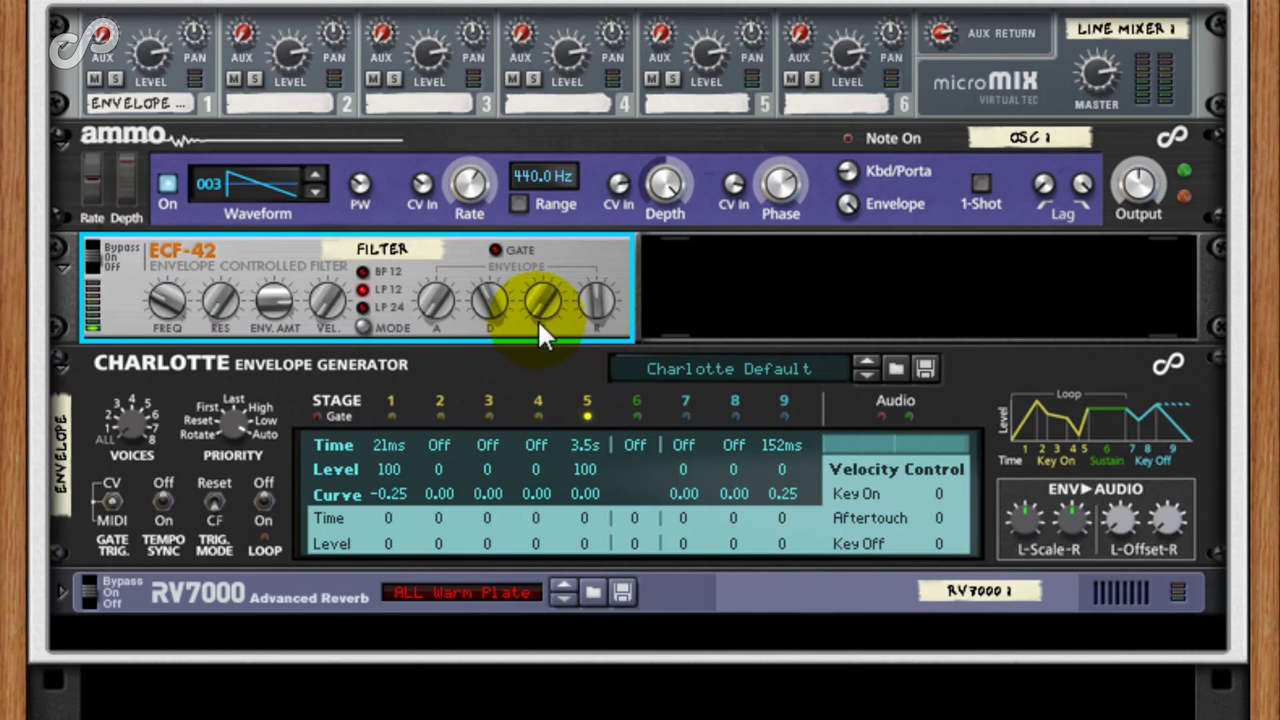
{"action": "left_click_drag", "start_coordinate": [539, 321], "coordinate": [537, 242]}
{"action": "left_click_drag", "start_coordinate": [496, 300], "coordinate": [503, 354]}
{"action": "mouse_move", "coordinate": [435, 300]}
{"action": "left_mouse_down"}
{"action": "mouse_move", "coordinate": [435, 247]}
{"action": "mouse_move", "coordinate": [432, 293]}
{"action": "left_mouse_up"}
{"action": "left_click_drag", "start_coordinate": [542, 310], "coordinate": [527, 278]}
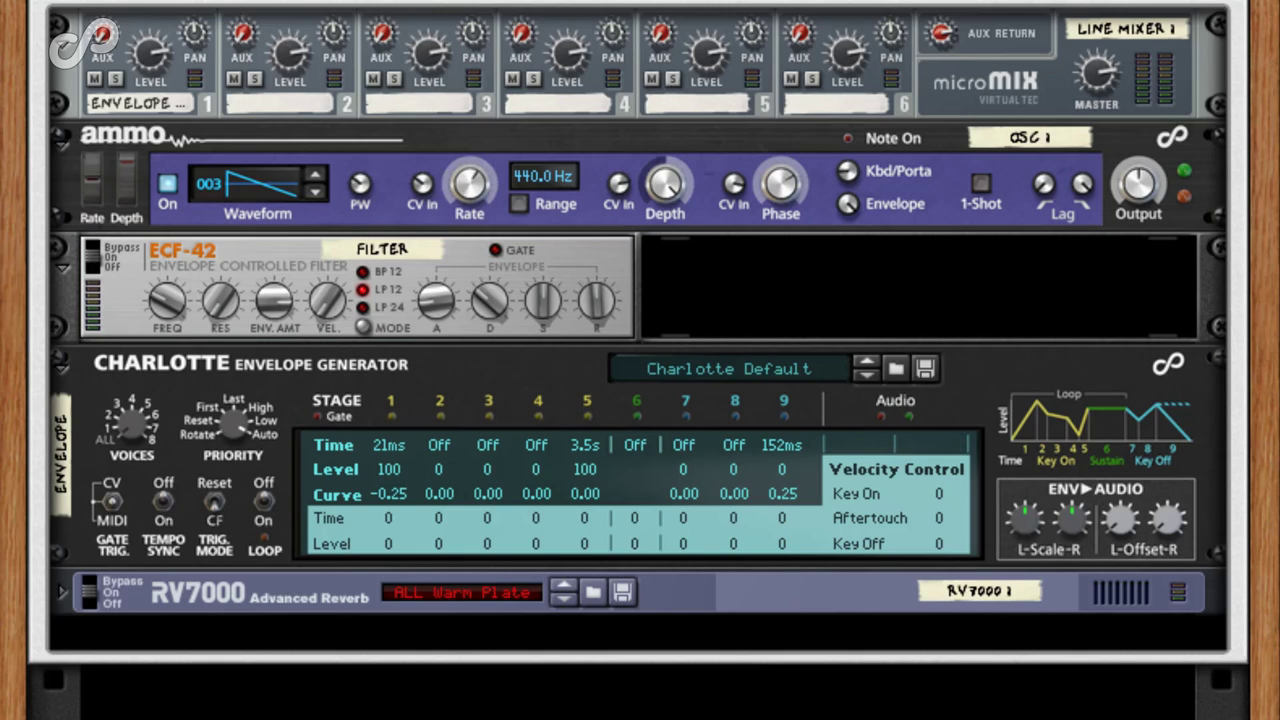
Move the collapsed Filter device directly above the Osc 1 oscillator, and collapse Osc 1 as well.
{"action": "left_click", "coordinate": [62, 267]}
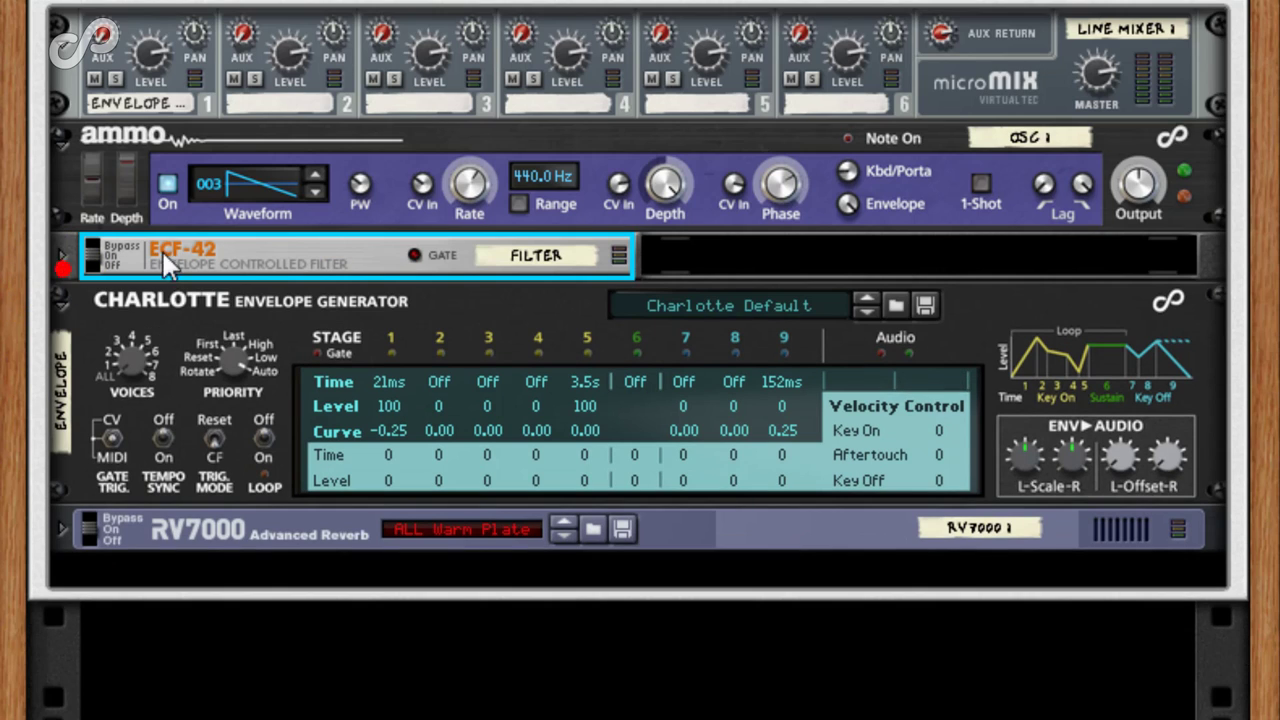
{"action": "left_click_drag", "start_coordinate": [205, 240], "coordinate": [197, 132]}
{"action": "left_click", "coordinate": [66, 189]}
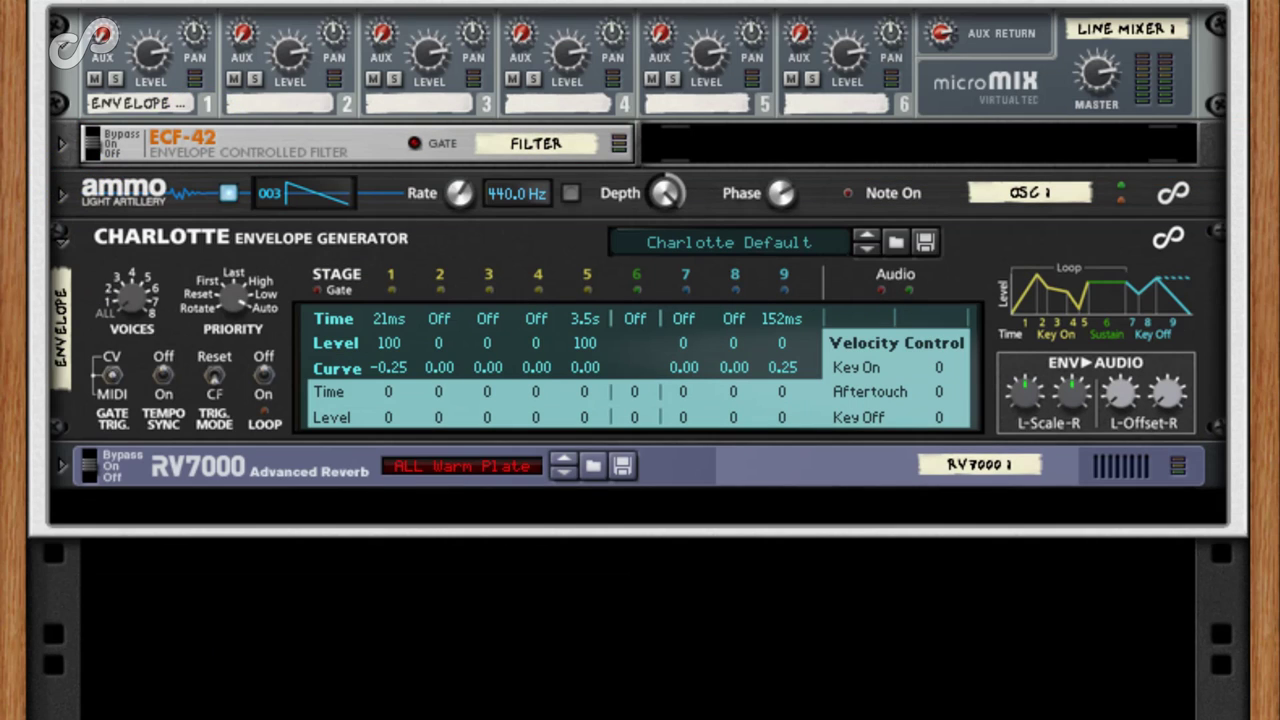
Duplicate the Osc 1 oscillator three times.
{"action": "left_click", "coordinate": [1151, 184]}
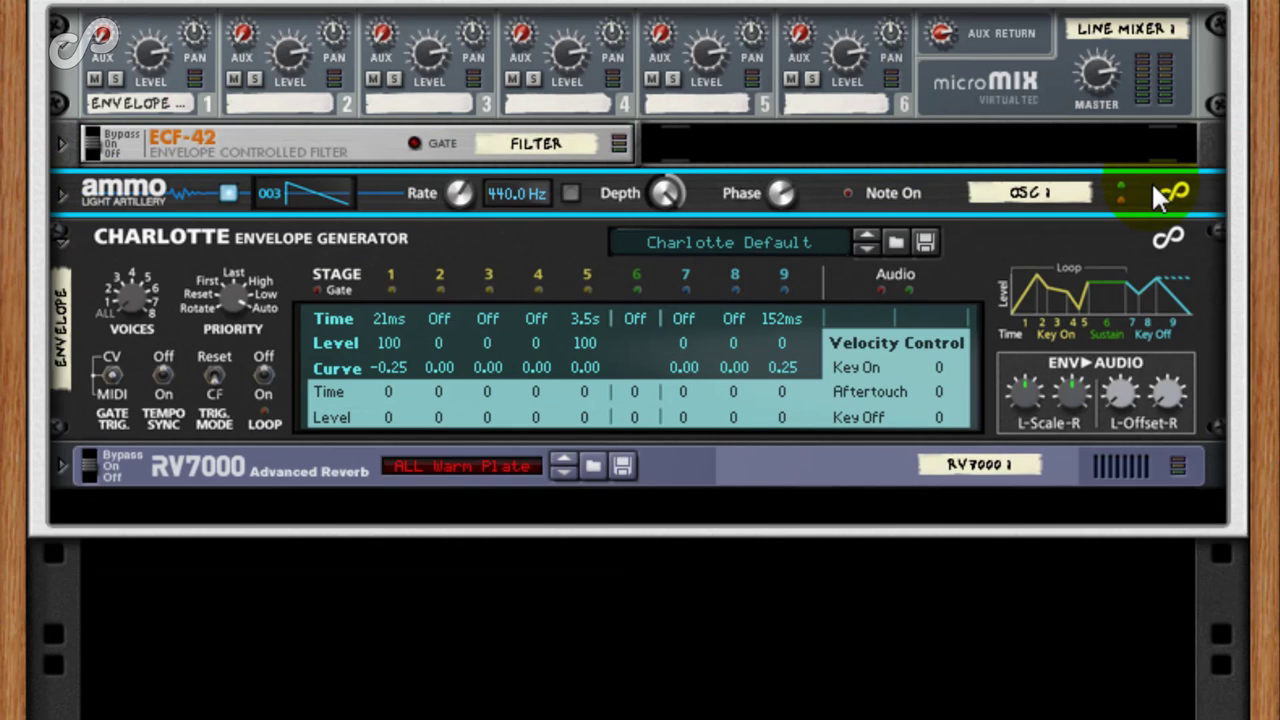
{"action": "key", "text": "ctrl+d"}
{"action": "key", "text": "ctrl+d"}
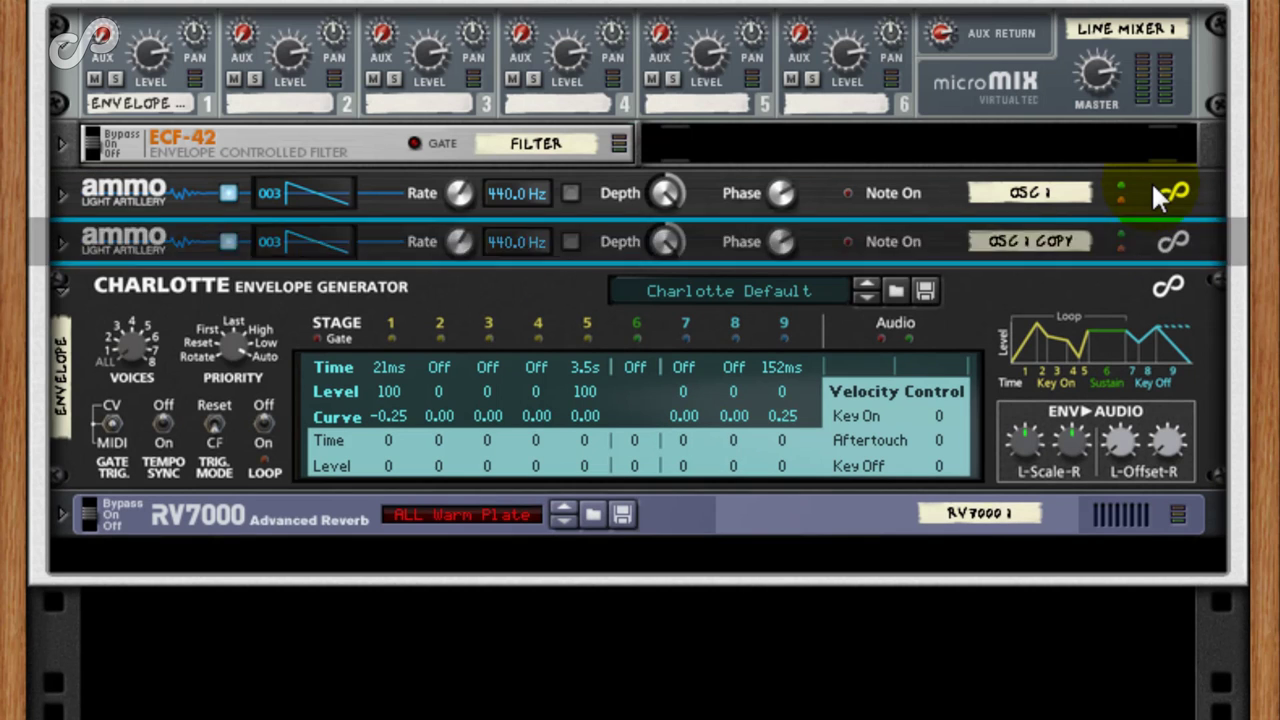
{"action": "key", "text": "ctrl+d"}
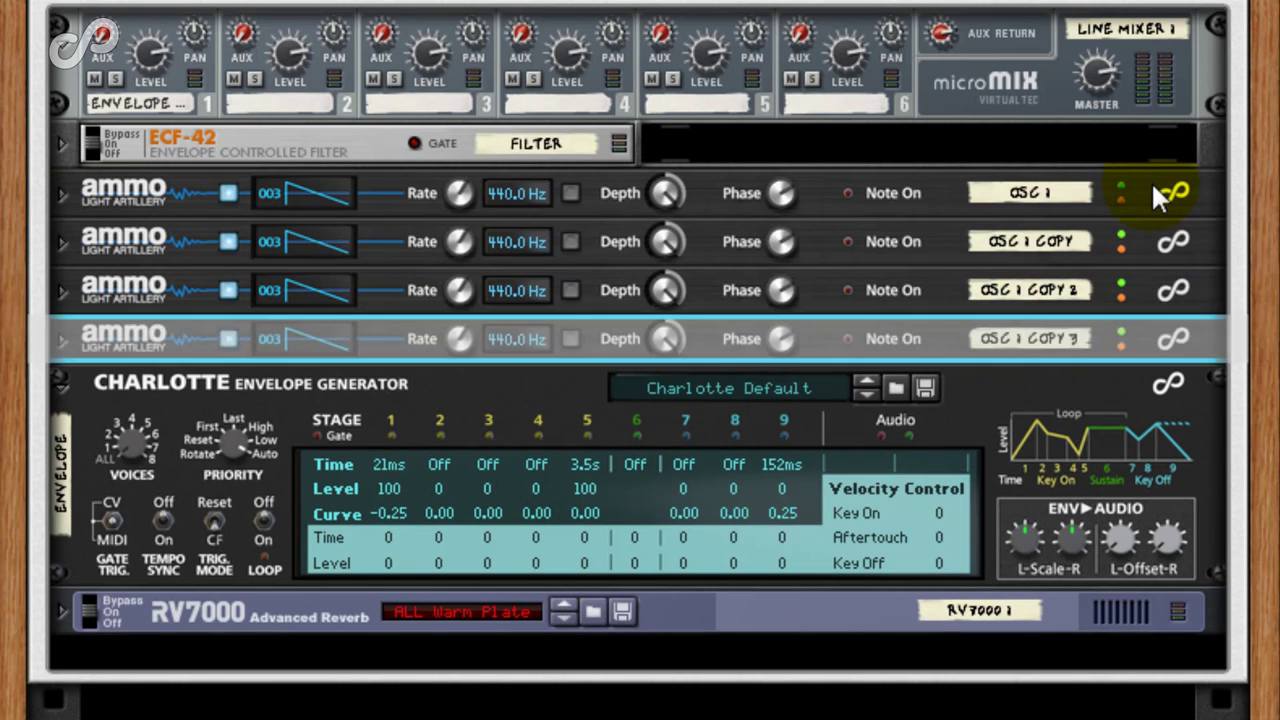
Rename the three oscillator copies Osc 2, Osc 3 and Osc 4.
{"action": "double_click", "coordinate": [1038, 238]}
{"action": "type", "text": "Osc 2"}
{"action": "left_click", "coordinate": [1115, 290]}
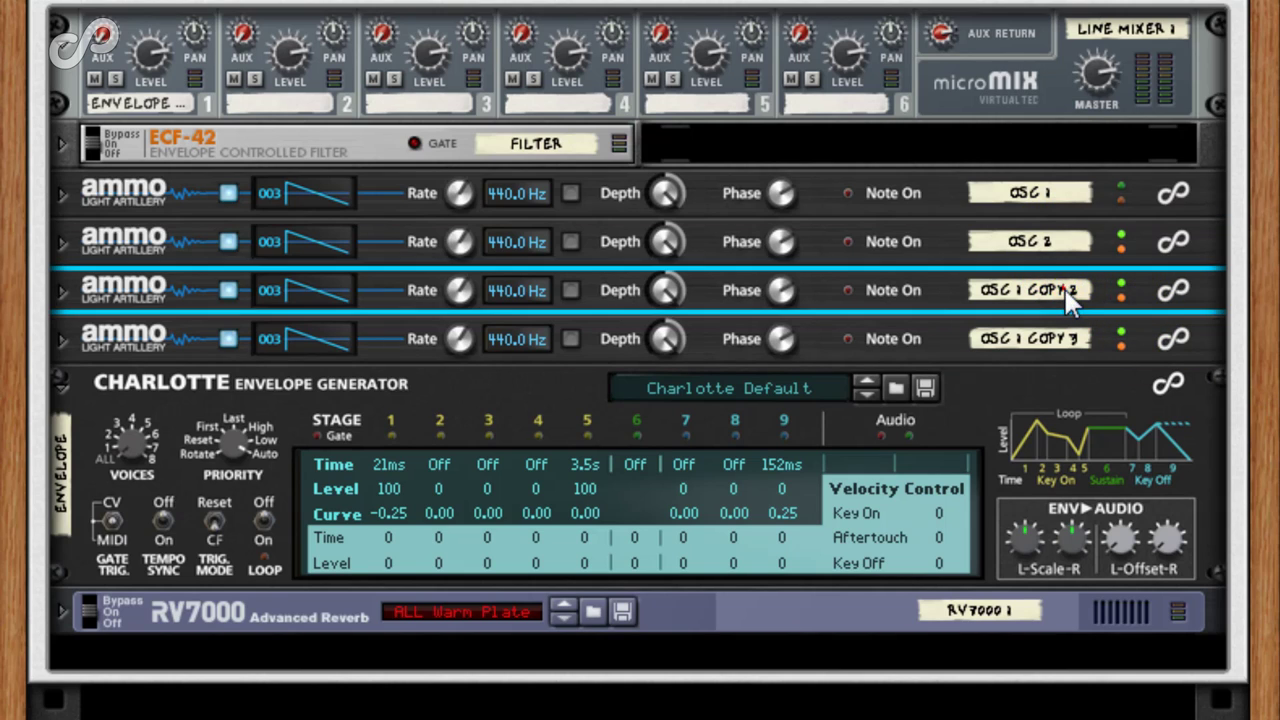
{"action": "double_click", "coordinate": [1055, 290]}
{"action": "type", "text": "Osc 3"}
{"action": "left_click", "coordinate": [1040, 340]}
{"action": "double_click", "coordinate": [1040, 340]}
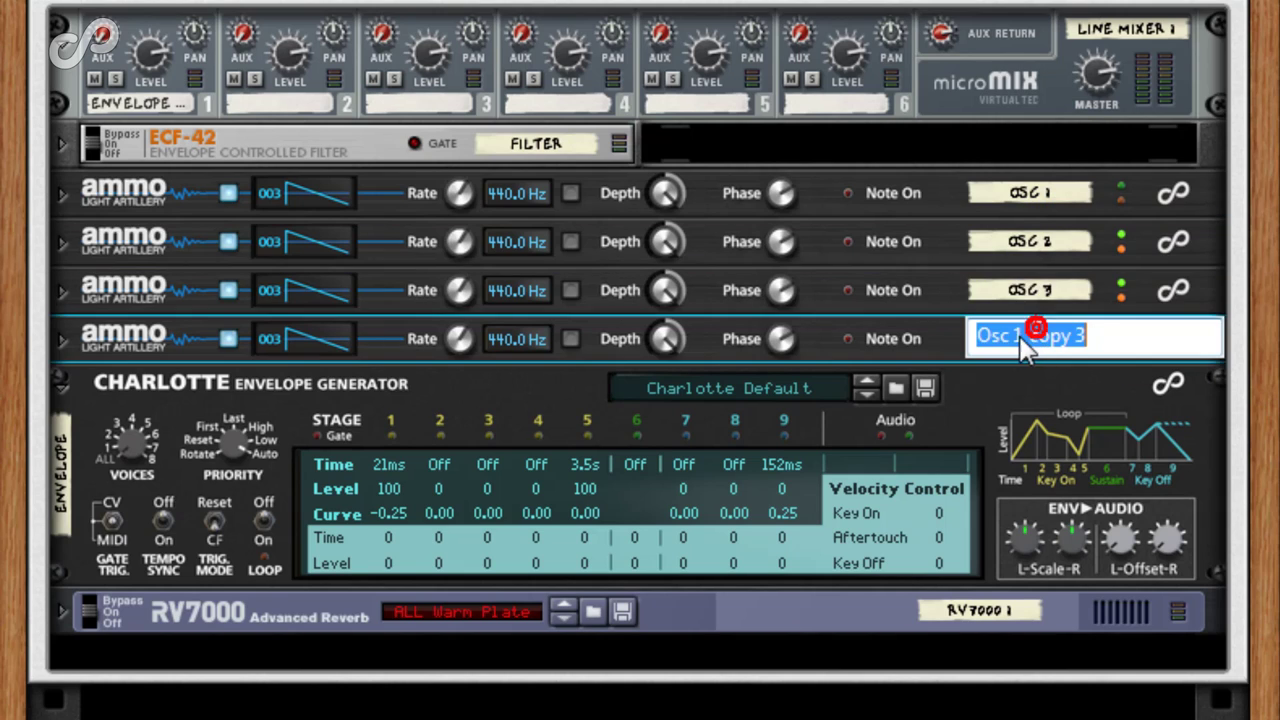
{"action": "type", "text": "Osc 4"}
{"action": "key", "text": "Return"}
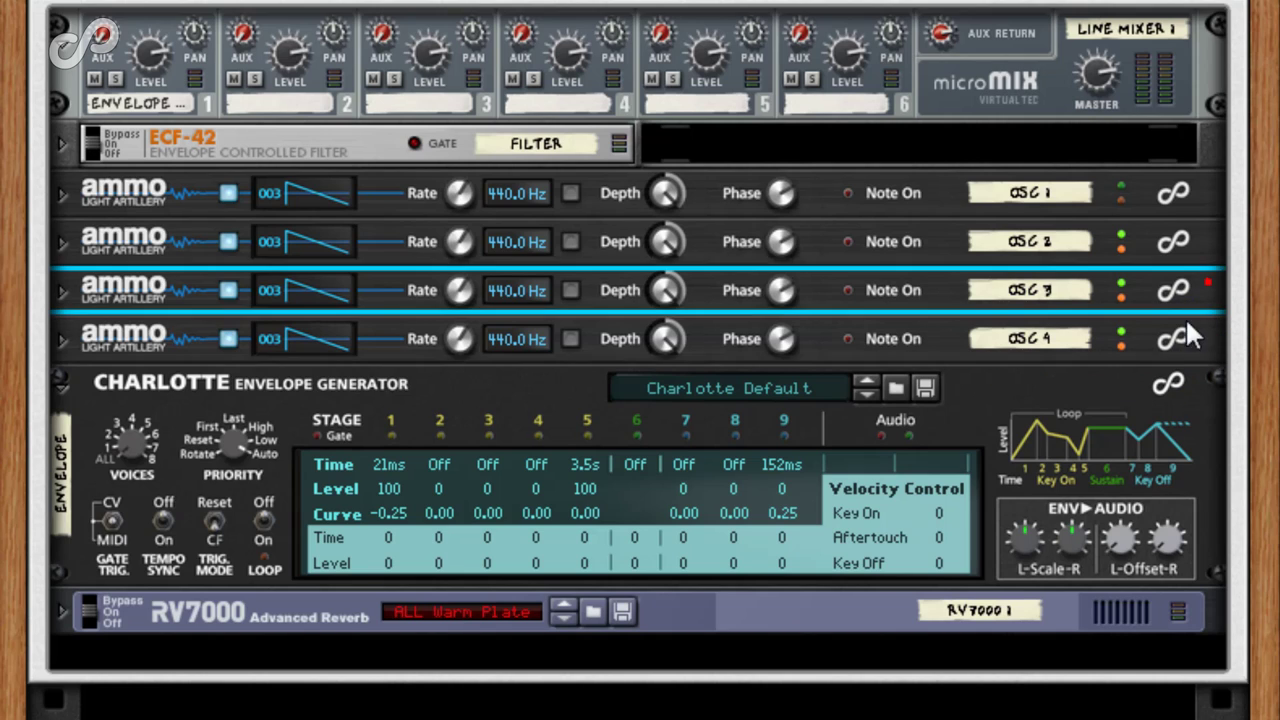
Insert another Ammo 100LA device after Osc 4 and rename it Vibrato.
{"action": "right_click", "coordinate": [1178, 330]}
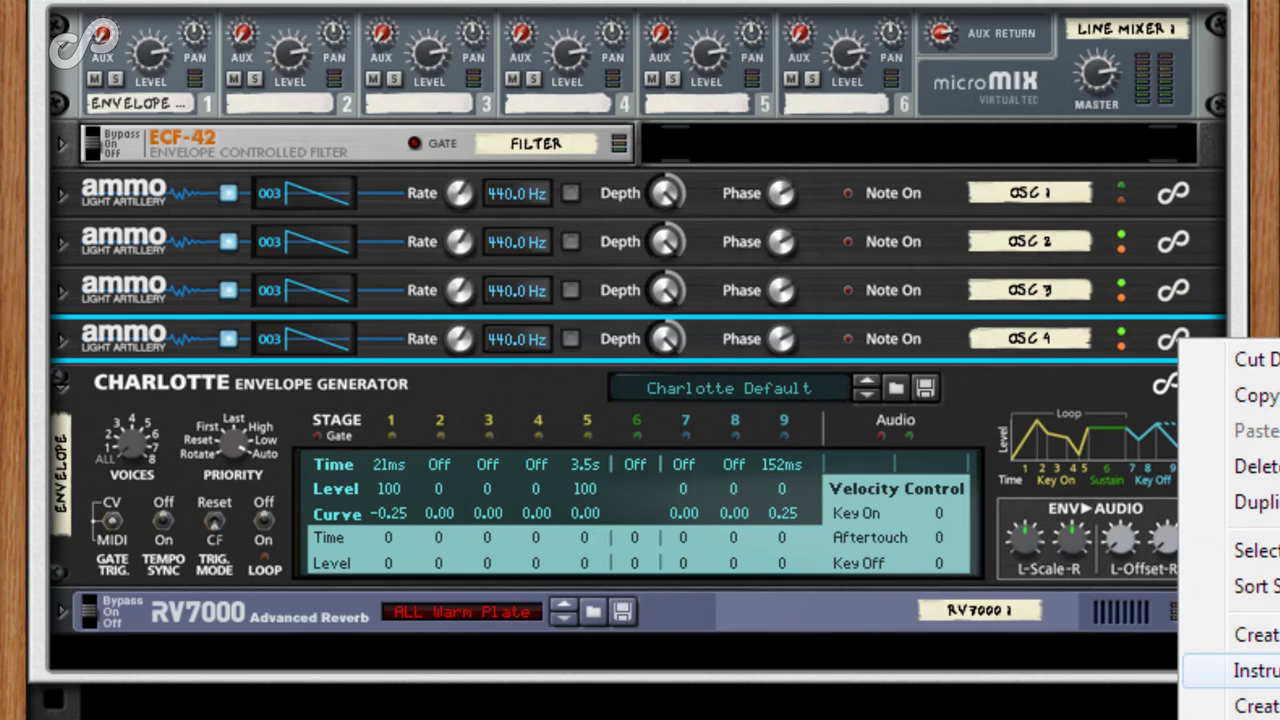
{"action": "left_click", "coordinate": [1230, 670]}
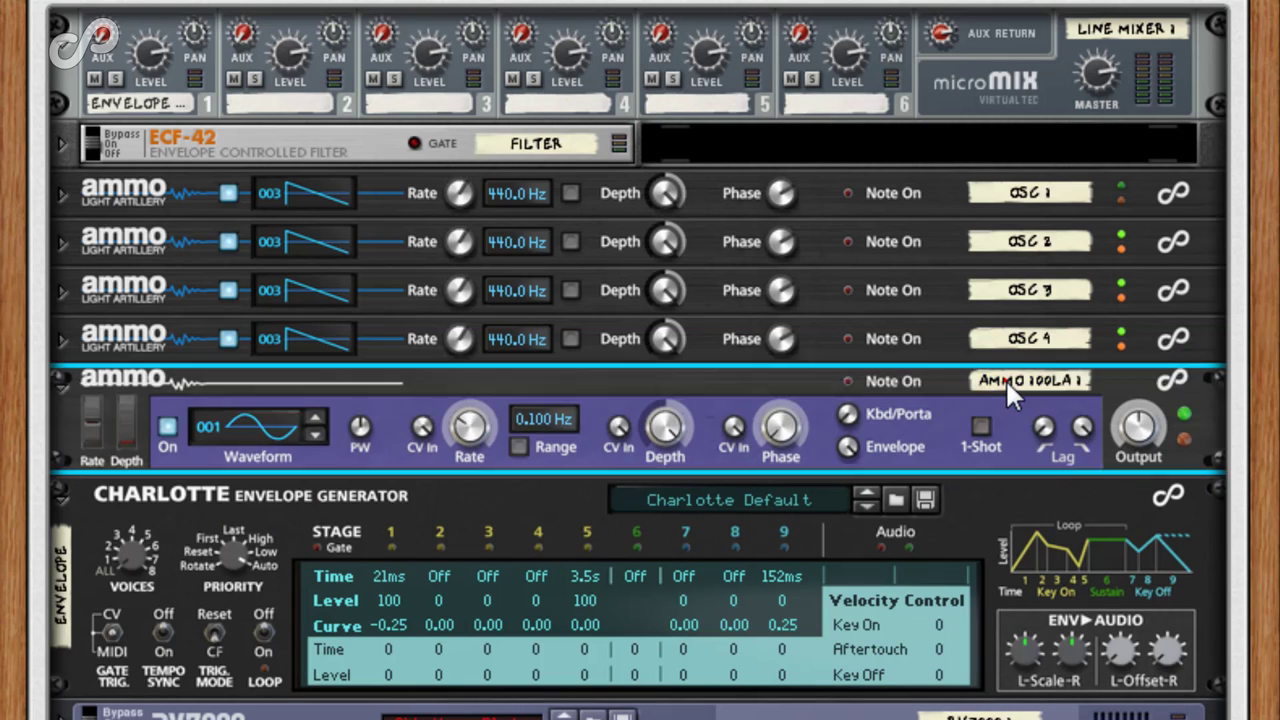
{"action": "double_click", "coordinate": [1005, 378]}
{"action": "type", "text": "Vibnr"}
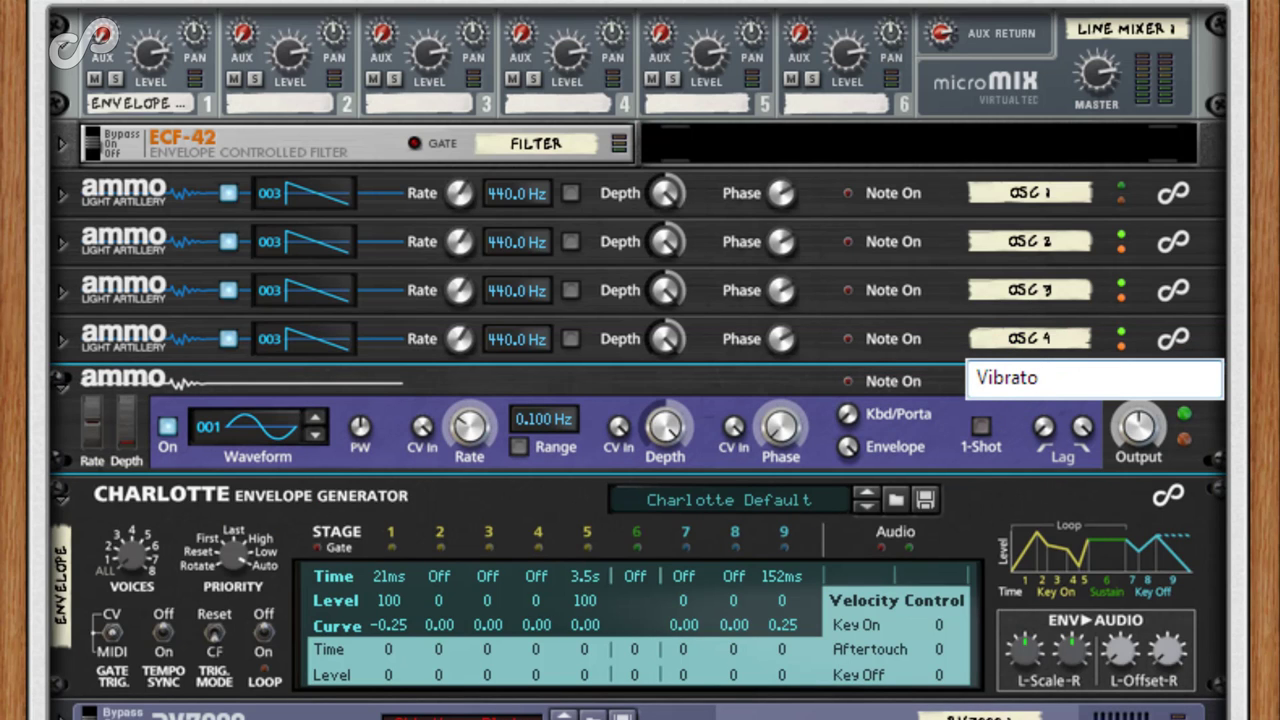
{"action": "type", "text": "to"}
{"action": "key", "text": "Return"}
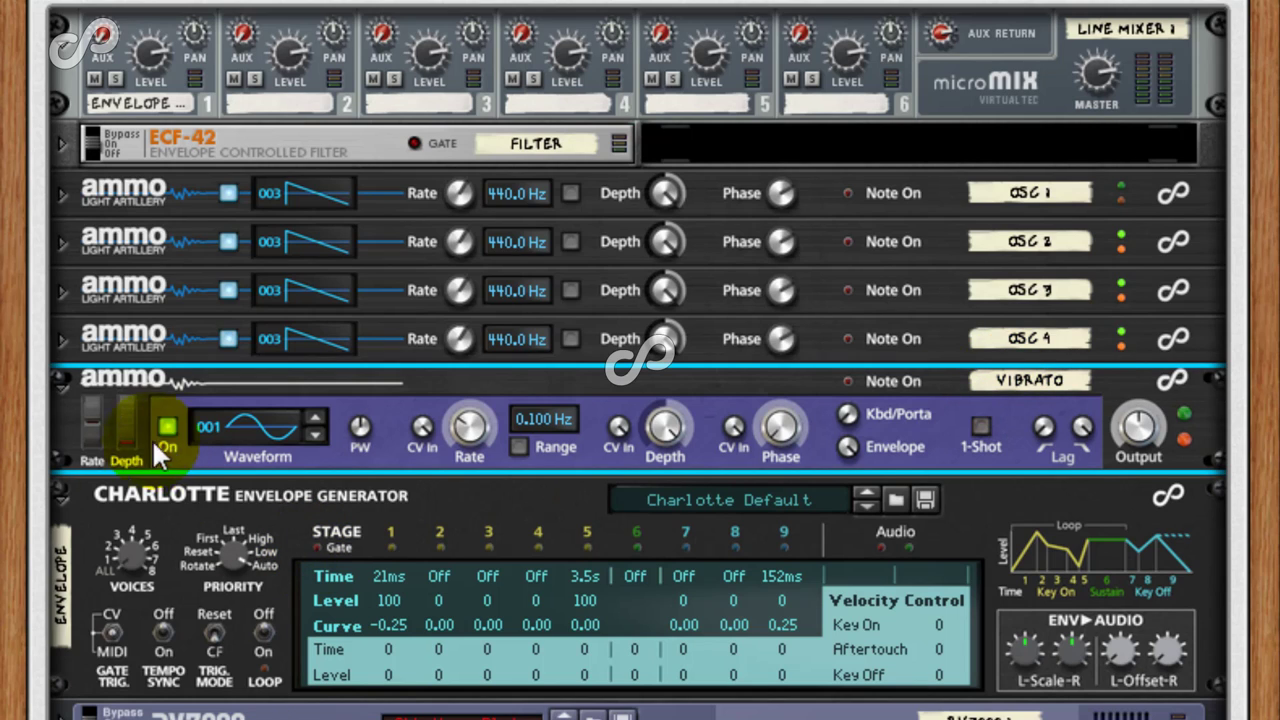
Wire the Env, Gate and CV sequencer inputs of Osc 2, 3 and 4 to Charlotte's EG, Gate and Note outputs for voices 2 to 4.
{"action": "left_click", "coordinate": [62, 338], "text": "alt"}
{"action": "key", "text": "Tab"}
{"action": "scroll", "coordinate": [535, 600], "scroll_direction": "down", "scroll_amount": 3}
{"action": "left_click_drag", "start_coordinate": [540, 606], "coordinate": [549, 646]}
{"action": "left_click_drag", "start_coordinate": [557, 682], "coordinate": [209, 152]}
{"action": "left_click_drag", "start_coordinate": [136, 263], "coordinate": [614, 676]}
{"action": "left_click_drag", "start_coordinate": [652, 609], "coordinate": [209, 375]}
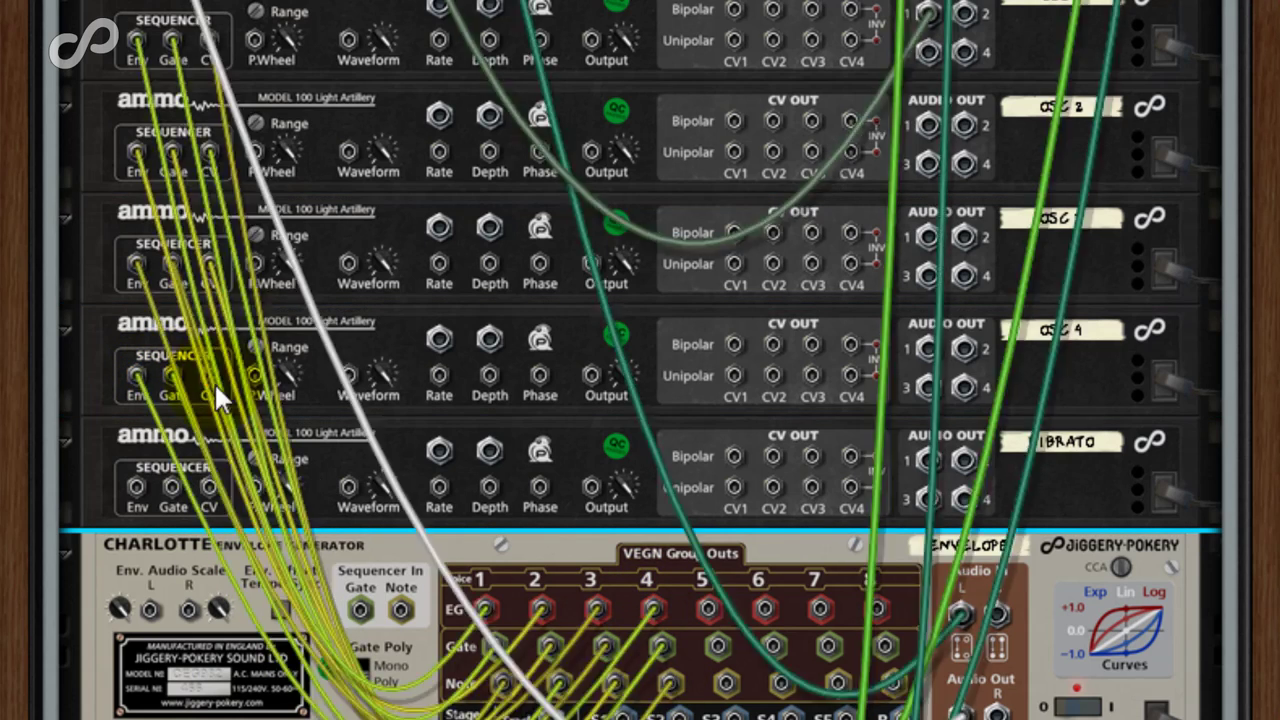
Turn off Receive Notes for Osc 1, Osc 2, Osc 3 and Osc 4 in the Combinator's key mapping.
{"action": "key", "text": "Tab"}
{"action": "scroll", "coordinate": [167, 40], "scroll_direction": "up", "scroll_amount": 10}
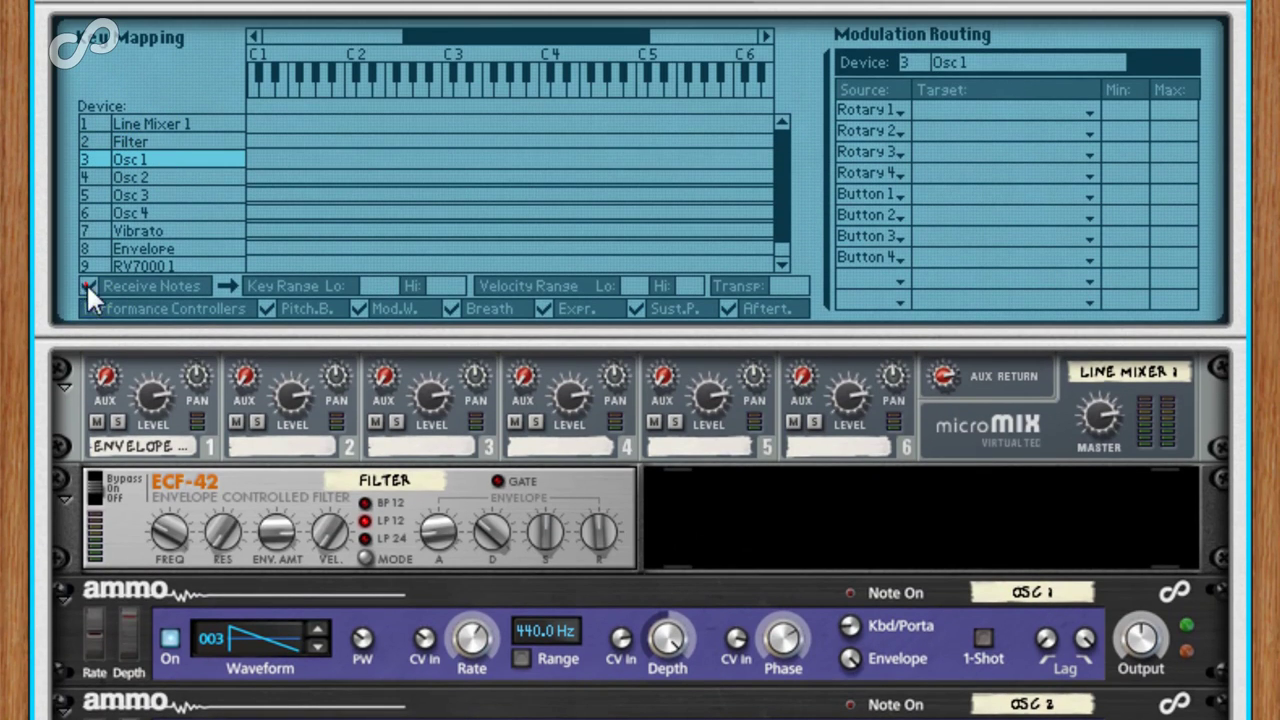
{"action": "left_click", "coordinate": [87, 284]}
{"action": "left_click", "coordinate": [166, 176]}
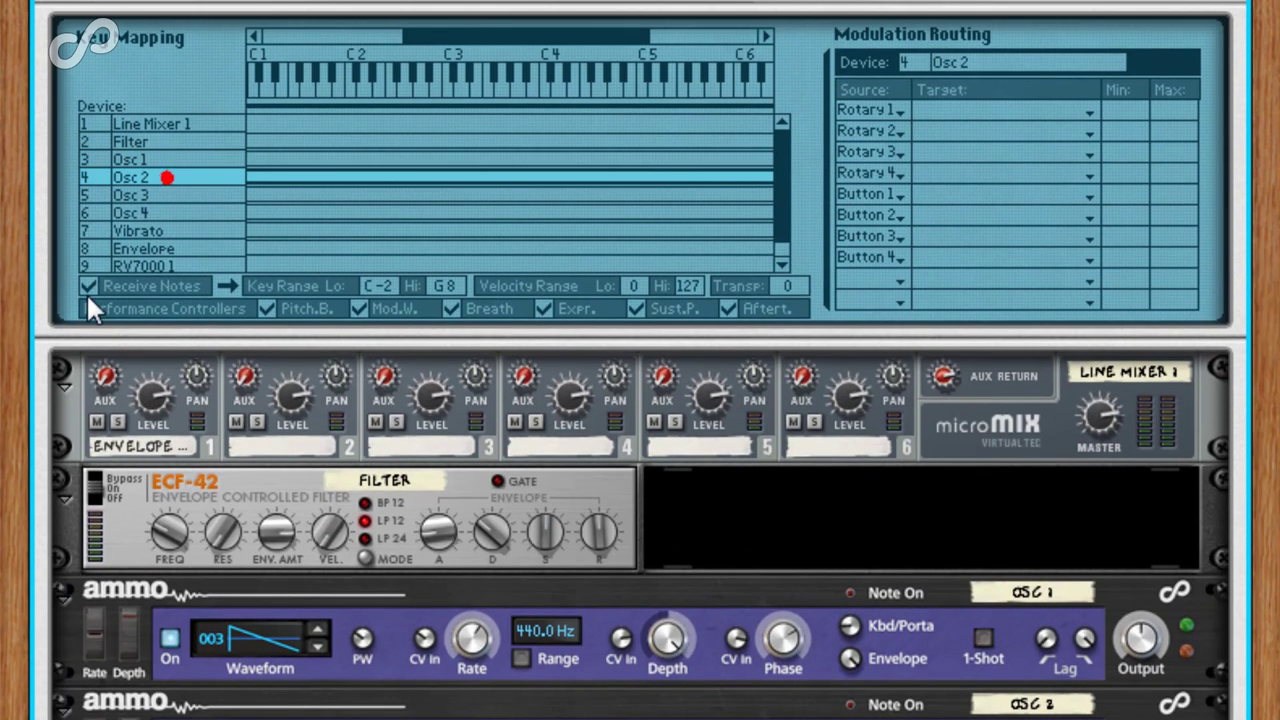
{"action": "left_click", "coordinate": [89, 285]}
{"action": "left_click", "coordinate": [157, 192]}
{"action": "left_click", "coordinate": [89, 284]}
{"action": "left_click", "coordinate": [125, 211]}
{"action": "left_click", "coordinate": [90, 284]}
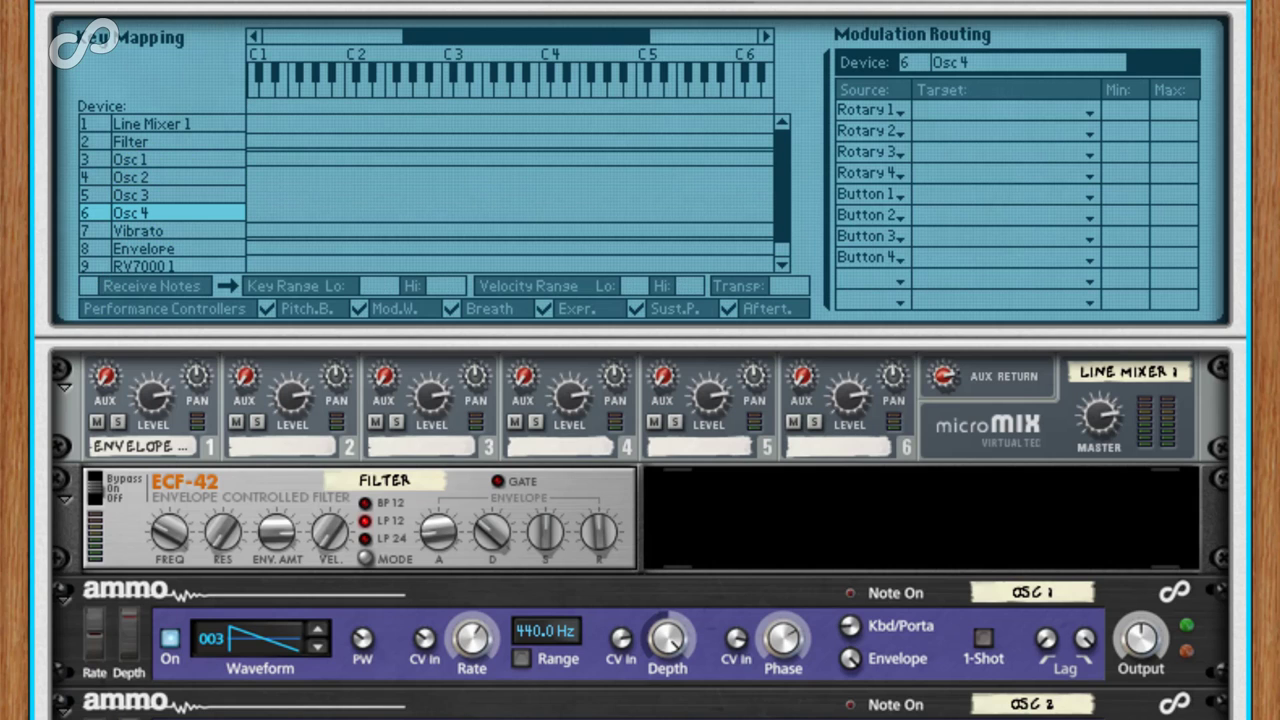
Wire the first audio outputs of Osc 2, Osc 3 and Osc 4 to the left inputs of Line Mixer channels 2, 3 and 4.
{"action": "key", "text": "Tab"}
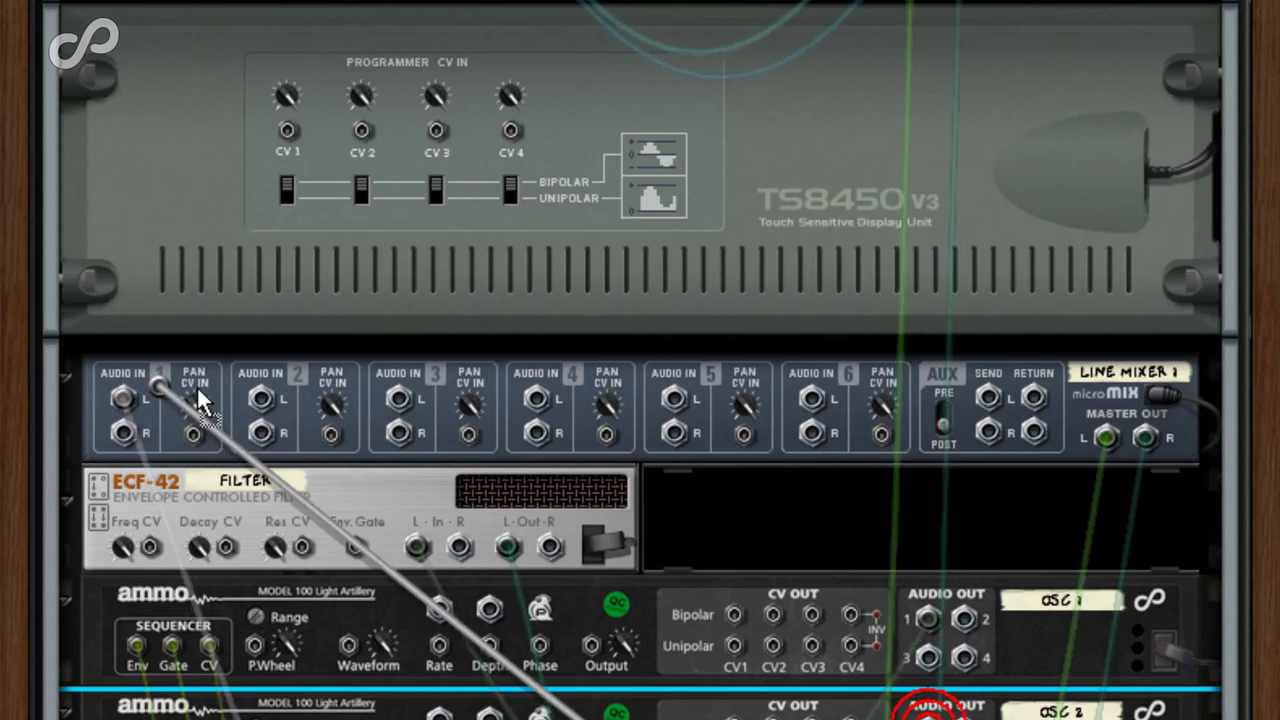
{"action": "left_click_drag", "start_coordinate": [230, 392], "coordinate": [261, 398]}
{"action": "mouse_move", "coordinate": [397, 395]}
{"action": "left_mouse_down"}
{"action": "mouse_move", "coordinate": [928, 716]}
{"action": "mouse_move", "coordinate": [527, 85]}
{"action": "mouse_move", "coordinate": [536, 51]}
{"action": "left_mouse_up"}
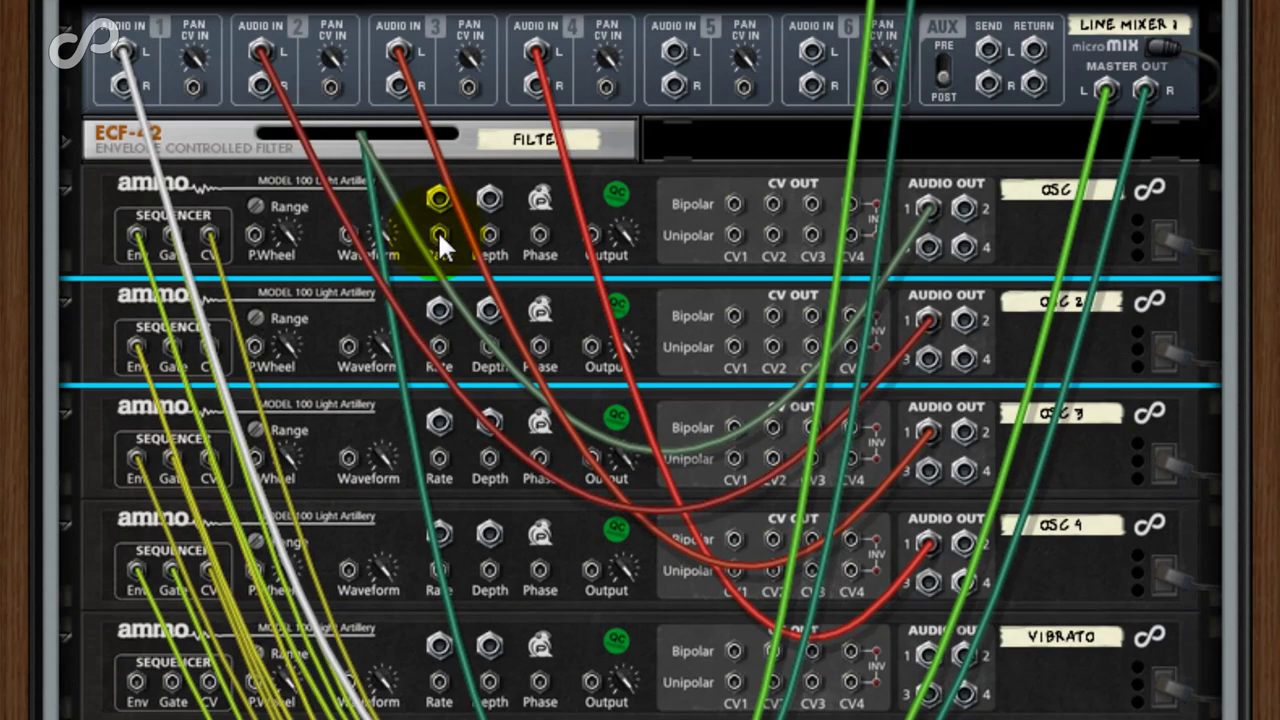
Connect the Vibrato device's CV outputs to the Rate CV inputs of the four oscillators.
{"action": "left_click_drag", "start_coordinate": [440, 246], "coordinate": [439, 348]}
{"action": "left_click_drag", "start_coordinate": [439, 459], "coordinate": [442, 565]}
{"action": "key", "text": "Tab"}
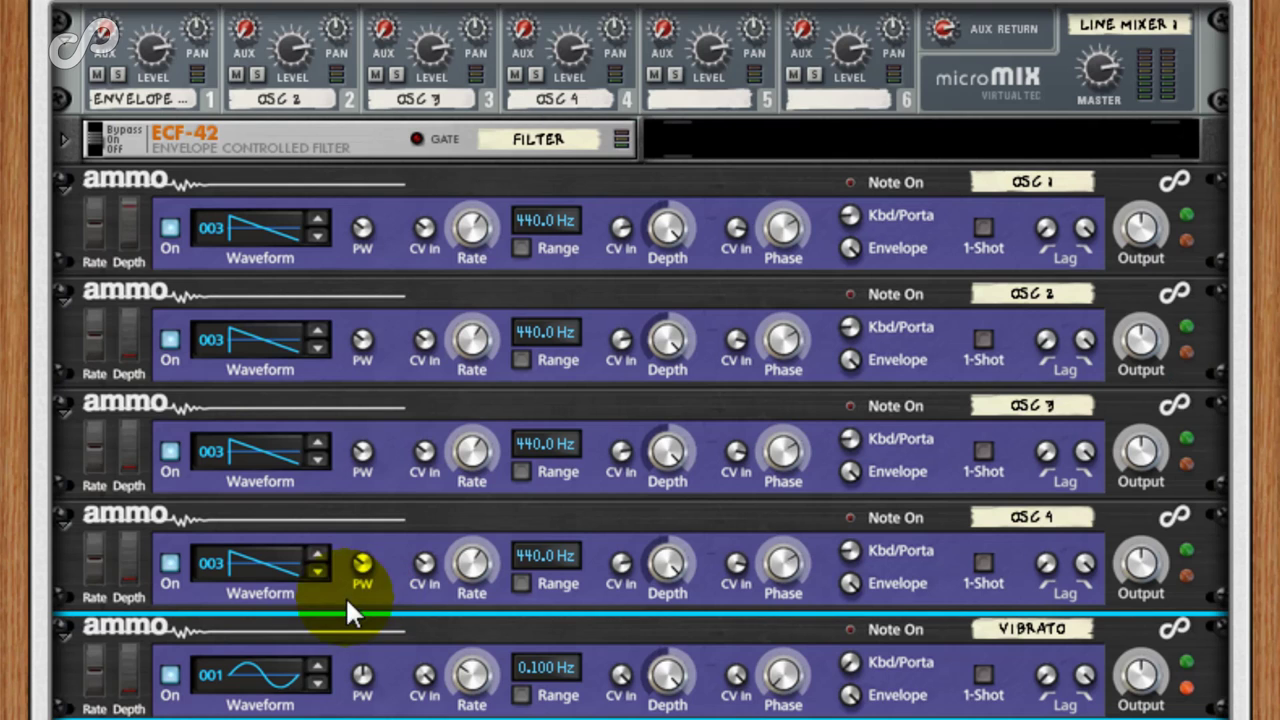
Set the Vibrato device to waveform 002 with a rate of 7.07 Hz, and adjust both of its lag controls.
{"action": "left_click", "coordinate": [318, 665]}
{"action": "left_click_drag", "start_coordinate": [471, 677], "coordinate": [465, 562]}
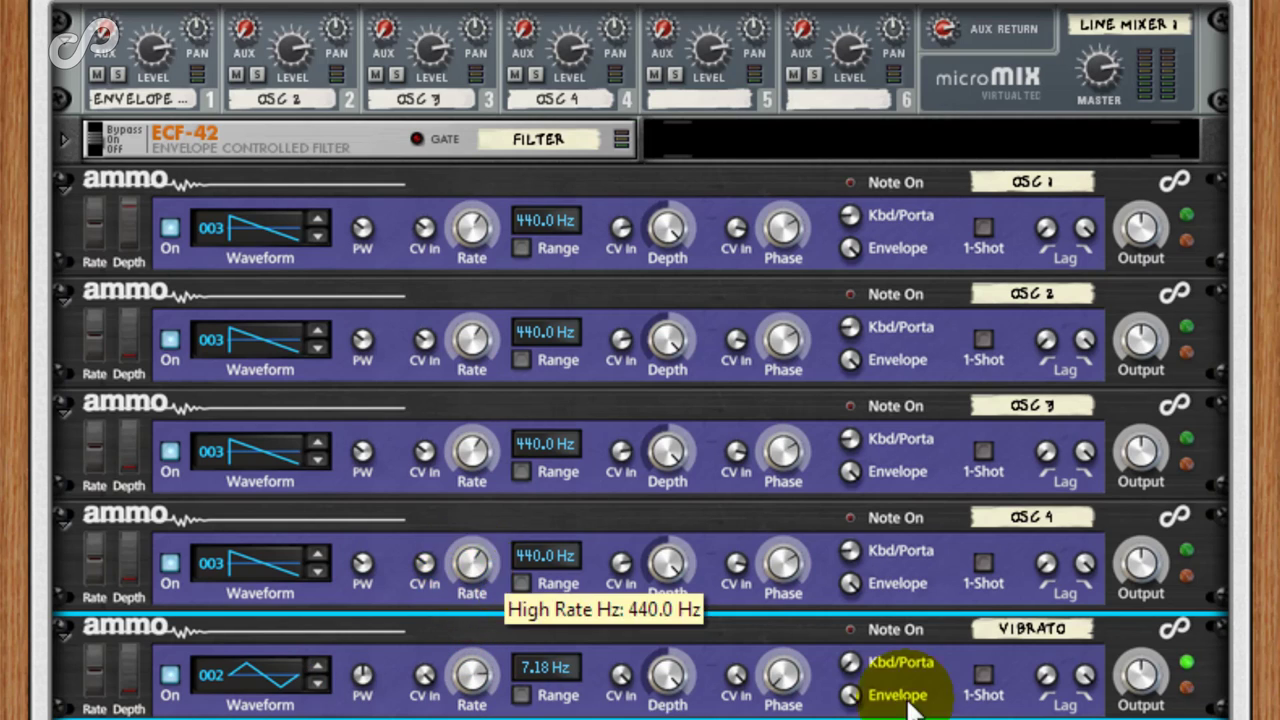
{"action": "left_click_drag", "start_coordinate": [1046, 678], "coordinate": [1047, 618]}
{"action": "left_click_drag", "start_coordinate": [1085, 677], "coordinate": [1047, 671]}
{"action": "left_click_drag", "start_coordinate": [471, 676], "coordinate": [469, 683]}
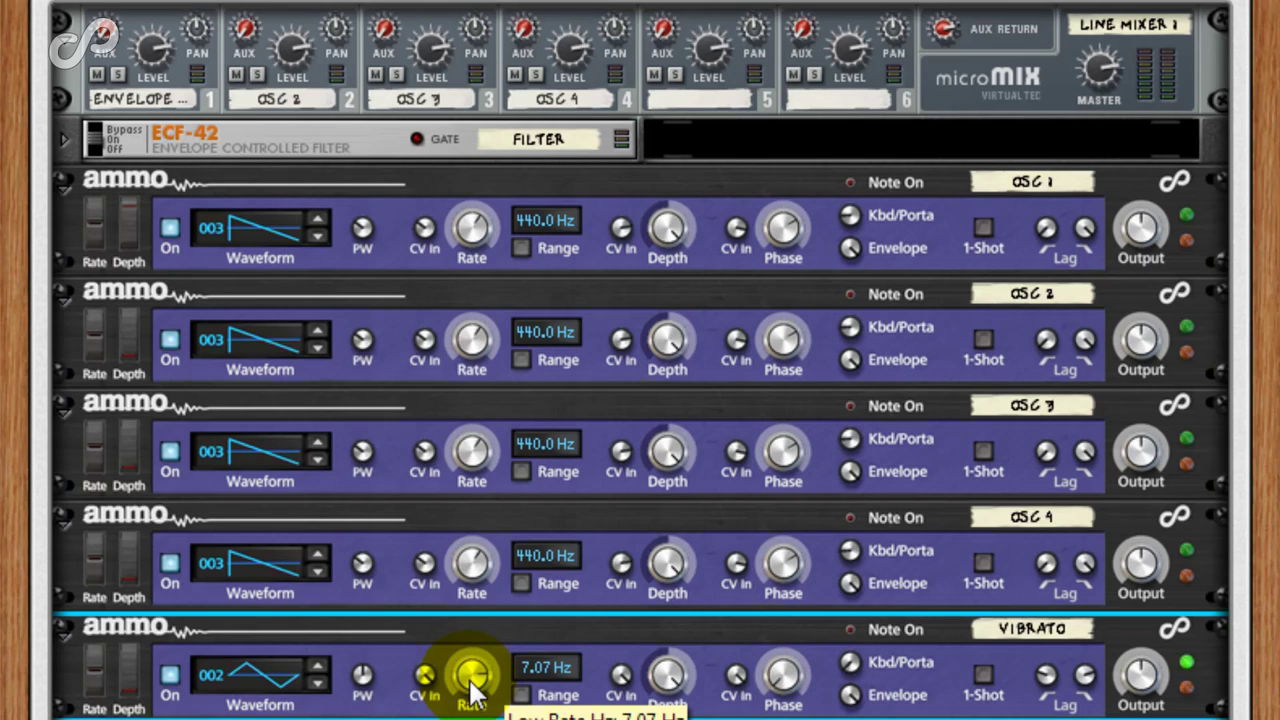
Collapse the Vibrato device, reduce its depth, and audition the sound.
{"action": "left_click", "coordinate": [63, 631]}
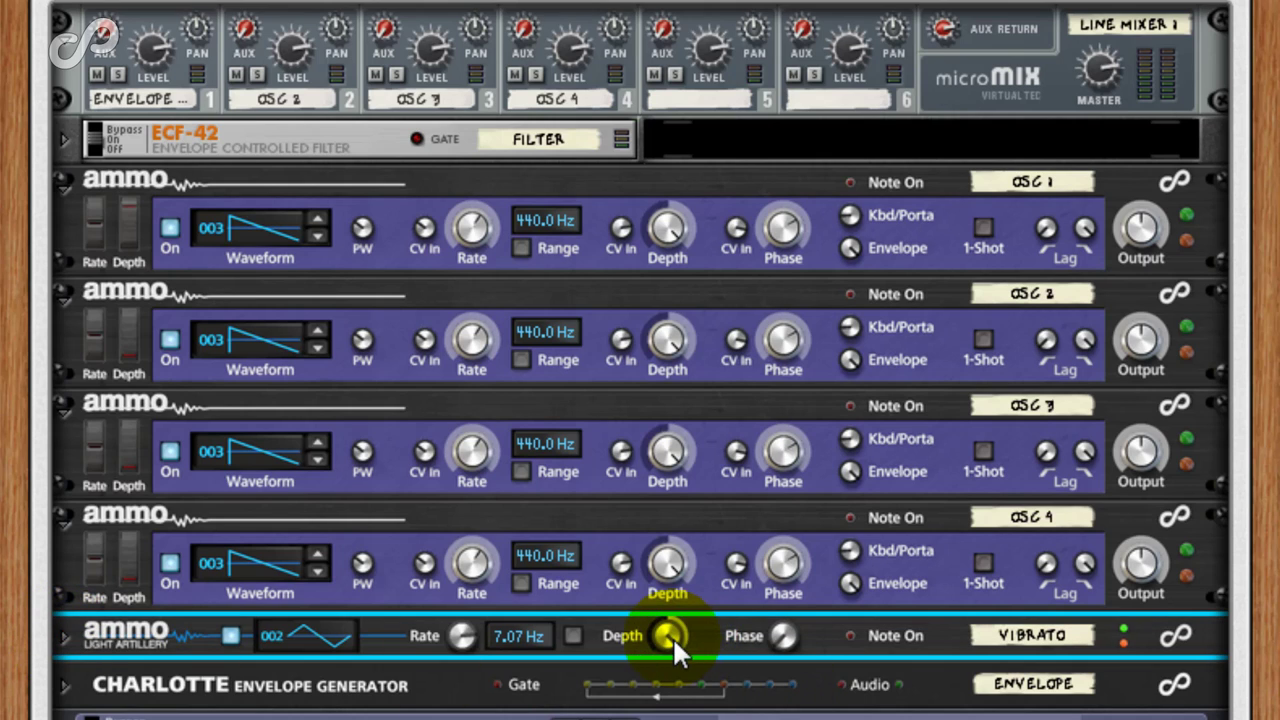
{"action": "left_click_drag", "start_coordinate": [672, 636], "coordinate": [690, 719]}
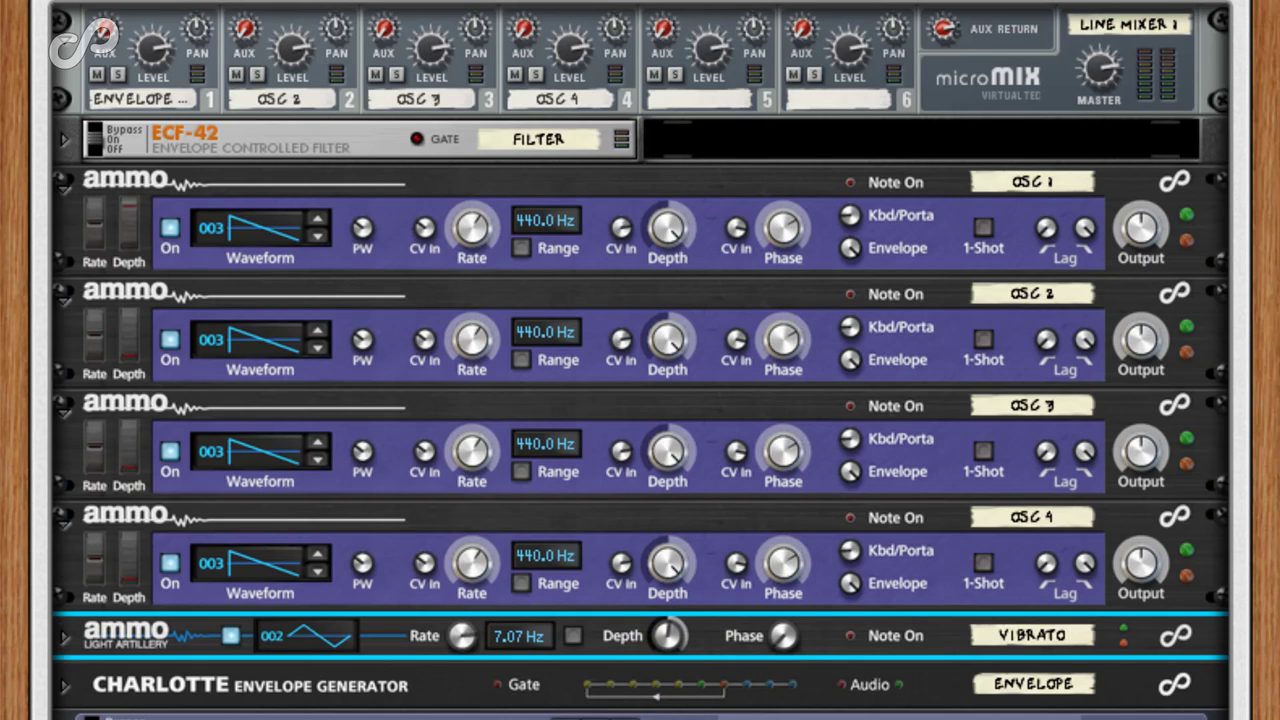
{"action": "key", "text": "space"}
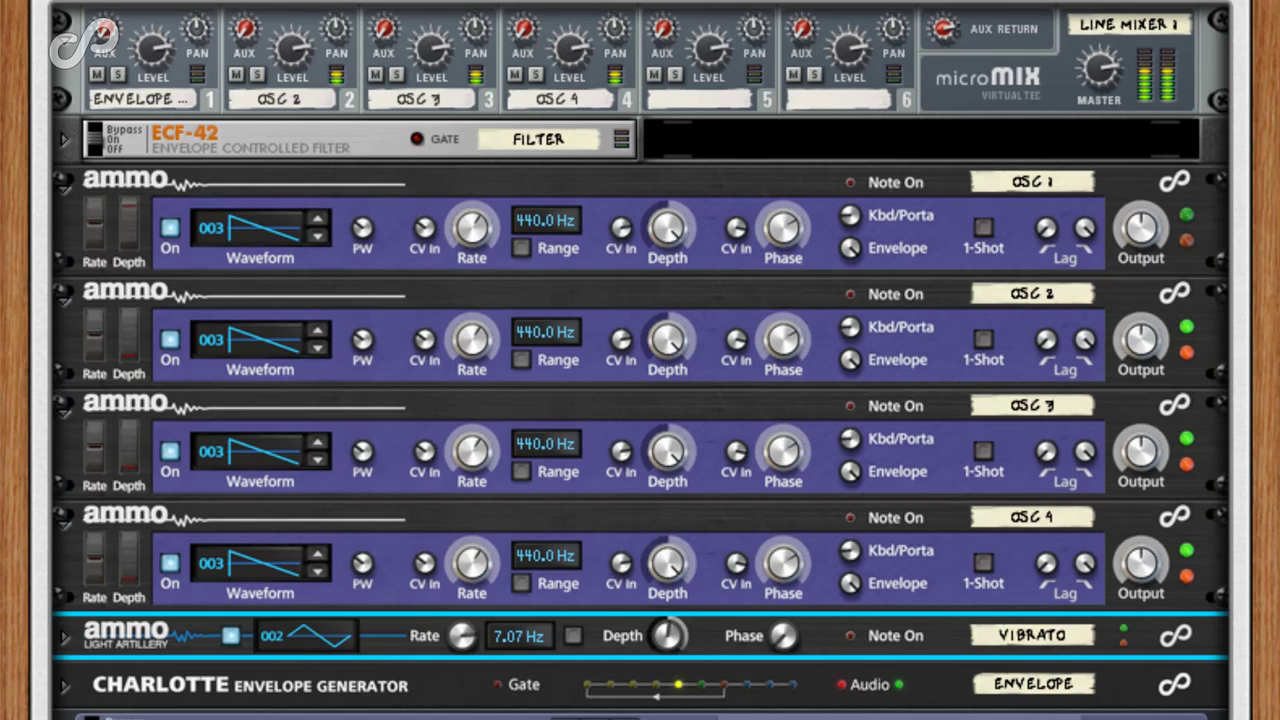
Collapse the Osc 1, Osc 2, Osc 3 and Osc 4 devices.
{"action": "left_click", "coordinate": [62, 186]}
{"action": "left_click", "coordinate": [61, 239]}
{"action": "left_click", "coordinate": [66, 285]}
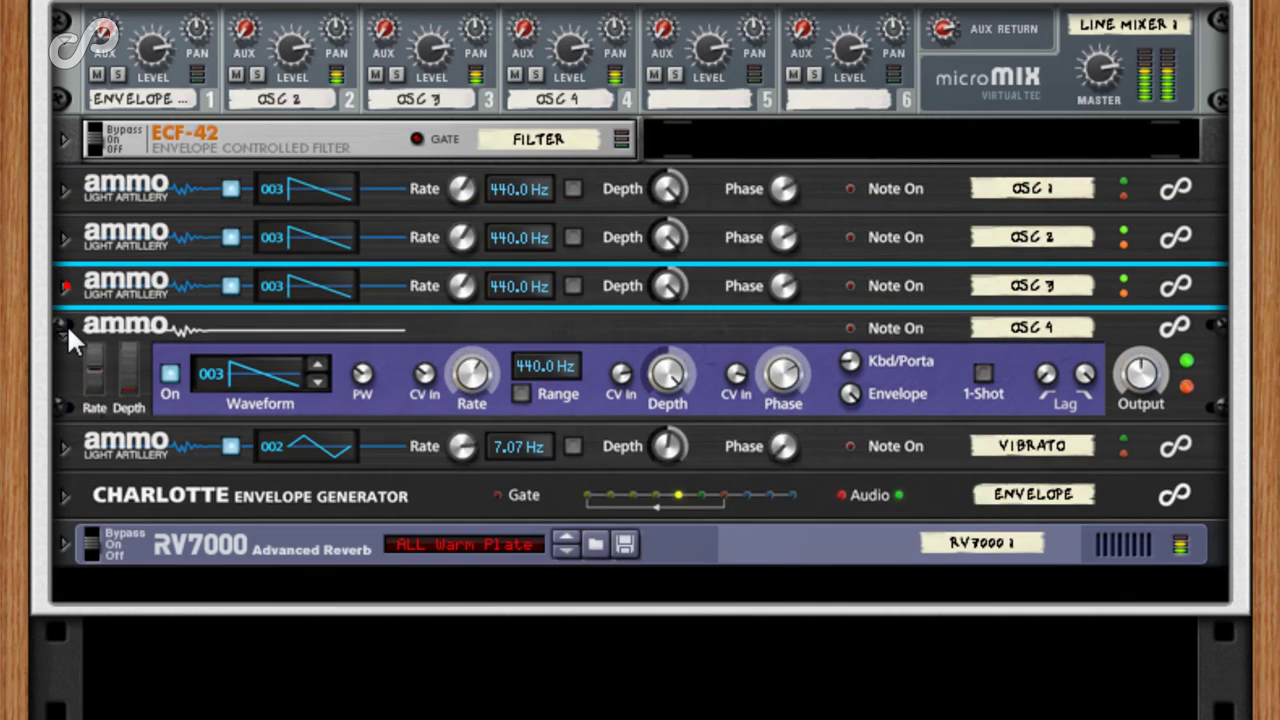
{"action": "left_click", "coordinate": [66, 333]}
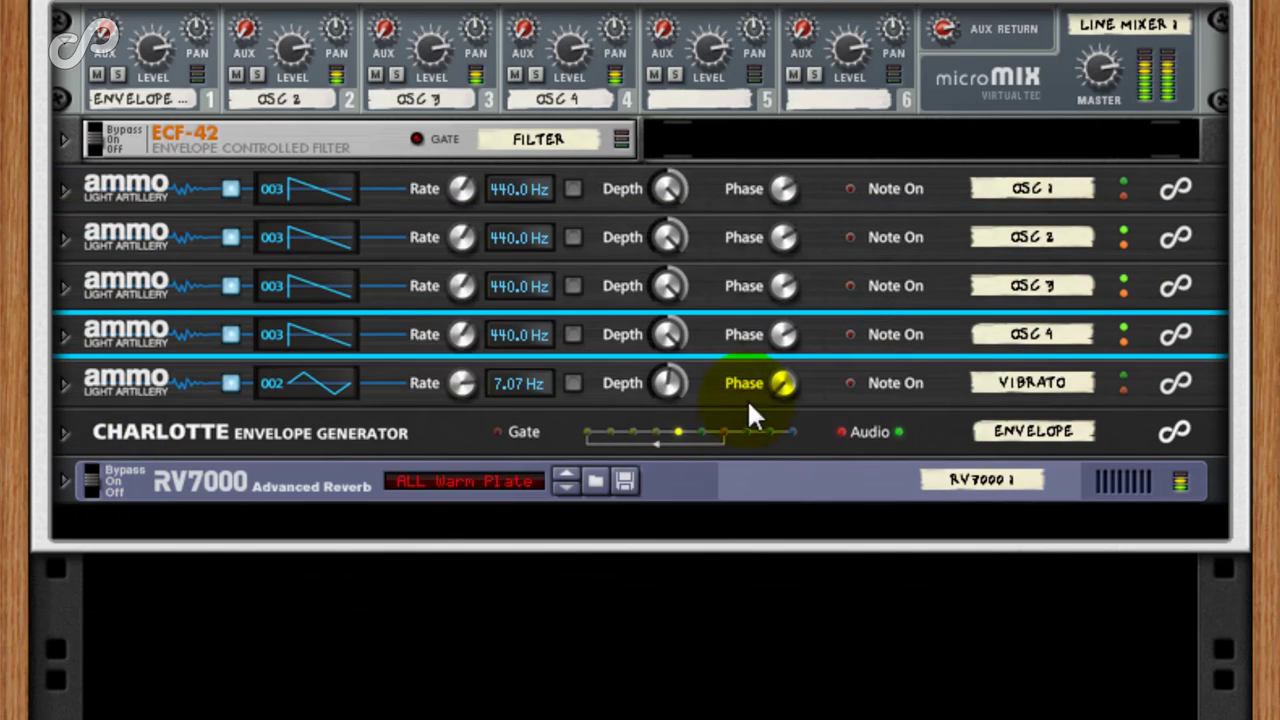
Try a stronger vibrato depth, and set the Vibrato device's depth to 0.04.
{"action": "left_click_drag", "start_coordinate": [666, 387], "coordinate": [674, 334]}
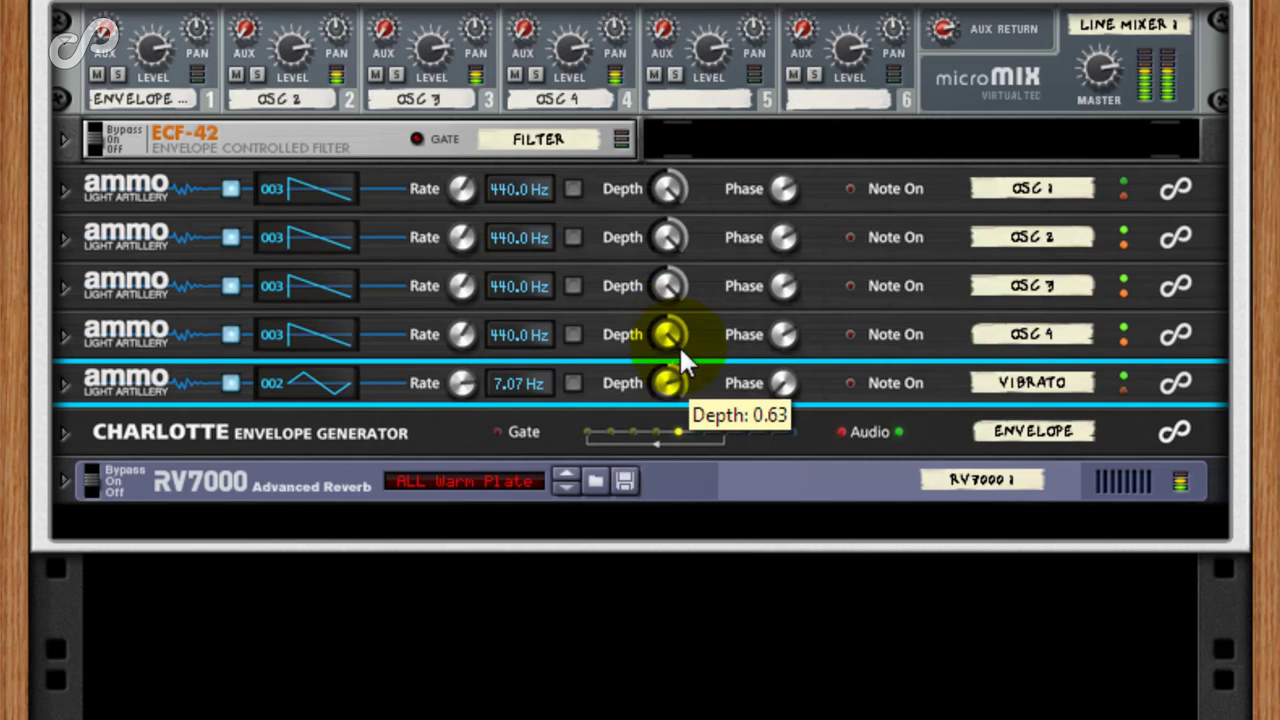
{"action": "left_click_drag", "start_coordinate": [685, 391], "coordinate": [686, 401]}
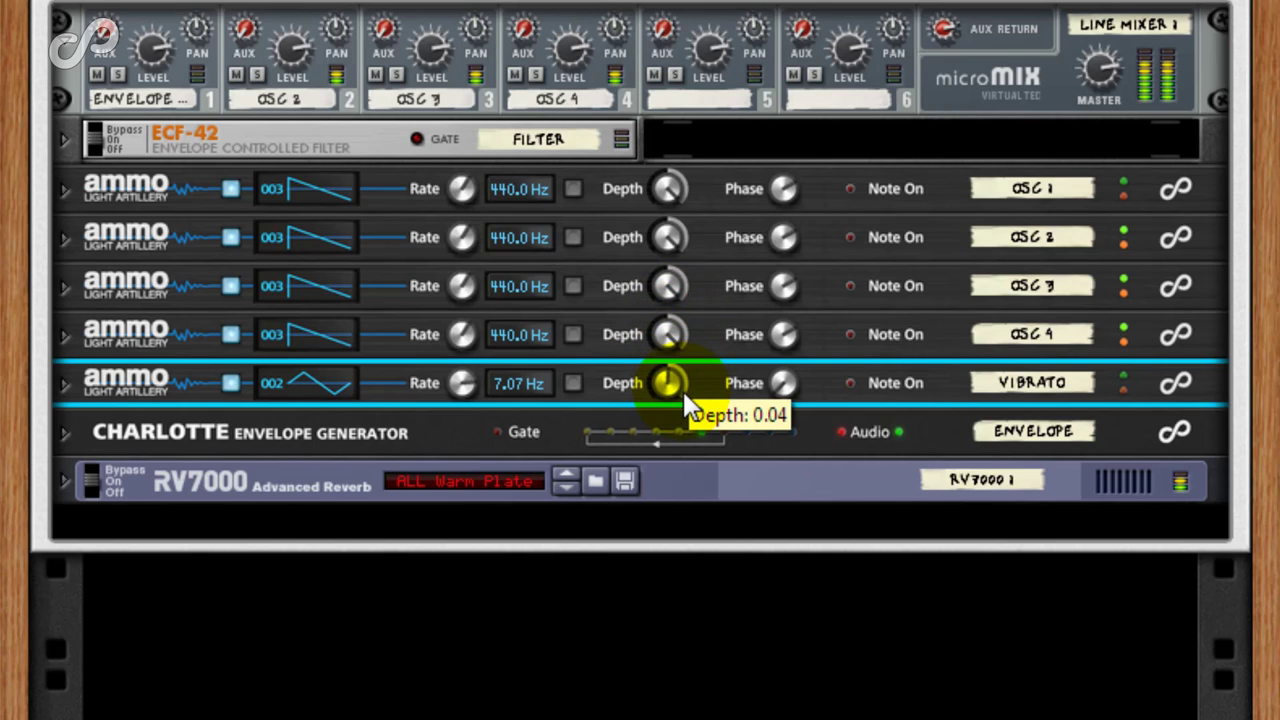
Expand the RV7000 and ECF-42 devices and connect the line mixer's stereo master output to the filter's inputs.
{"action": "left_click", "coordinate": [408, 646]}
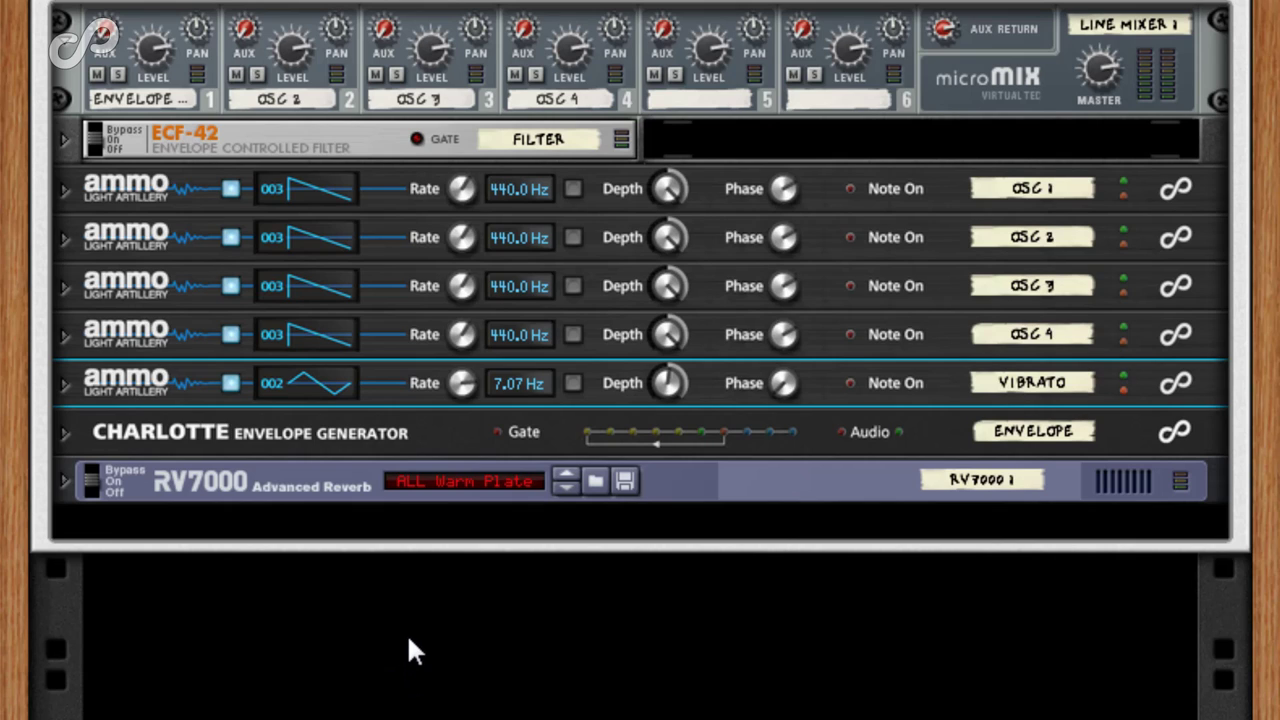
{"action": "left_click", "coordinate": [64, 479]}
{"action": "left_click", "coordinate": [63, 139]}
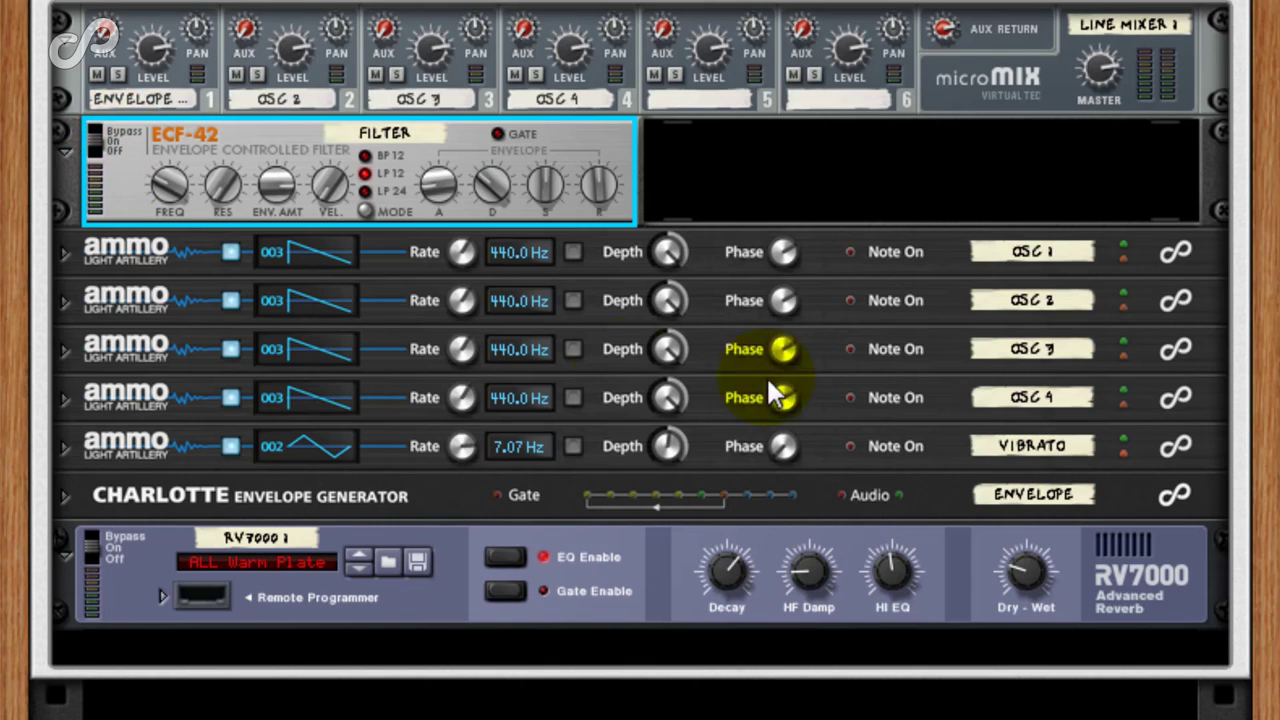
{"action": "key", "text": "Tab"}
{"action": "left_click_drag", "start_coordinate": [1109, 85], "coordinate": [1121, 171]}
{"action": "mouse_move", "coordinate": [417, 195]}
{"action": "left_mouse_down"}
{"action": "mouse_move", "coordinate": [507, 195]}
{"action": "mouse_move", "coordinate": [476, 194]}
{"action": "mouse_move", "coordinate": [1106, 92]}
{"action": "left_mouse_up"}
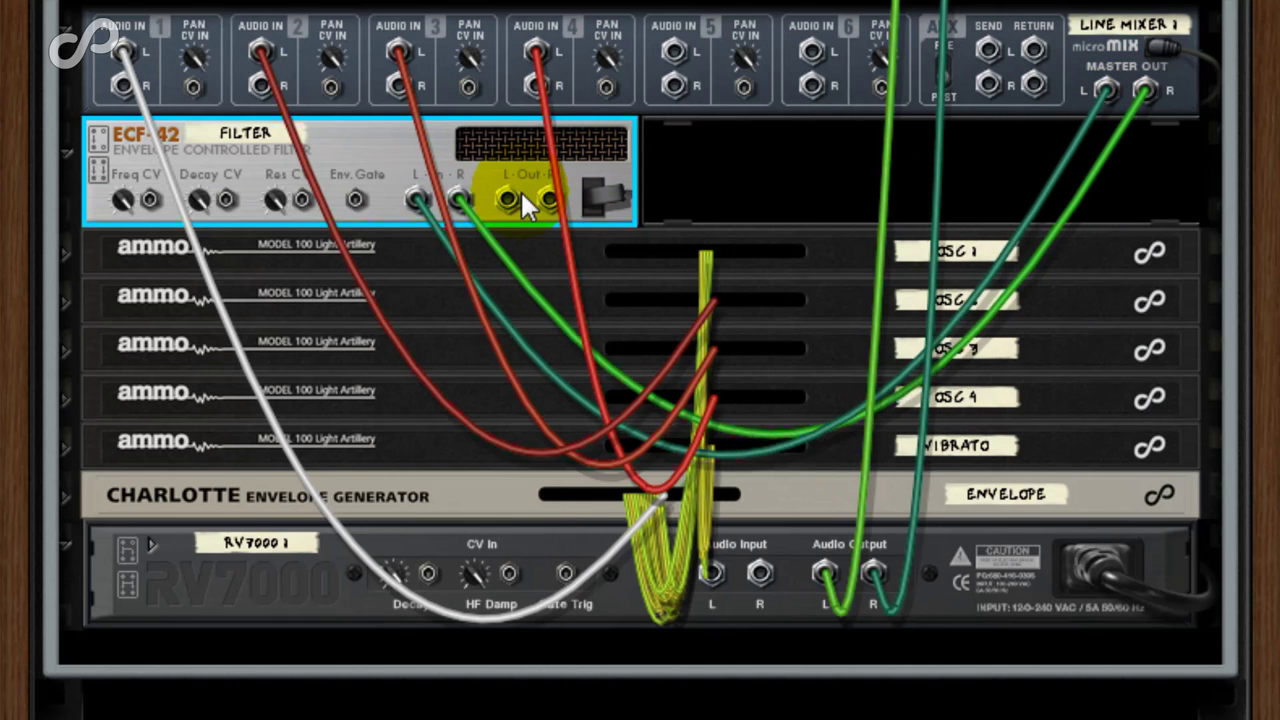
Connect the filter's stereo outputs to the RV7000's audio inputs, and collapse both devices.
{"action": "left_click_drag", "start_coordinate": [507, 199], "coordinate": [711, 573]}
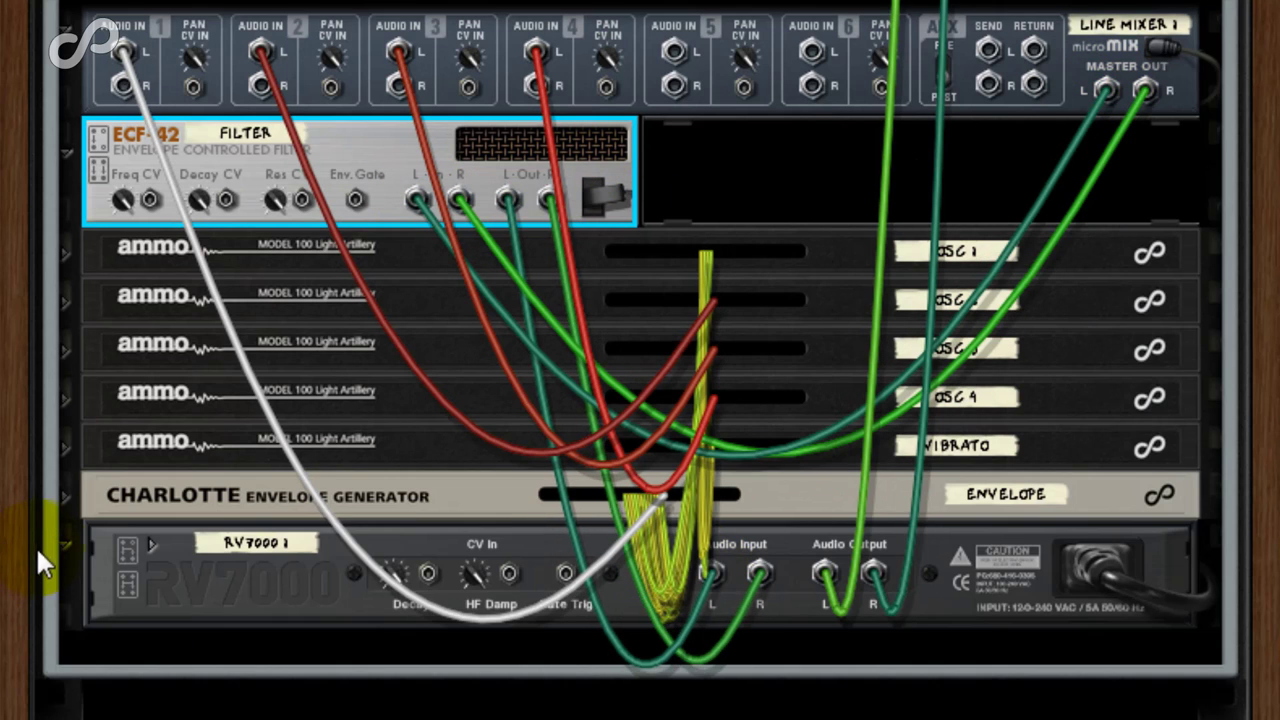
{"action": "left_click", "coordinate": [66, 543]}
{"action": "left_click", "coordinate": [67, 149]}
{"action": "key", "text": "Tab"}
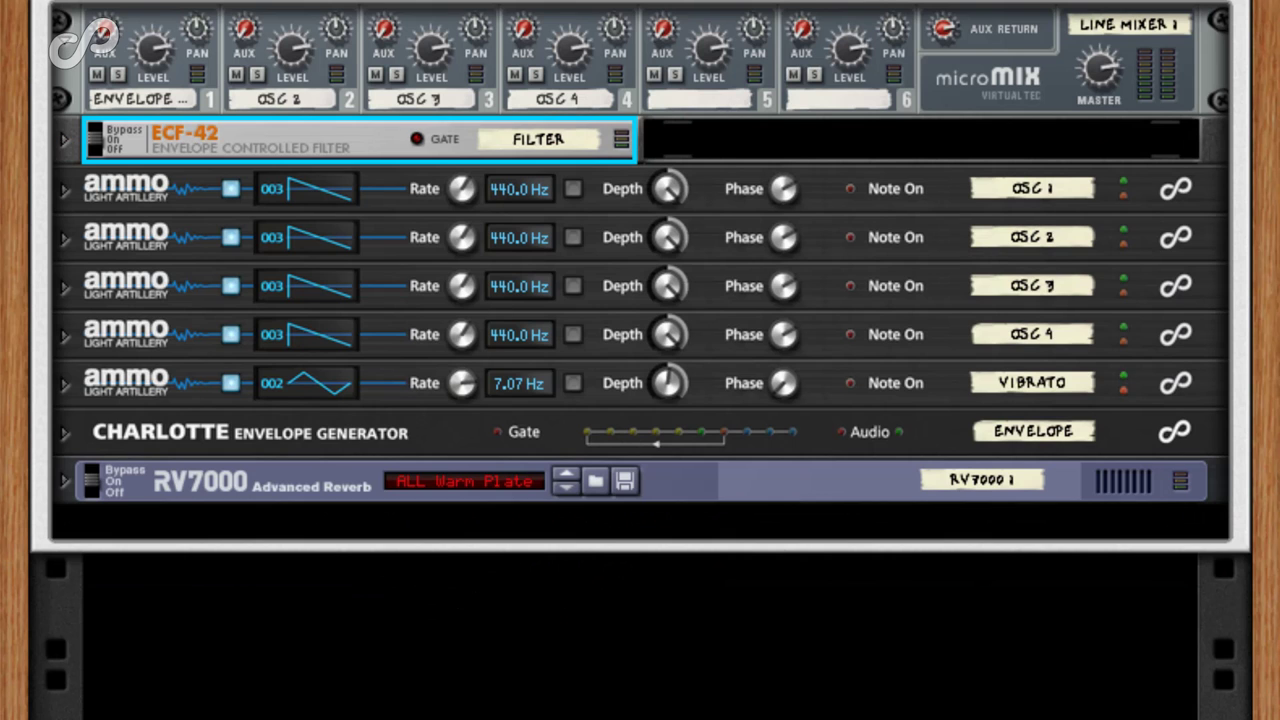
Set Osc 2, Osc 3 and Osc 4 to waveforms 074, 052 and 061, and switch all four oscillators' rates to semitones.
{"action": "key", "text": "space"}
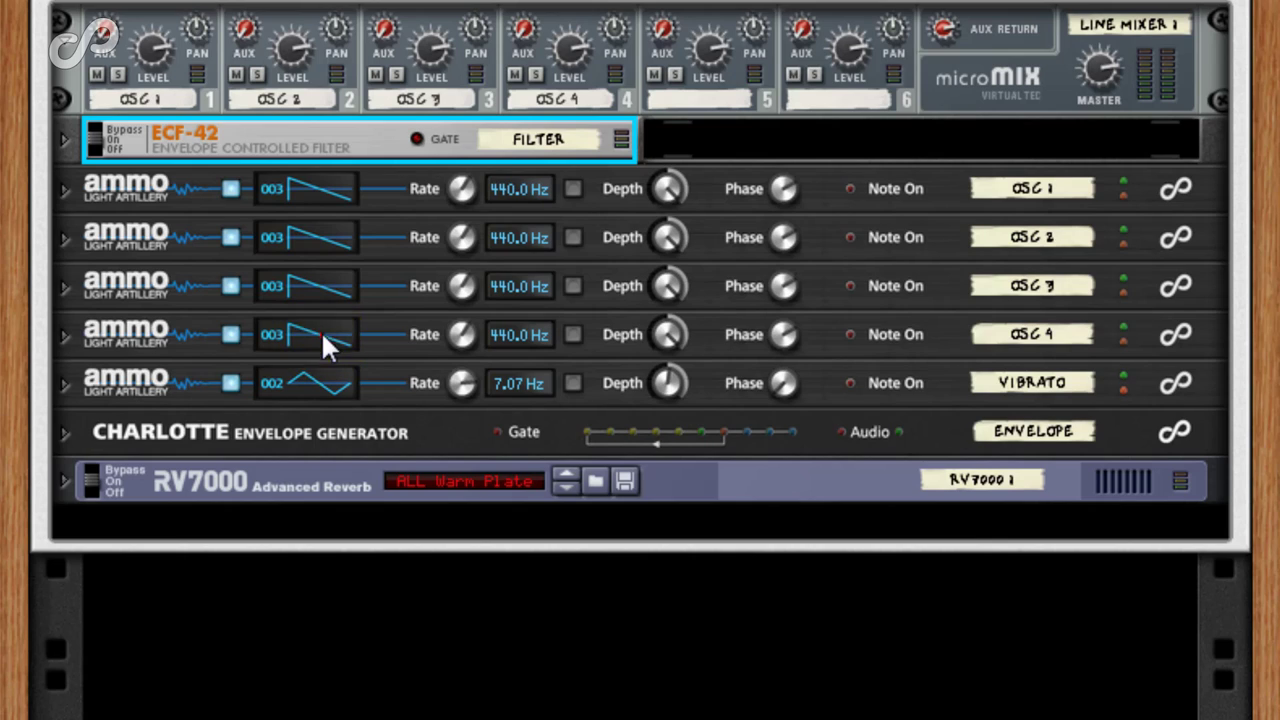
{"action": "left_click_drag", "start_coordinate": [321, 330], "coordinate": [326, 214]}
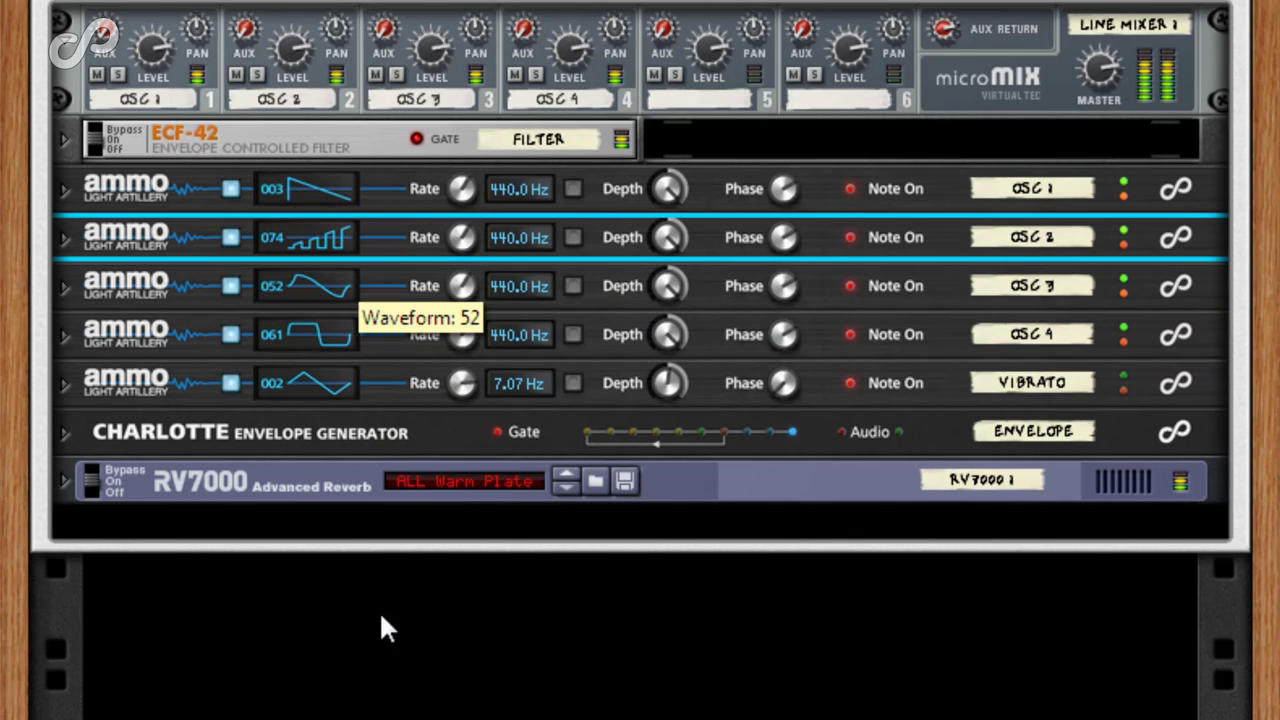
{"action": "left_click", "coordinate": [572, 189]}
{"action": "left_click", "coordinate": [572, 238]}
{"action": "left_click", "coordinate": [572, 286]}
{"action": "left_click", "coordinate": [572, 334]}
Tune Osc 4 to 12 semitones, and detune Osc 3 by 10 cents and Osc 2 by -9 cents.
{"action": "left_click_drag", "start_coordinate": [466, 334], "coordinate": [467, 304]}
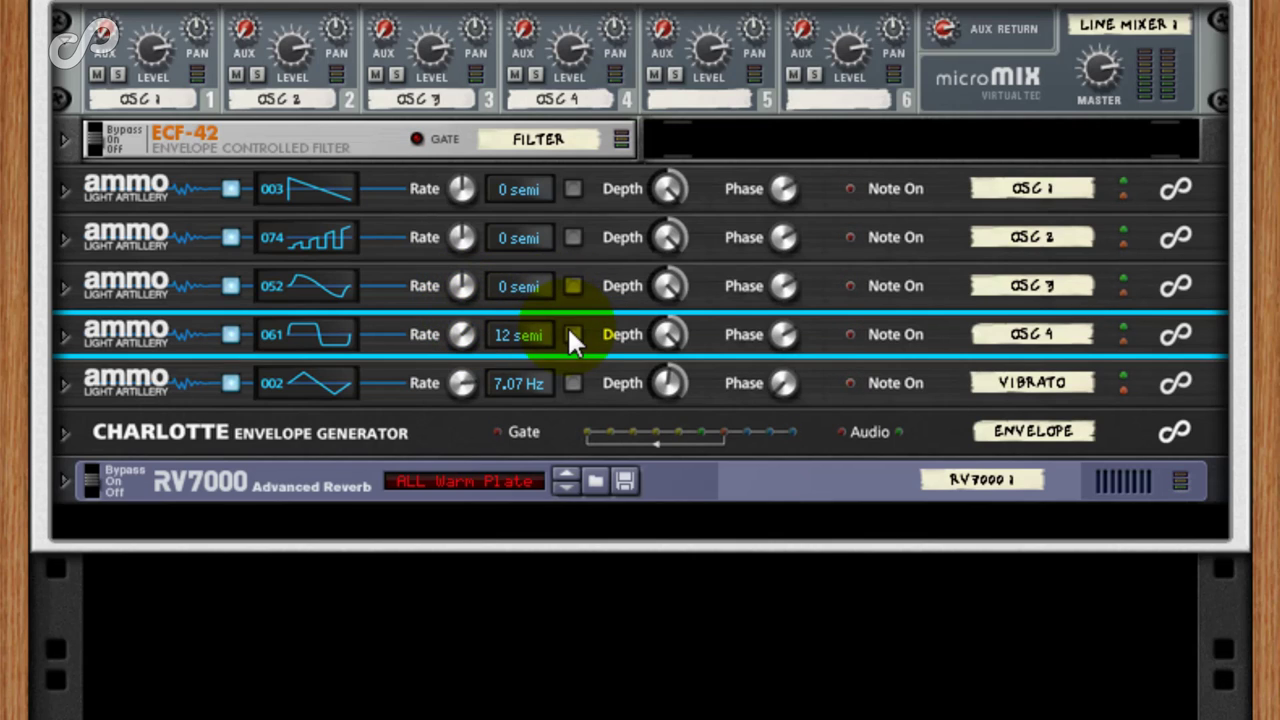
{"action": "left_click", "coordinate": [574, 282]}
{"action": "left_click", "coordinate": [572, 237]}
{"action": "mouse_move", "coordinate": [459, 233]}
{"action": "left_mouse_down"}
{"action": "mouse_move", "coordinate": [462, 275]}
{"action": "mouse_move", "coordinate": [464, 258]}
{"action": "left_mouse_up"}
{"action": "left_click_drag", "start_coordinate": [462, 234], "coordinate": [461, 240]}
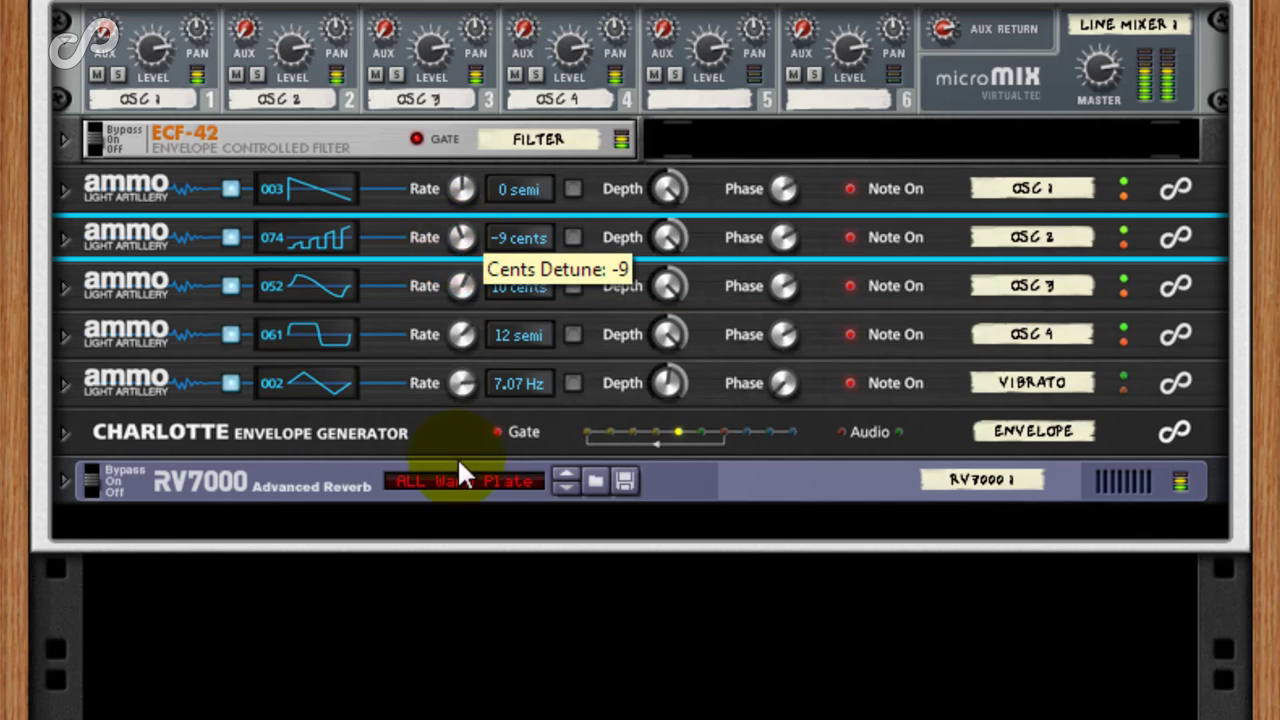
{"action": "key", "text": "space"}
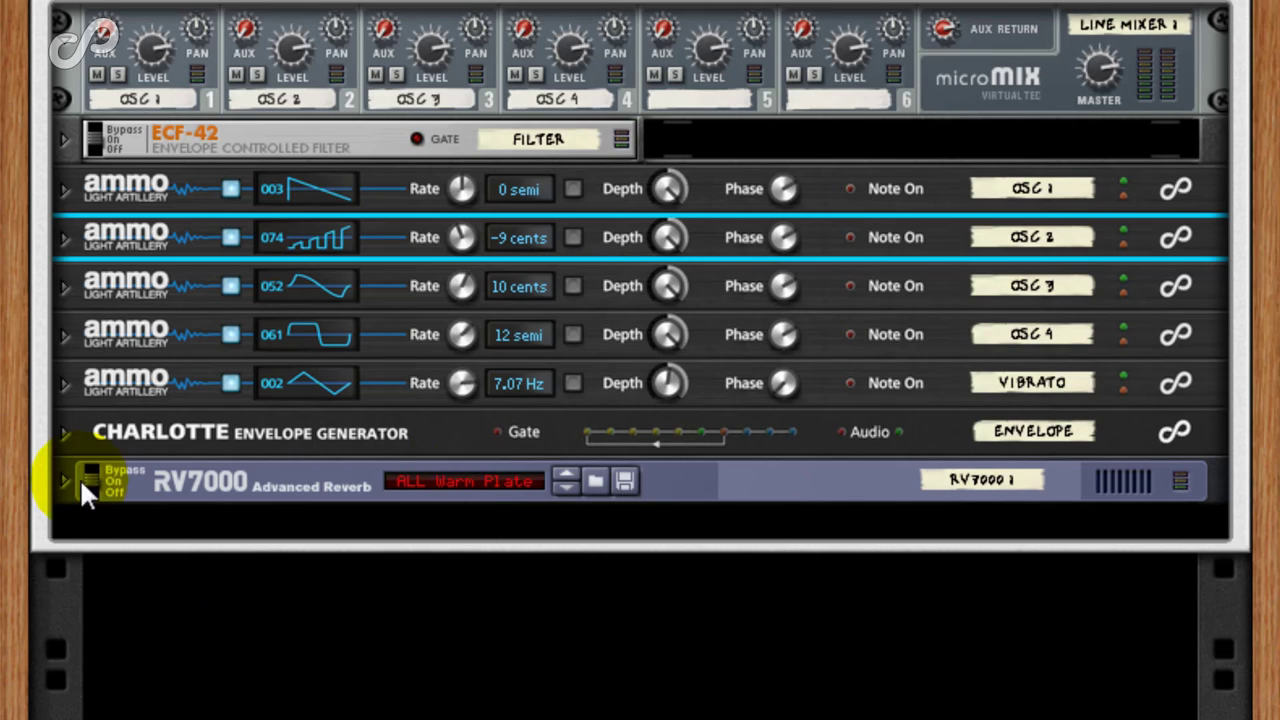
Expand the Charlotte envelope generator and adjust its voices and priority controls.
{"action": "left_click", "coordinate": [65, 432]}
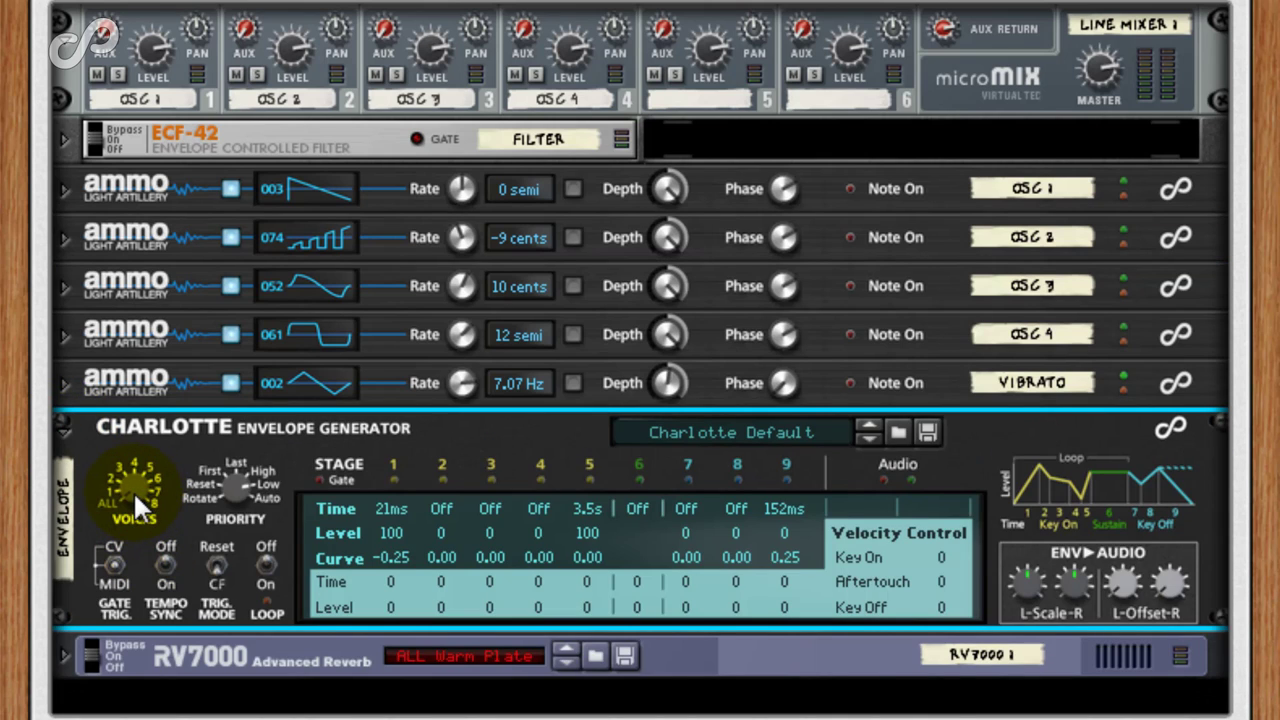
{"action": "left_click_drag", "start_coordinate": [132, 492], "coordinate": [147, 387]}
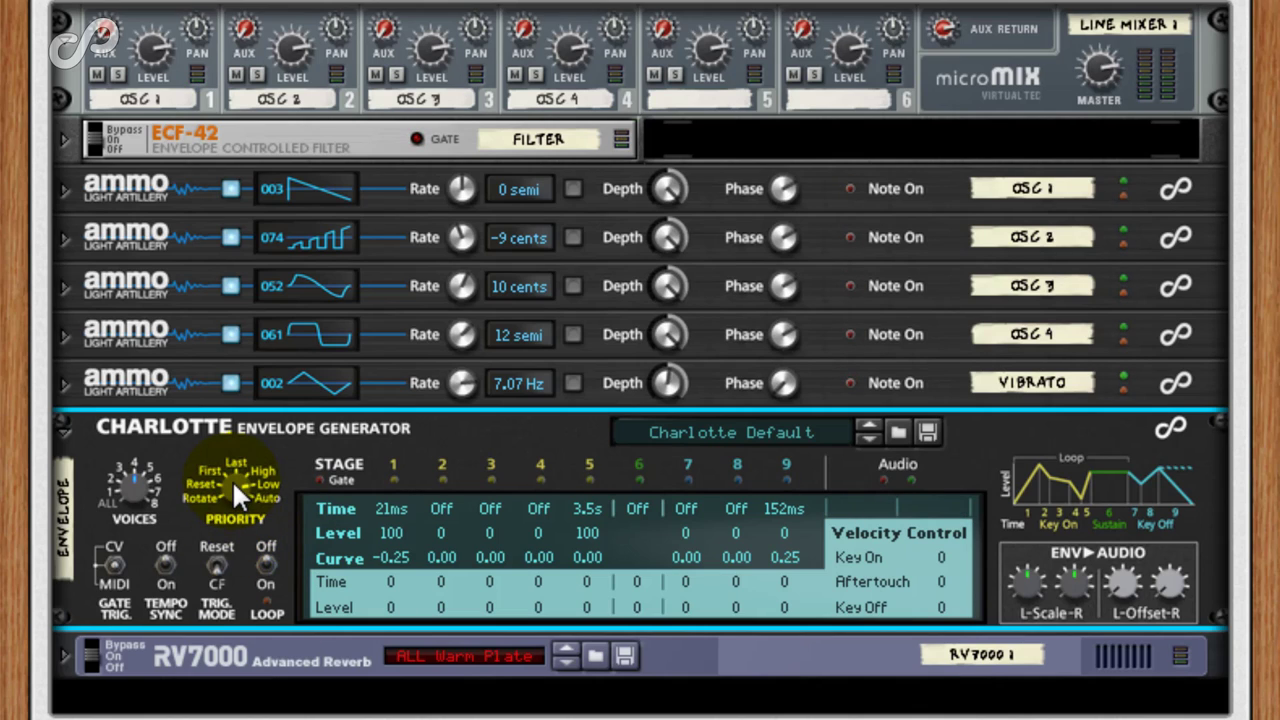
{"action": "left_click_drag", "start_coordinate": [232, 480], "coordinate": [232, 464]}
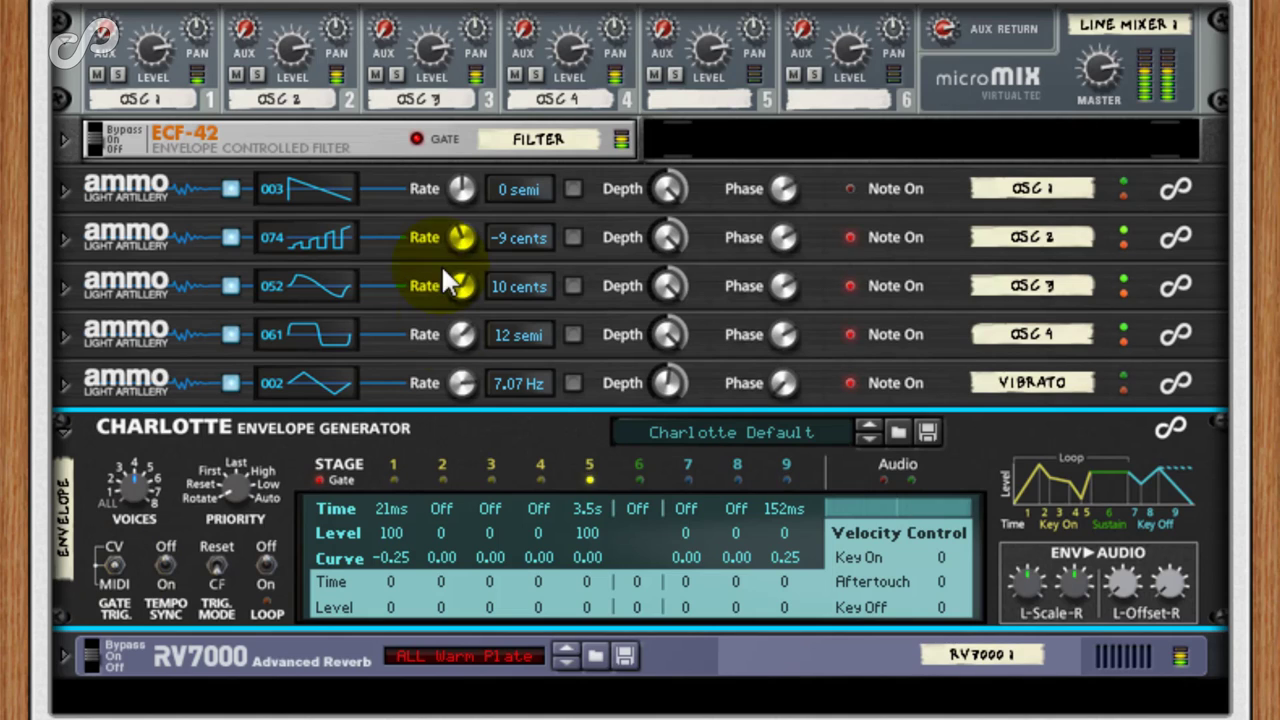
Try Osc 1 at -12 semitones, and reset Osc 1's rate to 0 semitones and Osc 2's to 0 cents.
{"action": "left_click_drag", "start_coordinate": [462, 188], "coordinate": [464, 219]}
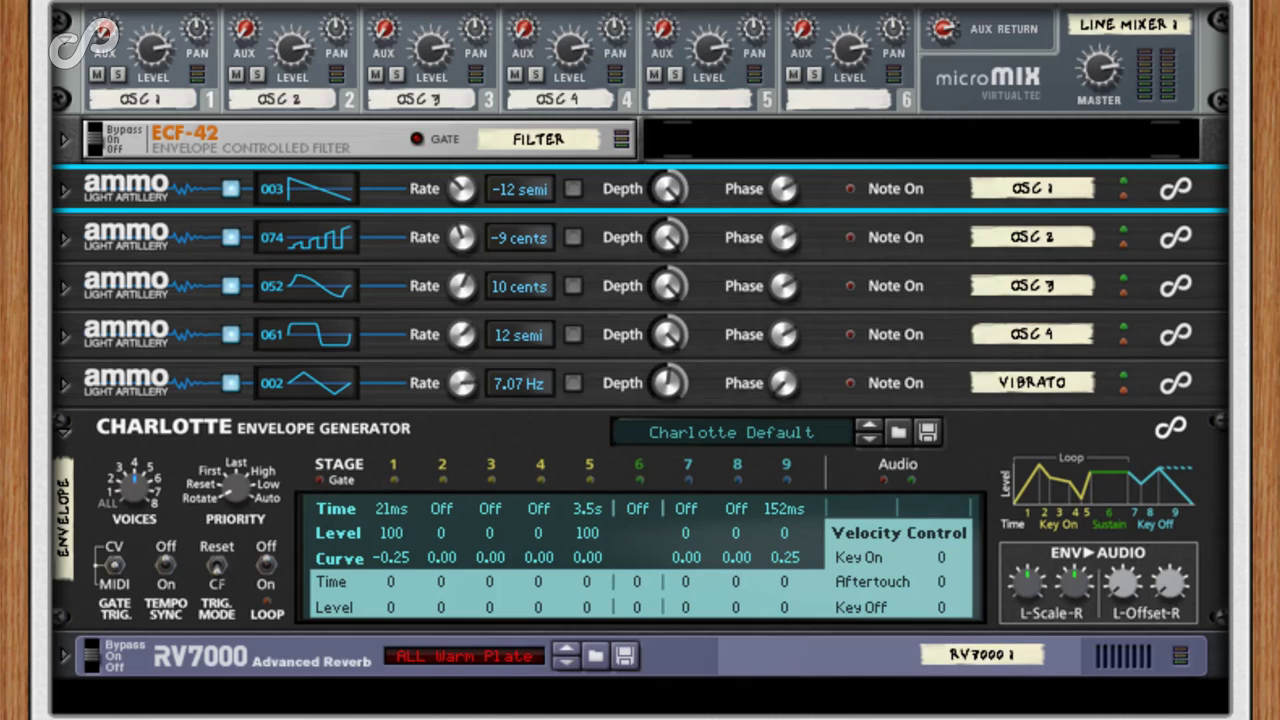
{"action": "left_click", "coordinate": [146, 481]}
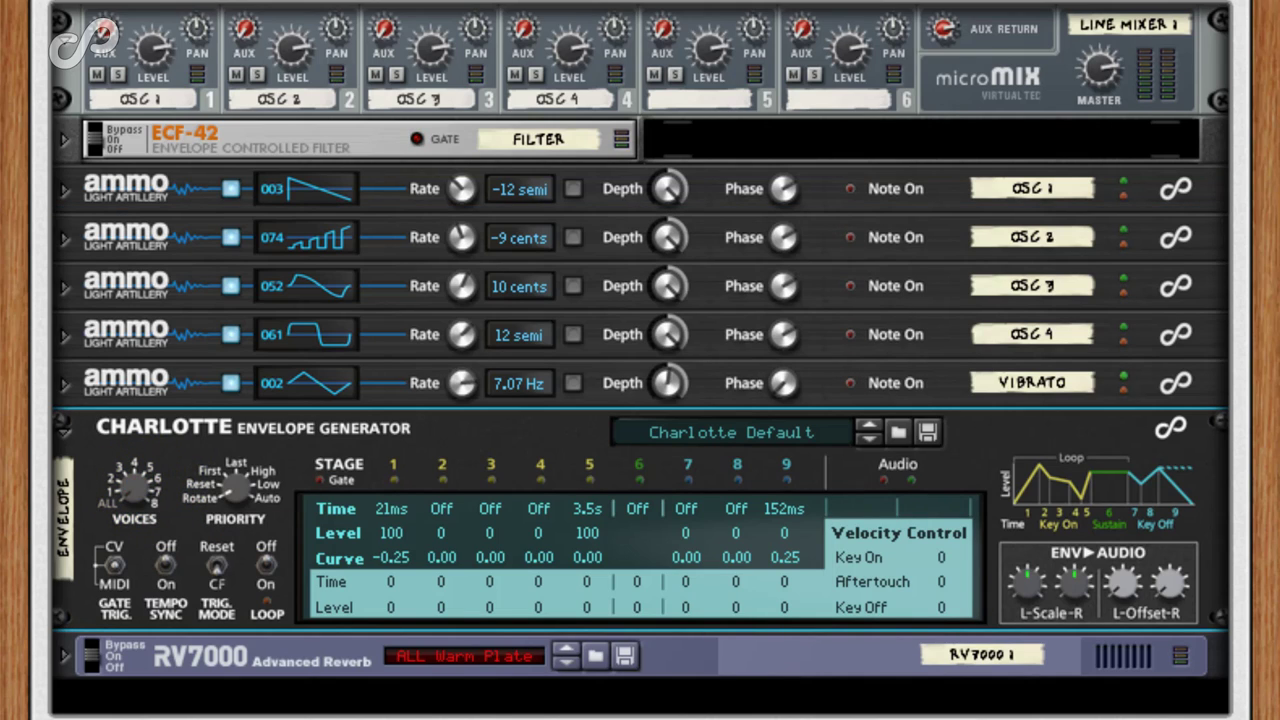
{"action": "left_click", "coordinate": [463, 237], "text": "ctrl"}
{"action": "left_click", "coordinate": [462, 186], "text": "ctrl"}
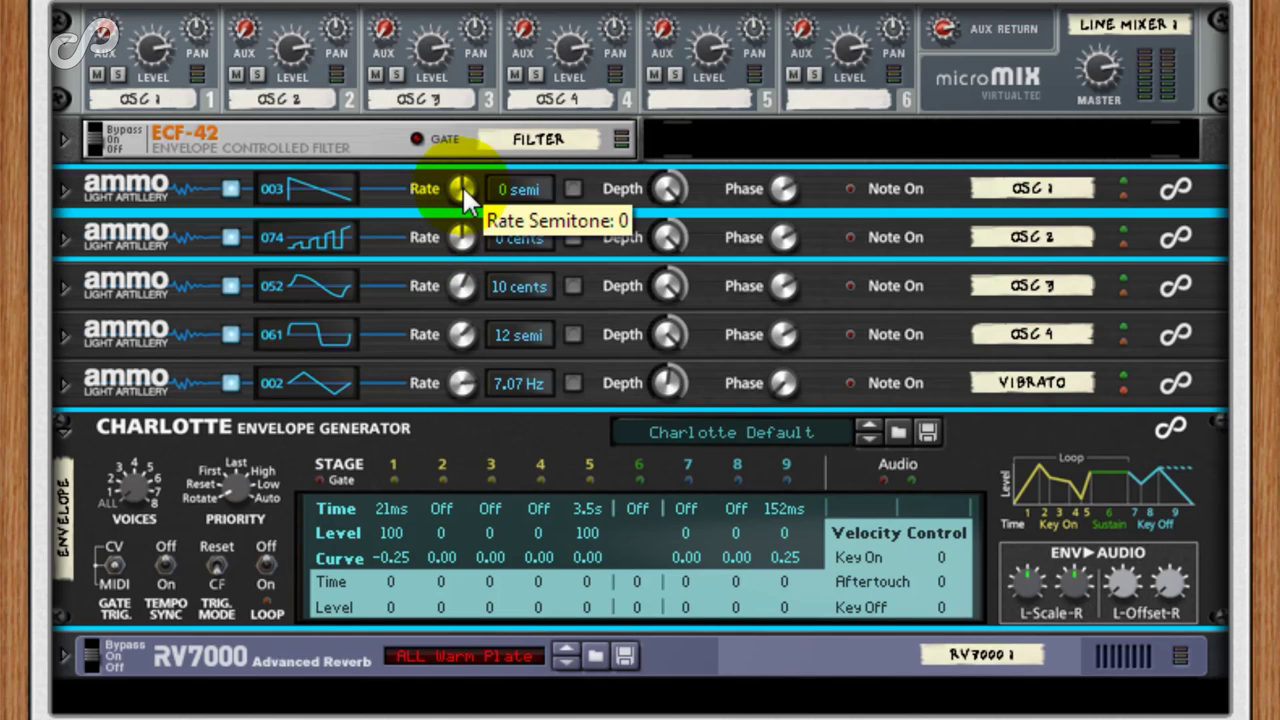
Expand the Osc 1 and Osc 2 devices and collapse the Charlotte envelope generator.
{"action": "left_click", "coordinate": [63, 237]}
{"action": "left_click", "coordinate": [66, 187]}
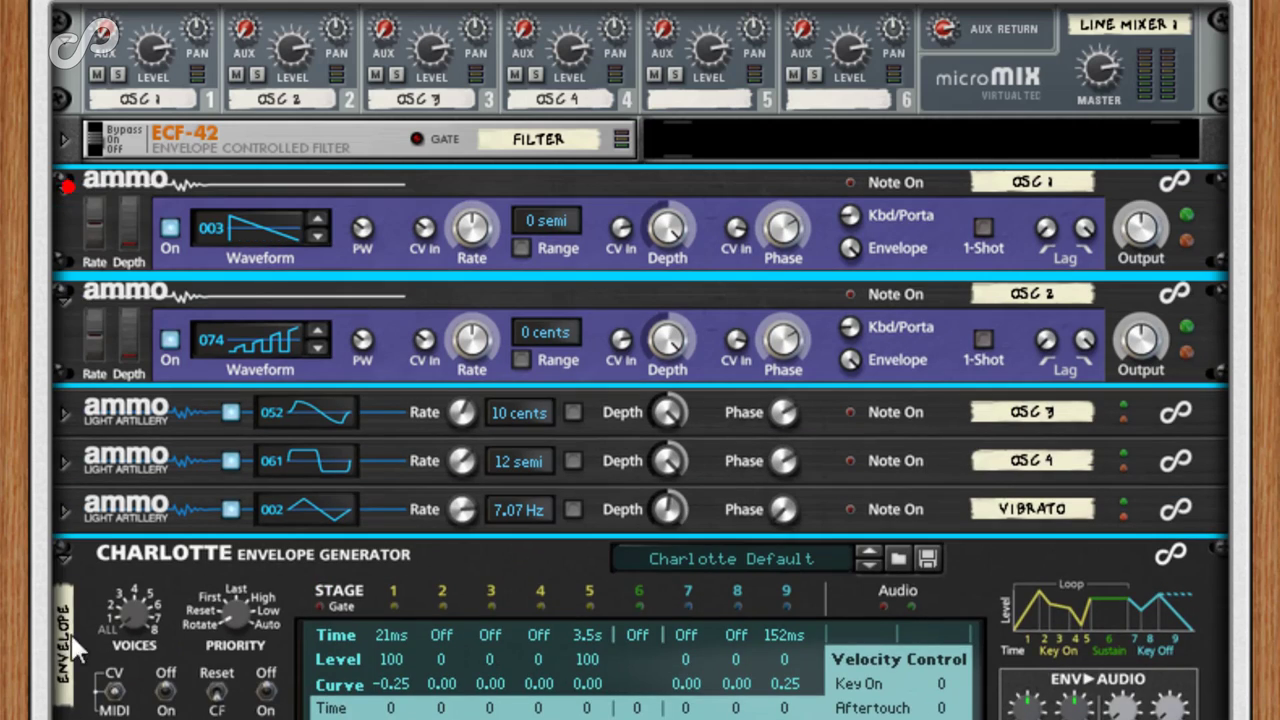
{"action": "left_click", "coordinate": [63, 552]}
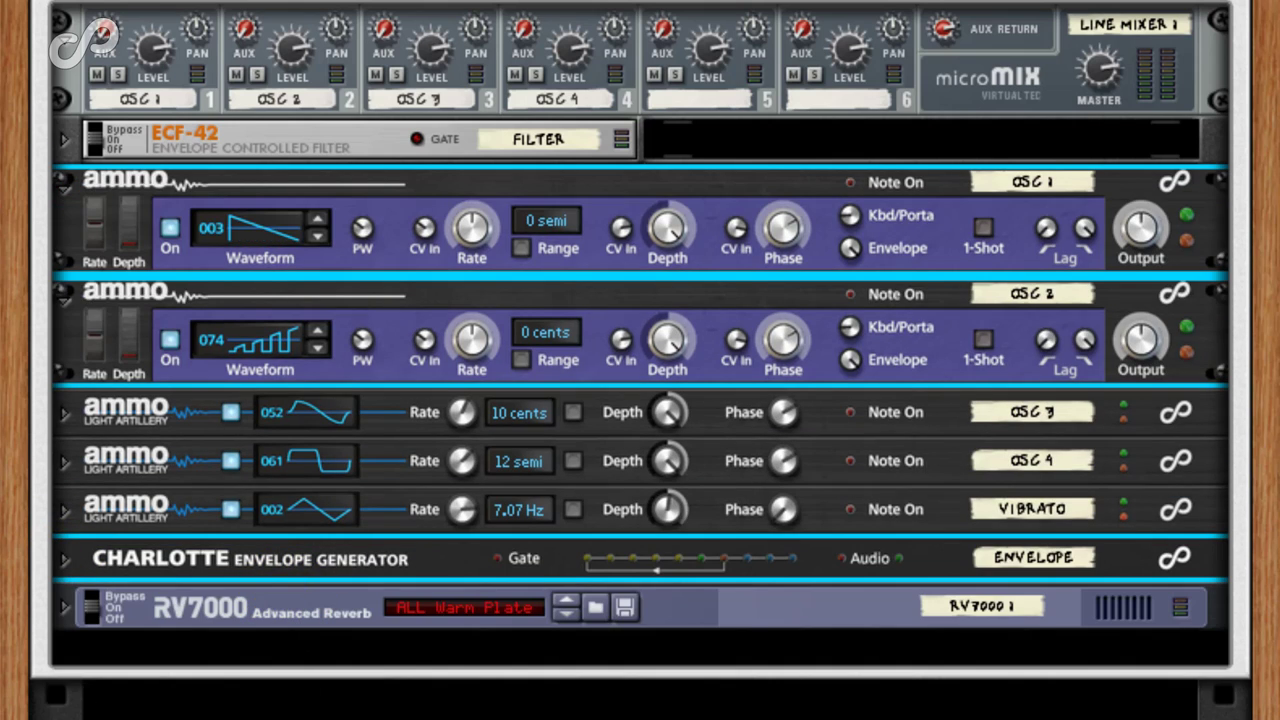
Hide the cables on the back of the rack and connect Osc 2's audio output 2 to Osc 1's Rate audio input.
{"action": "key", "text": "Tab"}
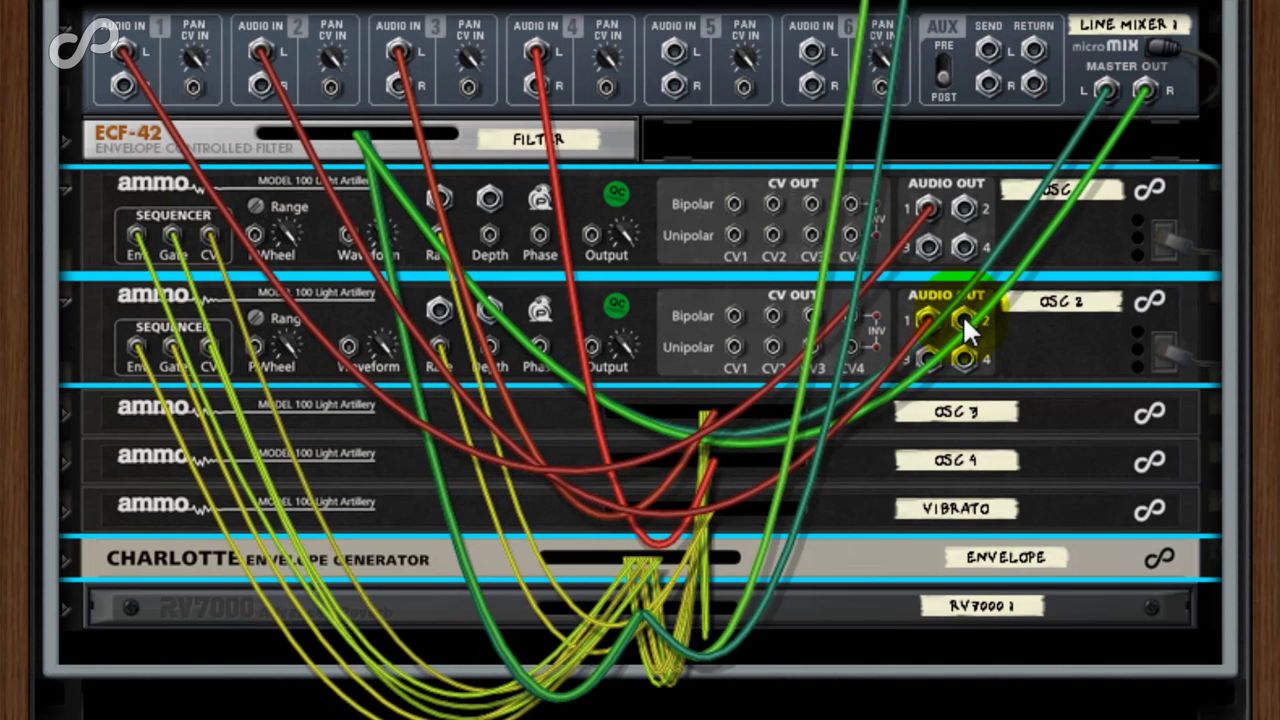
{"action": "key", "text": "k"}
{"action": "left_click_drag", "start_coordinate": [962, 314], "coordinate": [440, 205]}
{"action": "key", "text": "Tab"}
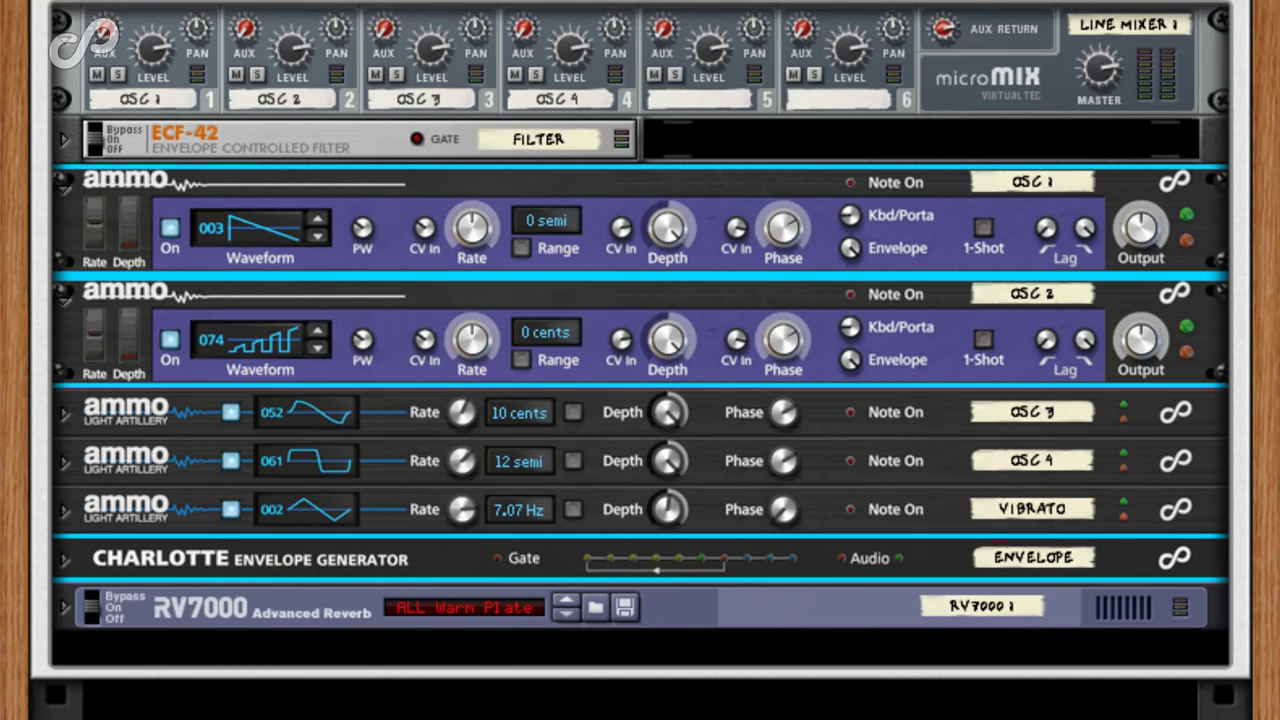
Solo mixer channel 1 and audition the frequency modulation while varying Osc 1's Rate CV amount and Osc 2's keyboard setting.
{"action": "left_click", "coordinate": [117, 74]}
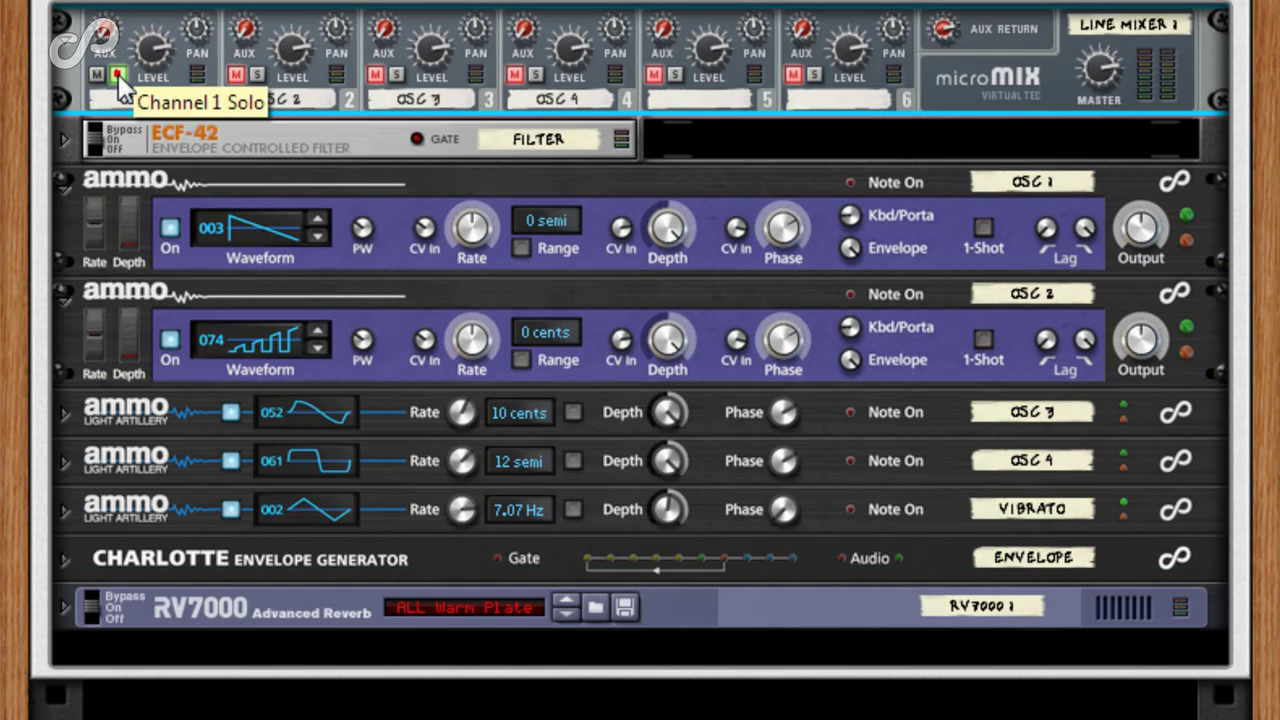
{"action": "left_click_drag", "start_coordinate": [421, 231], "coordinate": [481, 66]}
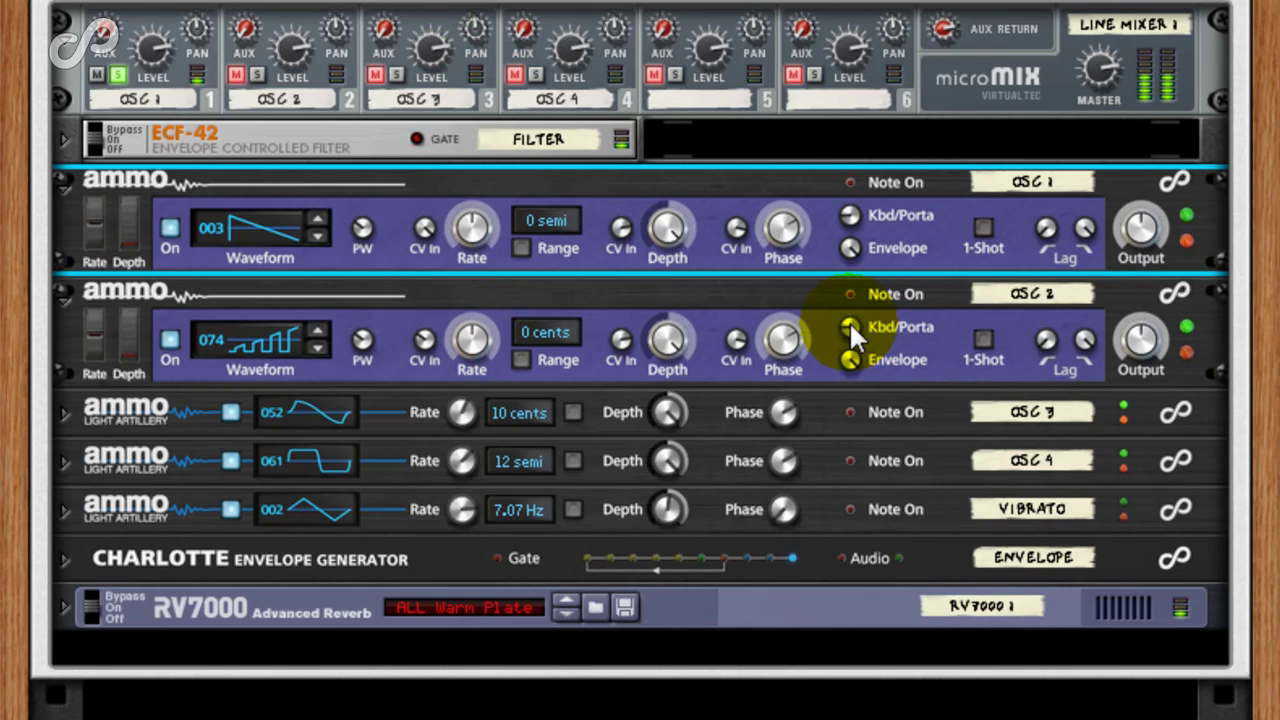
{"action": "mouse_move", "coordinate": [853, 323]}
{"action": "left_mouse_down"}
{"action": "mouse_move", "coordinate": [873, 395]}
{"action": "mouse_move", "coordinate": [846, 250]}
{"action": "mouse_move", "coordinate": [838, 321]}
{"action": "left_mouse_up"}
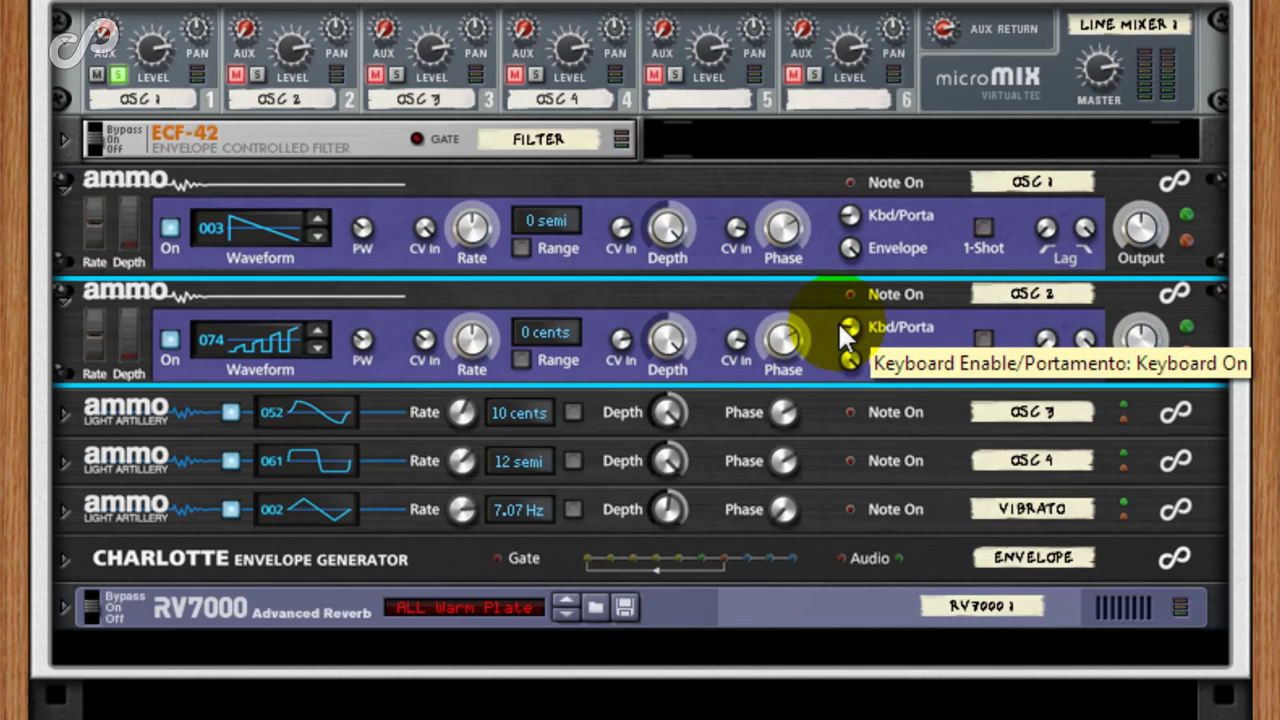
{"action": "left_click_drag", "start_coordinate": [838, 321], "coordinate": [838, 321]}
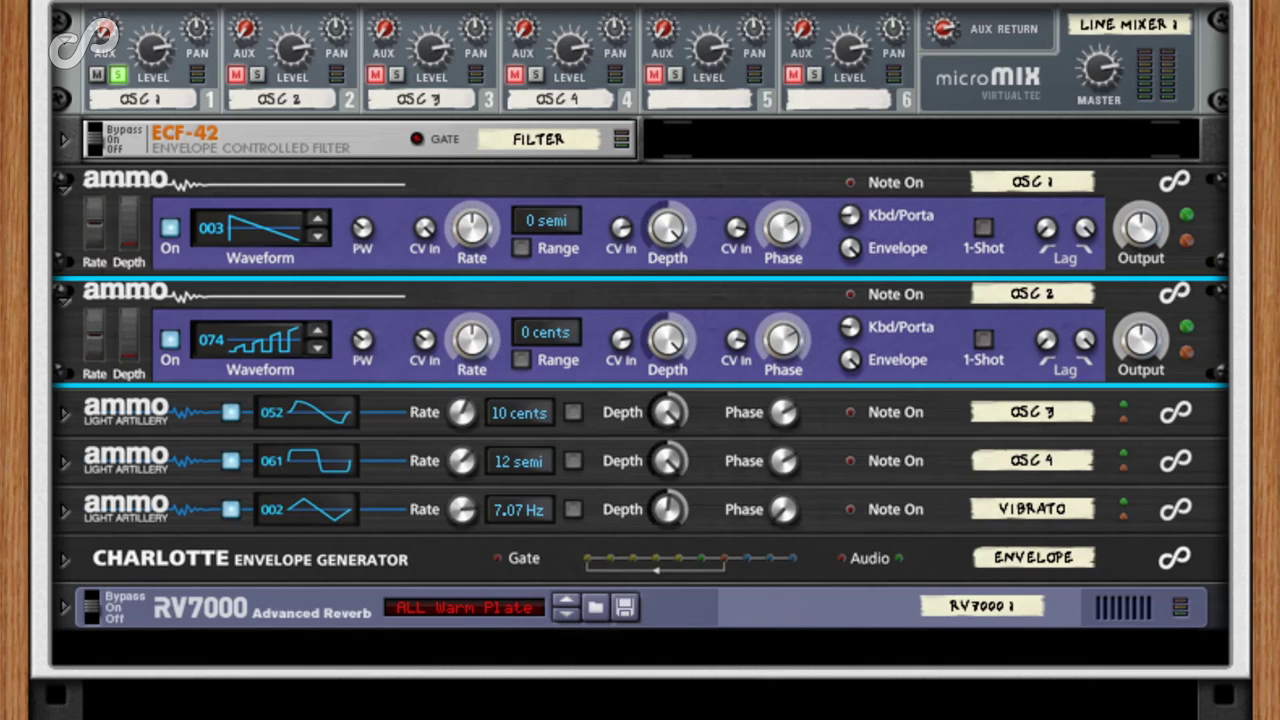
Reroute Osc 2's audio output 2 to Osc 1's Depth audio input, and audition different Depth CV amounts on Osc 1.
{"action": "key", "text": "Tab"}
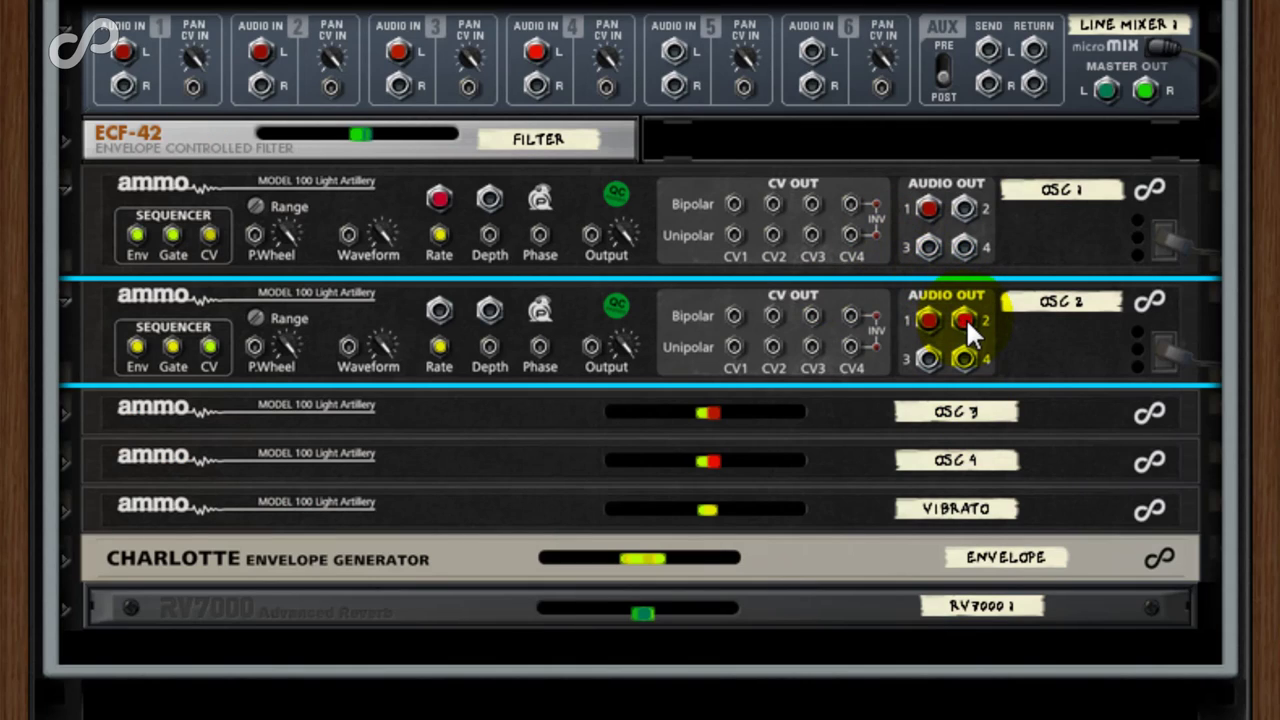
{"action": "left_click_drag", "start_coordinate": [965, 317], "coordinate": [491, 201]}
{"action": "key", "text": "Tab"}
{"action": "left_click_drag", "start_coordinate": [623, 165], "coordinate": [622, 134]}
{"action": "left_click_drag", "start_coordinate": [622, 228], "coordinate": [624, 147]}
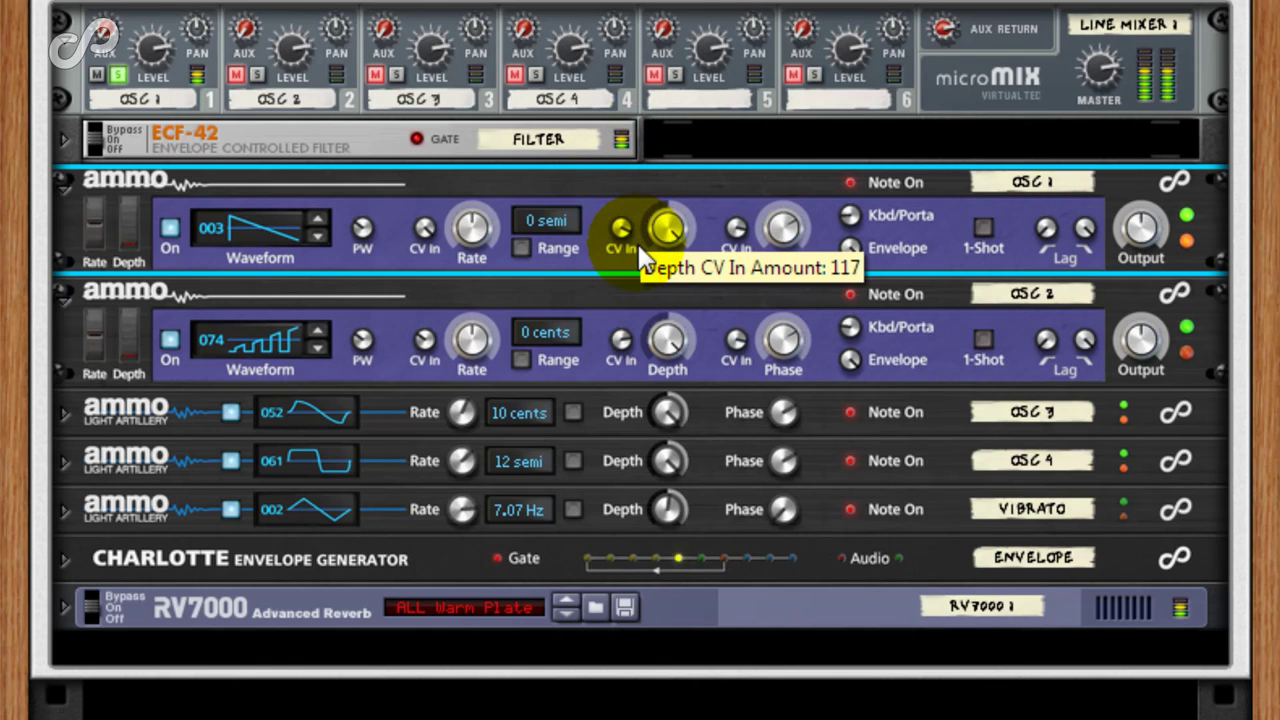
{"action": "left_click_drag", "start_coordinate": [640, 250], "coordinate": [215, 523]}
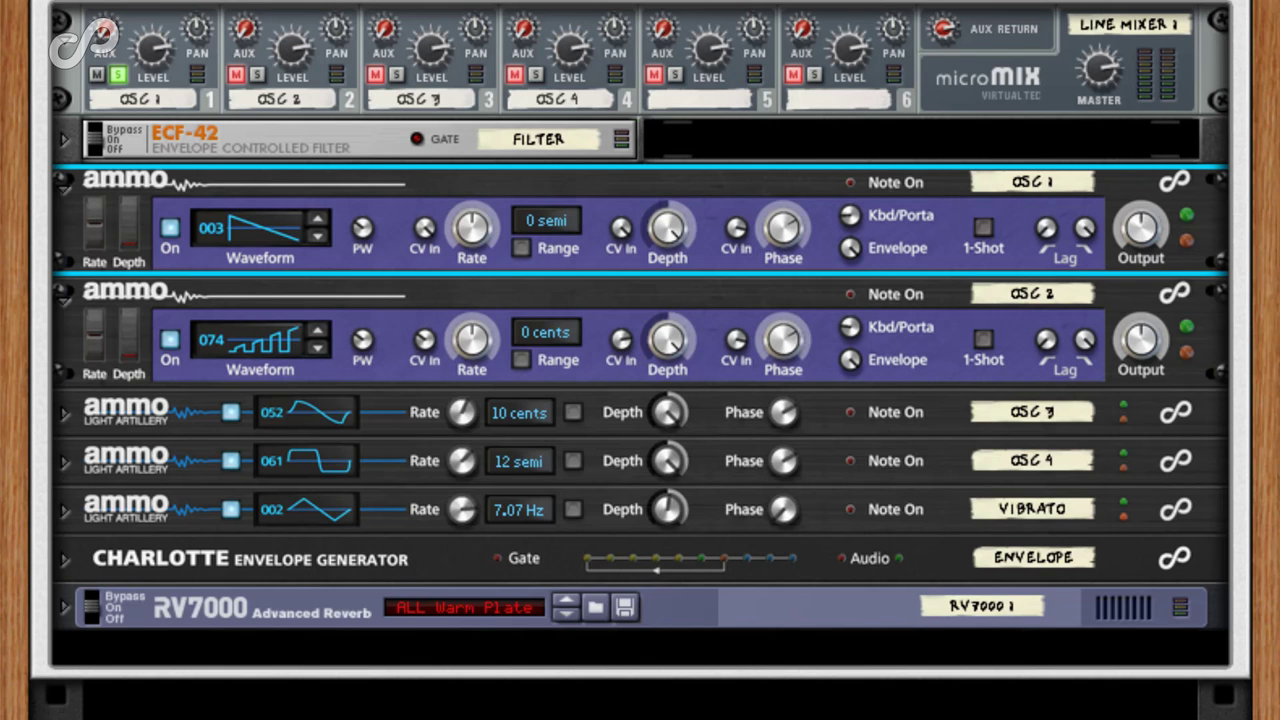
Connect Osc 1's audio output 2 to Osc 2's Rate audio input for cross-modulation.
{"action": "key", "text": "Tab"}
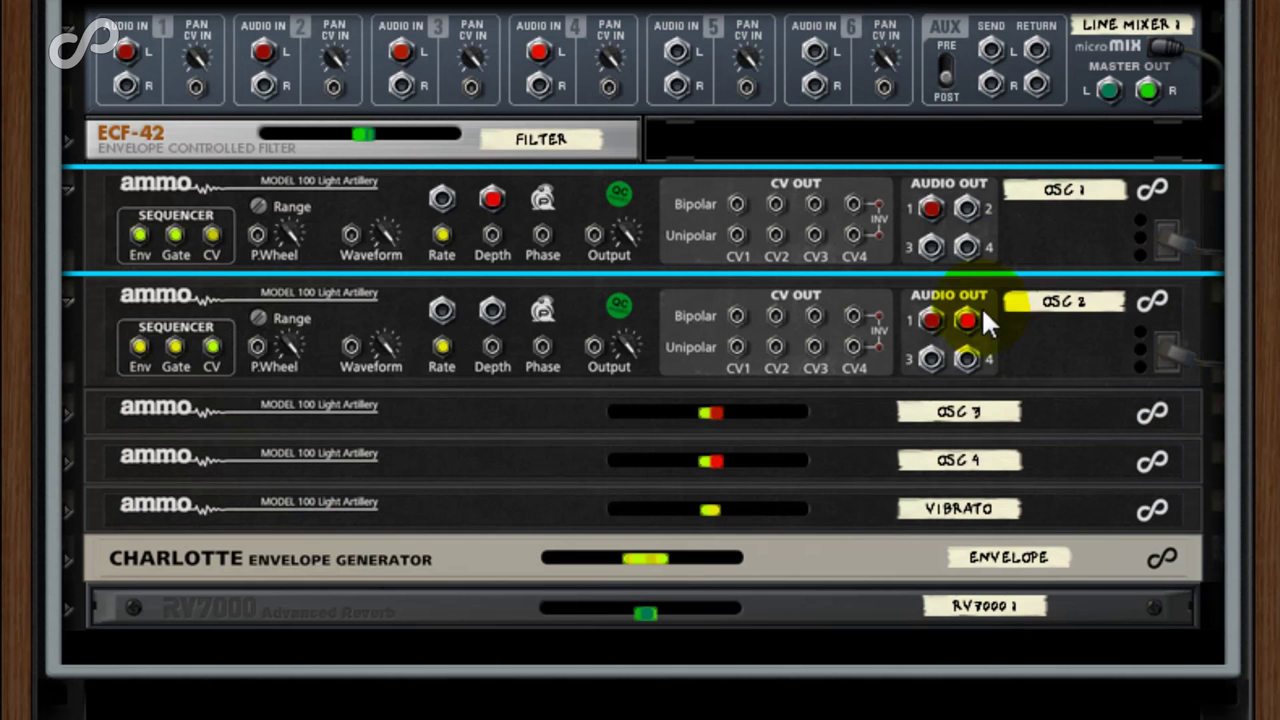
{"action": "left_click_drag", "start_coordinate": [967, 203], "coordinate": [962, 249]}
{"action": "left_click_drag", "start_coordinate": [654, 313], "coordinate": [443, 311]}
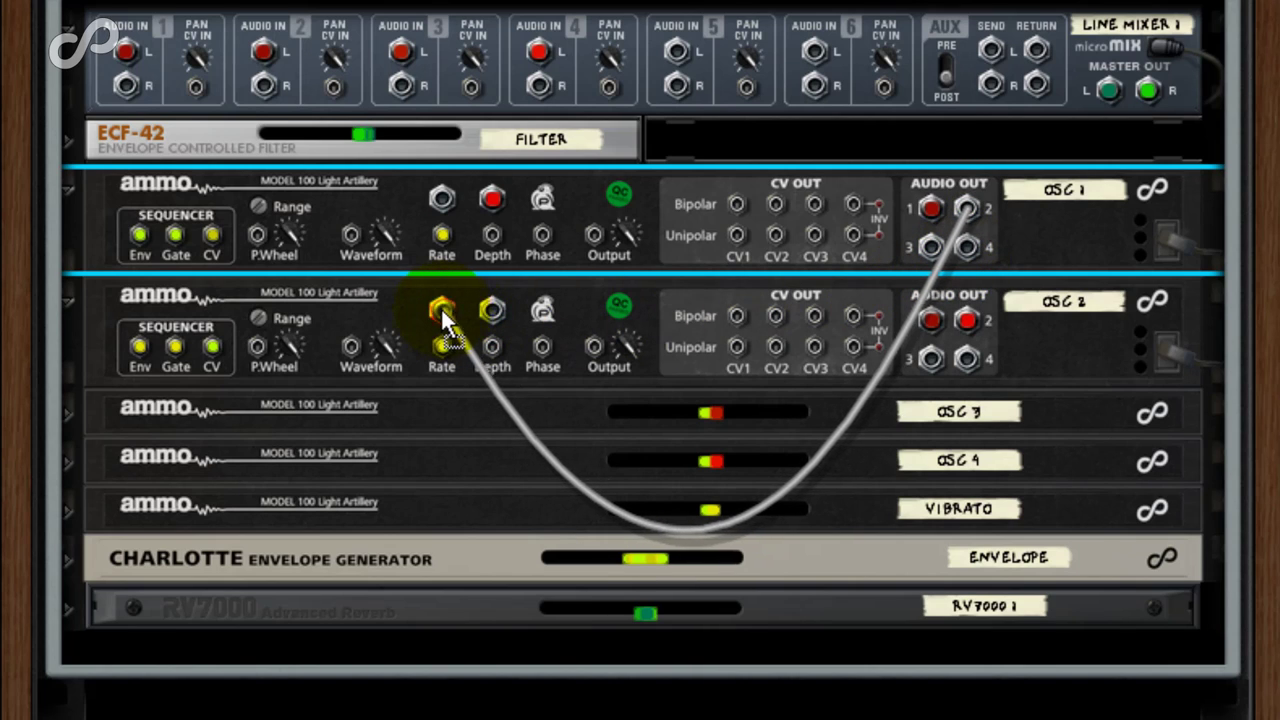
{"action": "key", "text": "l"}
{"action": "key", "text": "Tab"}
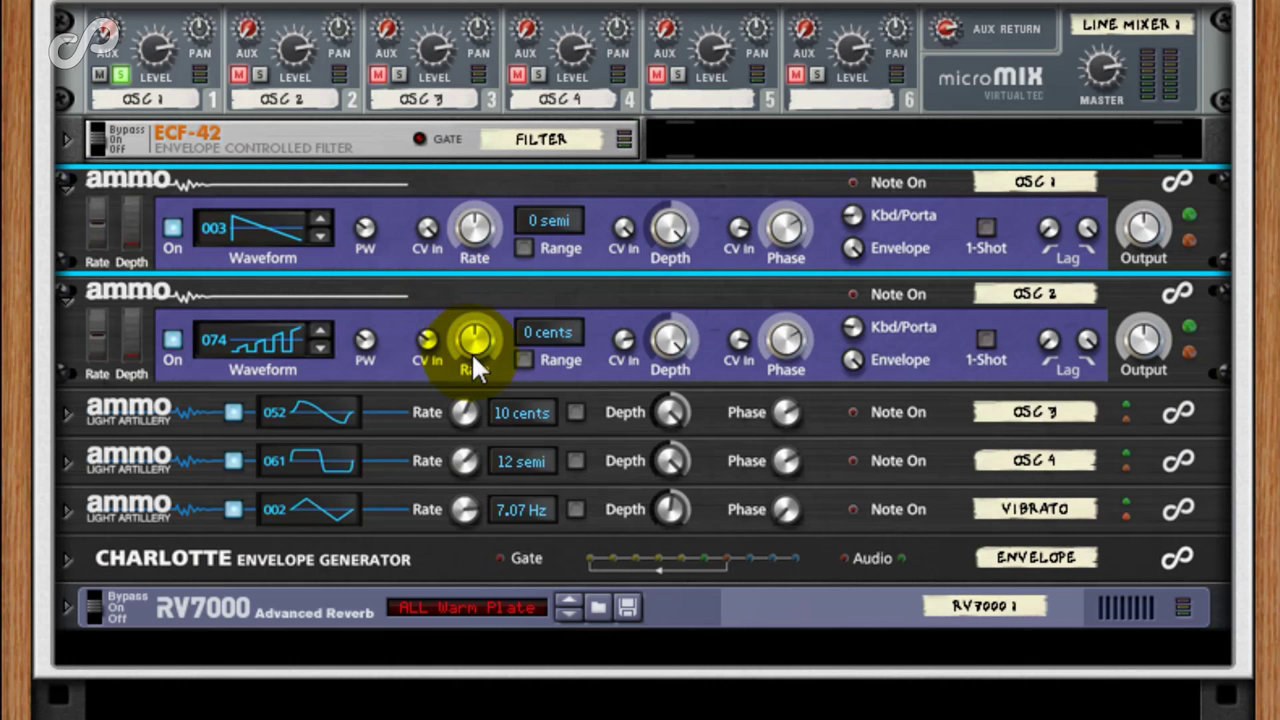
Audition different Rate CV amounts on Osc 2, and turn off the solo on mixer channel 1.
{"action": "left_click", "coordinate": [620, 336]}
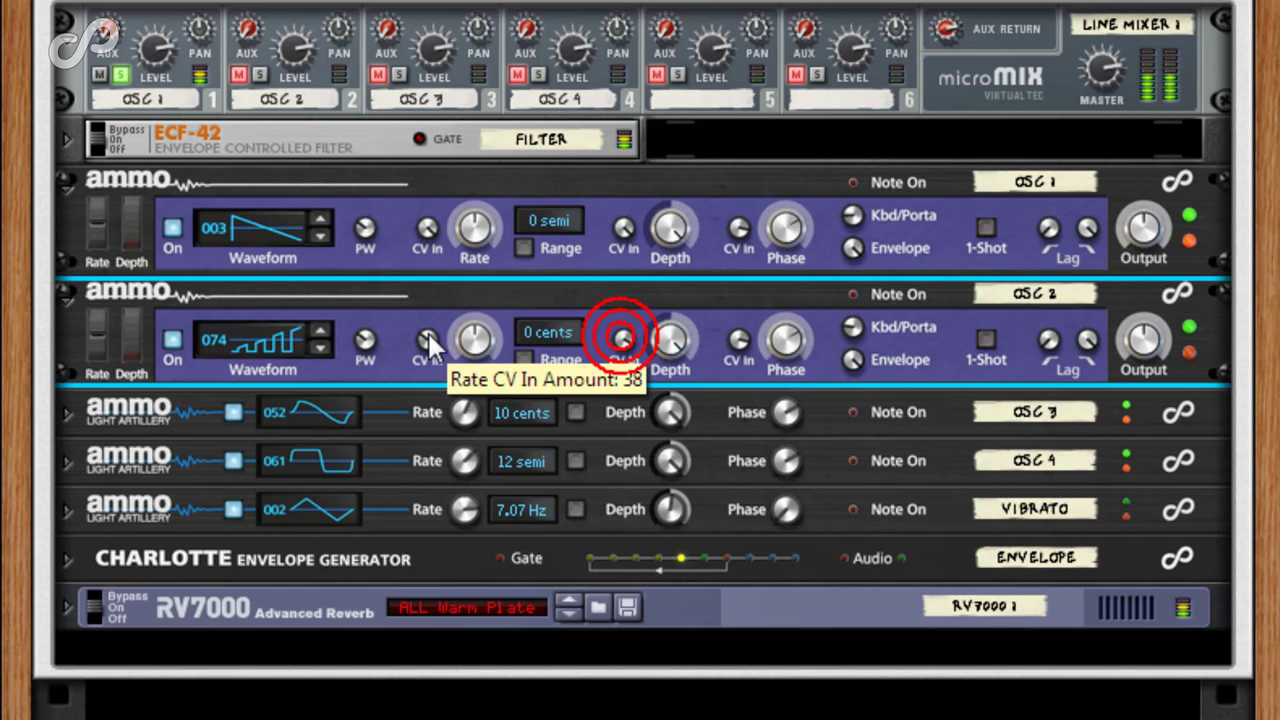
{"action": "left_click_drag", "start_coordinate": [429, 335], "coordinate": [466, 150]}
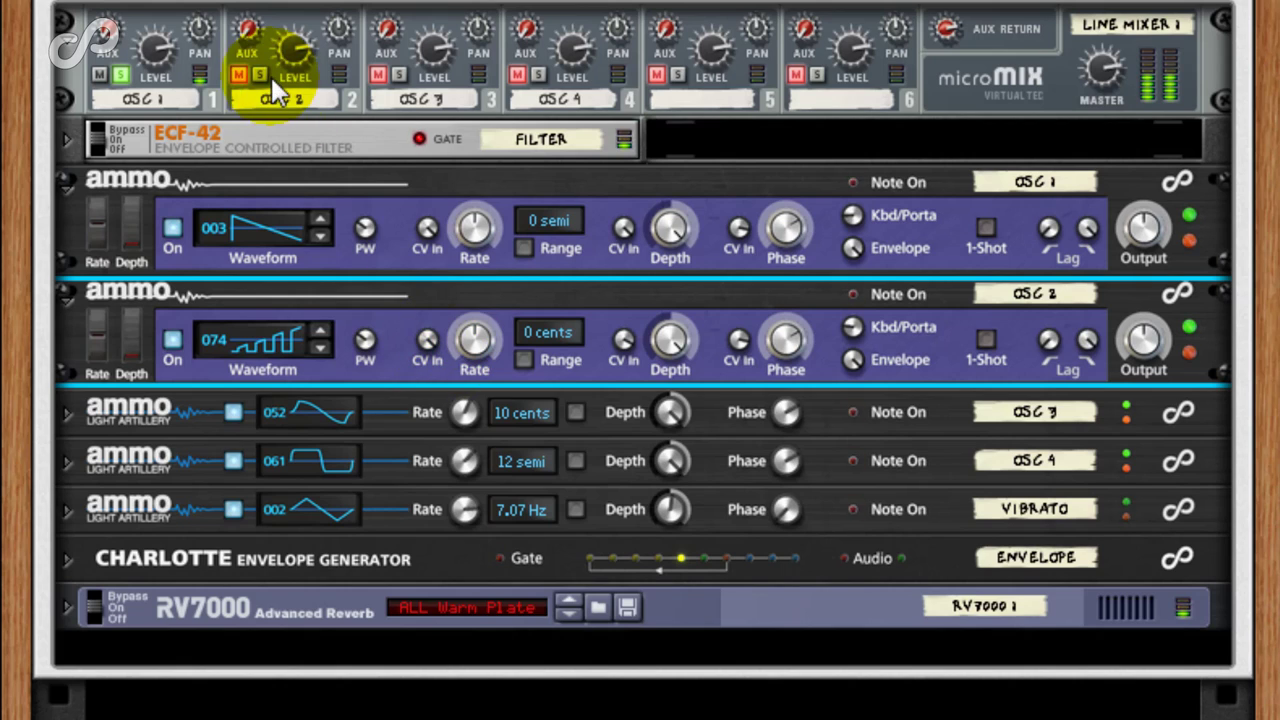
{"action": "left_click", "coordinate": [305, 62]}
{"action": "left_click", "coordinate": [121, 75]}
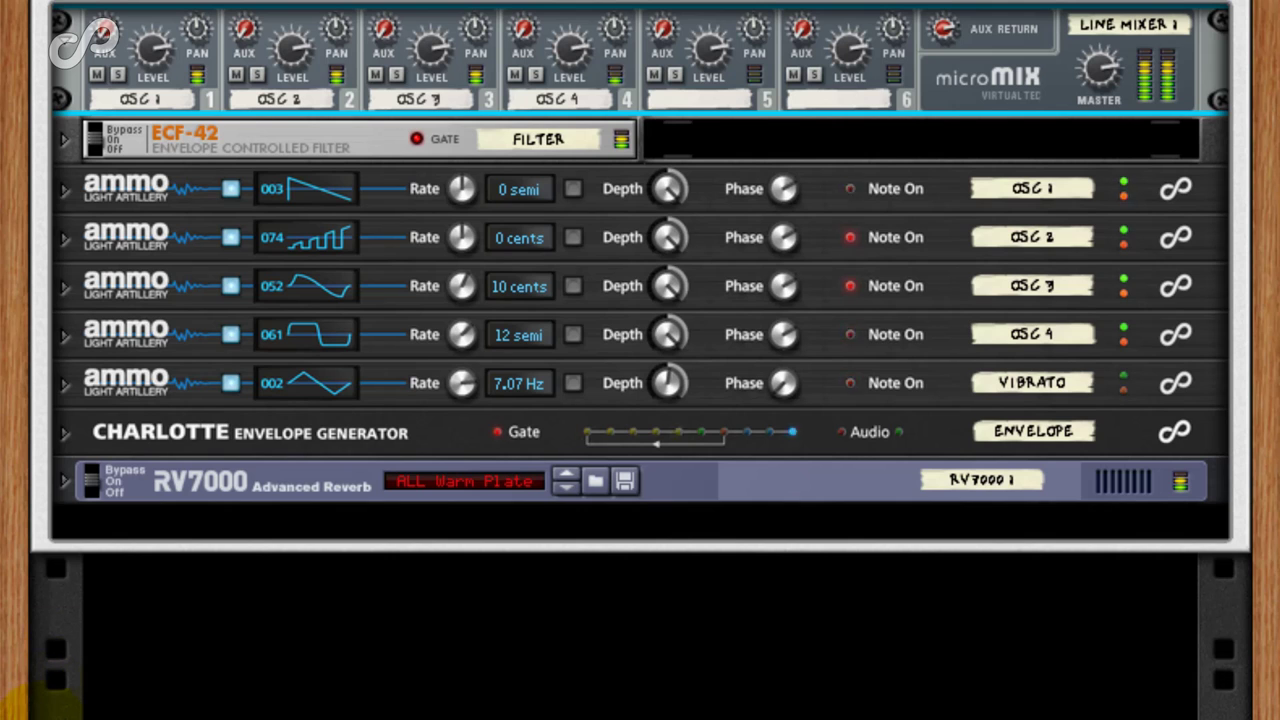
Add a Chenille BBD Chorus Ensemble directly after the ECF-42 filter.
{"action": "right_click", "coordinate": [280, 134]}
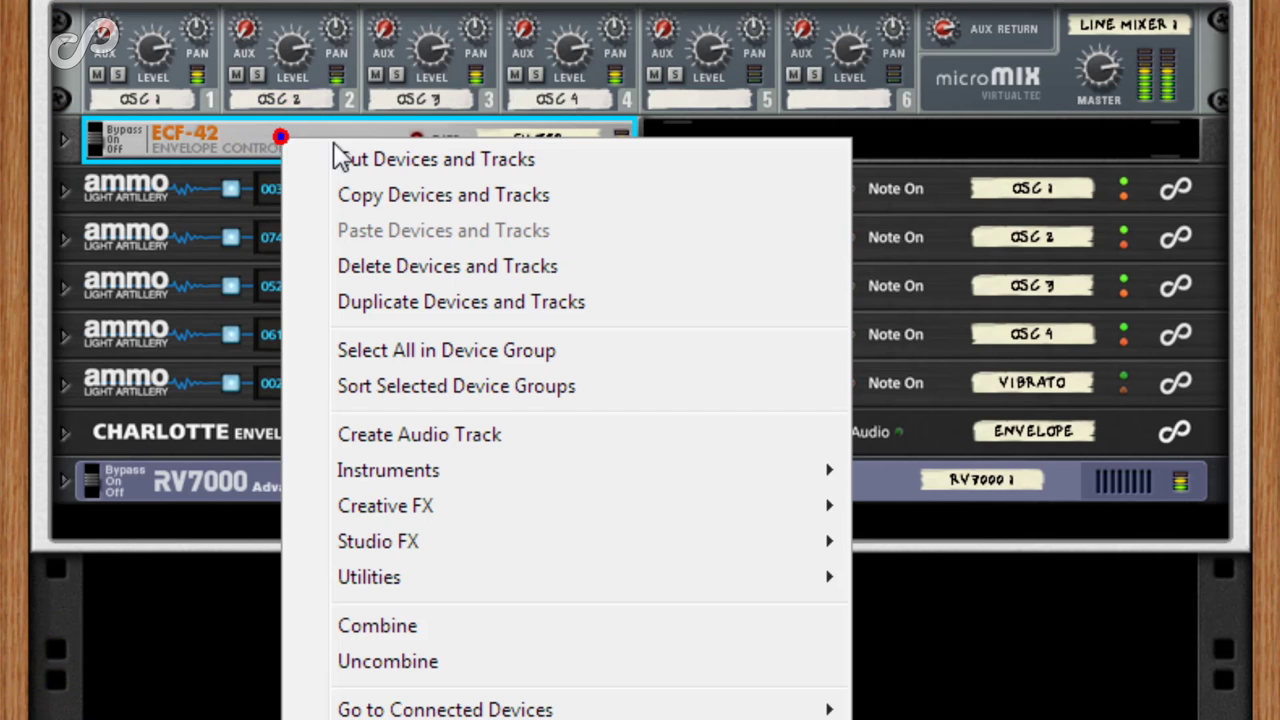
{"action": "left_click", "coordinate": [453, 541]}
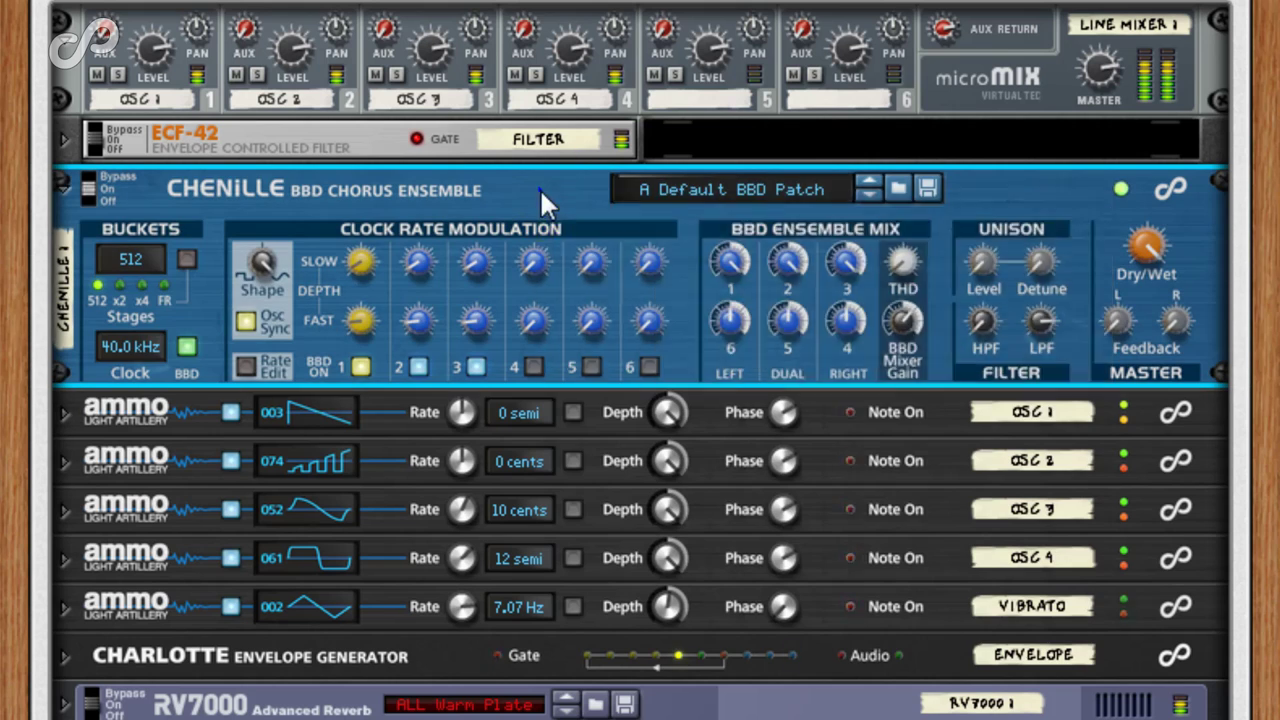
Load the Jupiter Dual Chorus II patch into the Chenille and fold the device, then toggle the RV7000 reverb's bypass to compare the sound.
{"action": "right_click", "coordinate": [539, 189]}
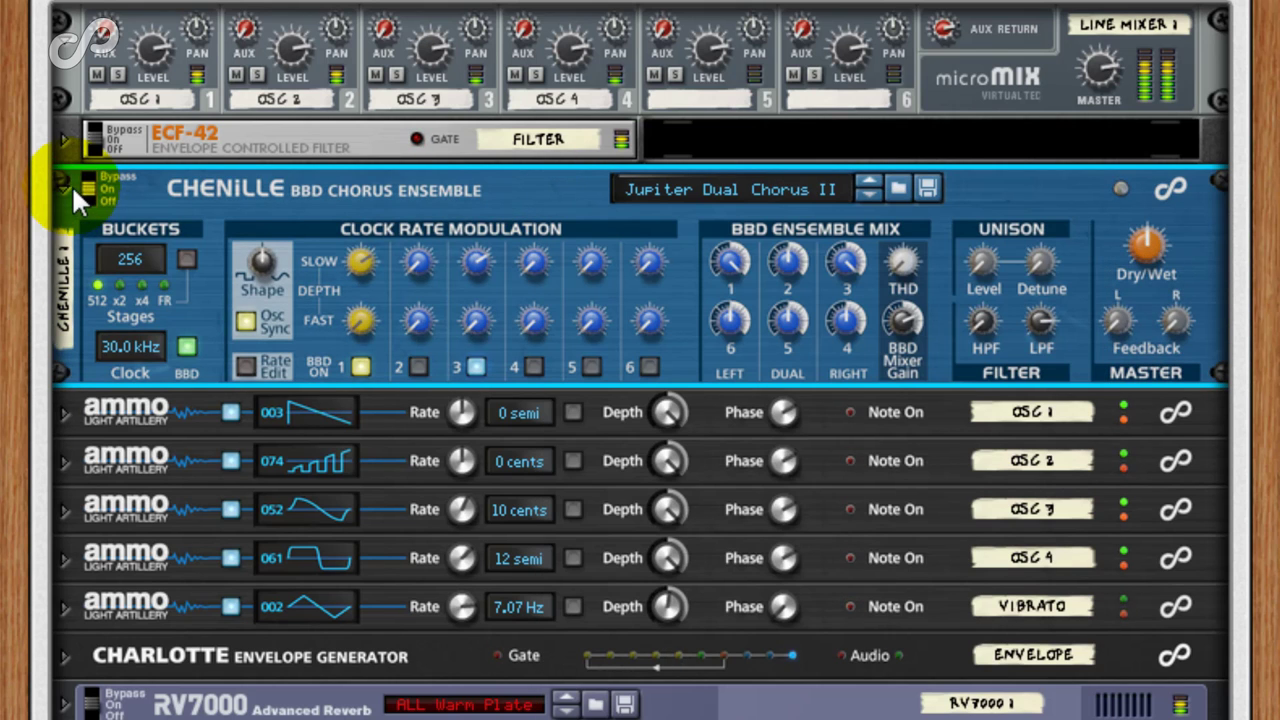
{"action": "left_click", "coordinate": [71, 184]}
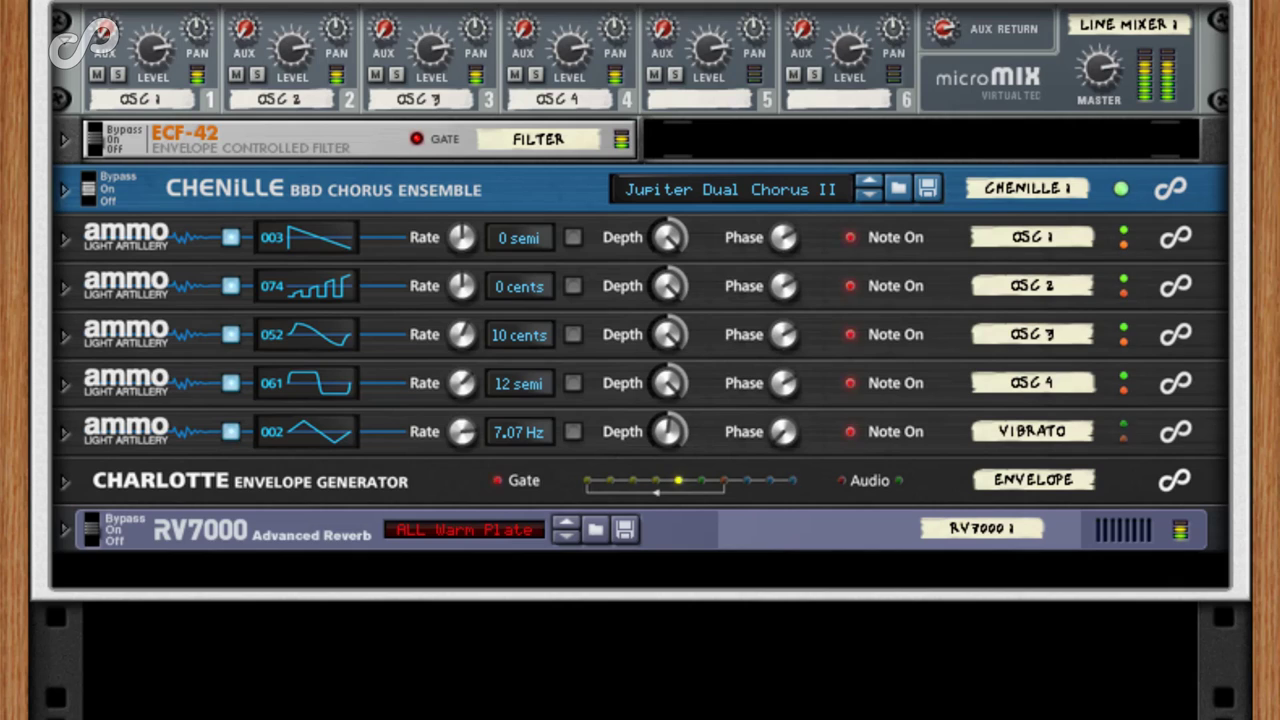
{"action": "left_click", "coordinate": [91, 518]}
{"action": "left_click", "coordinate": [91, 521]}
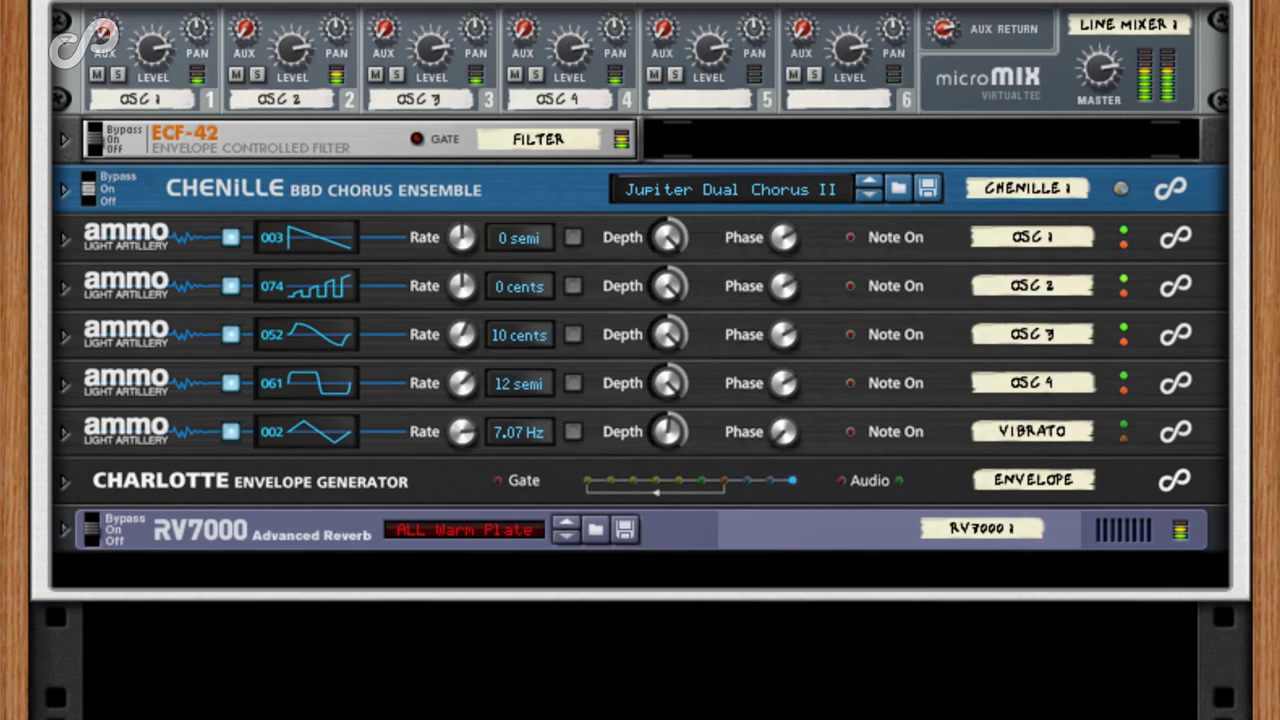
Browse the Combinator patches in the Instruments folder and select "Pad - 4 Voice String Ensemble [Chenille][Charlotte] -JP.cmb".
{"action": "left_click", "coordinate": [640, 568]}
{"action": "key", "text": "ctrl+b"}
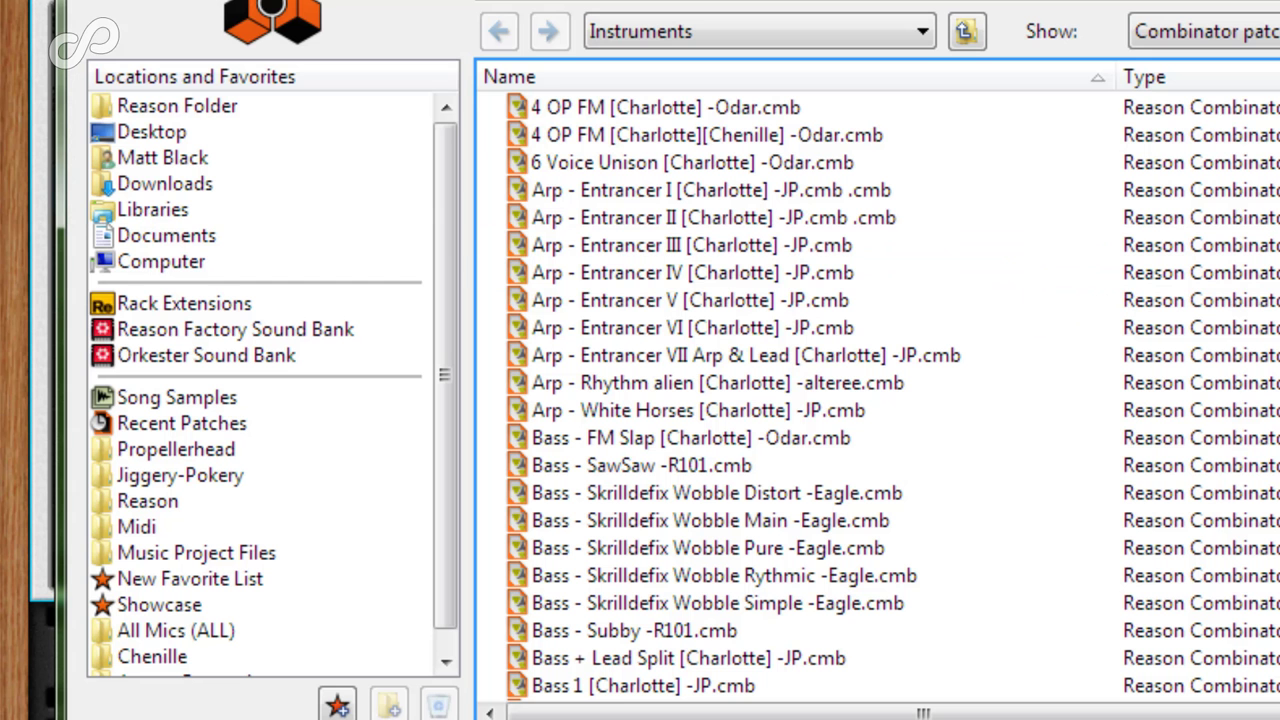
{"action": "scroll", "coordinate": [798, 160], "scroll_direction": "down", "scroll_amount": 1}
{"action": "scroll", "coordinate": [700, 157], "scroll_direction": "down", "scroll_amount": 11}
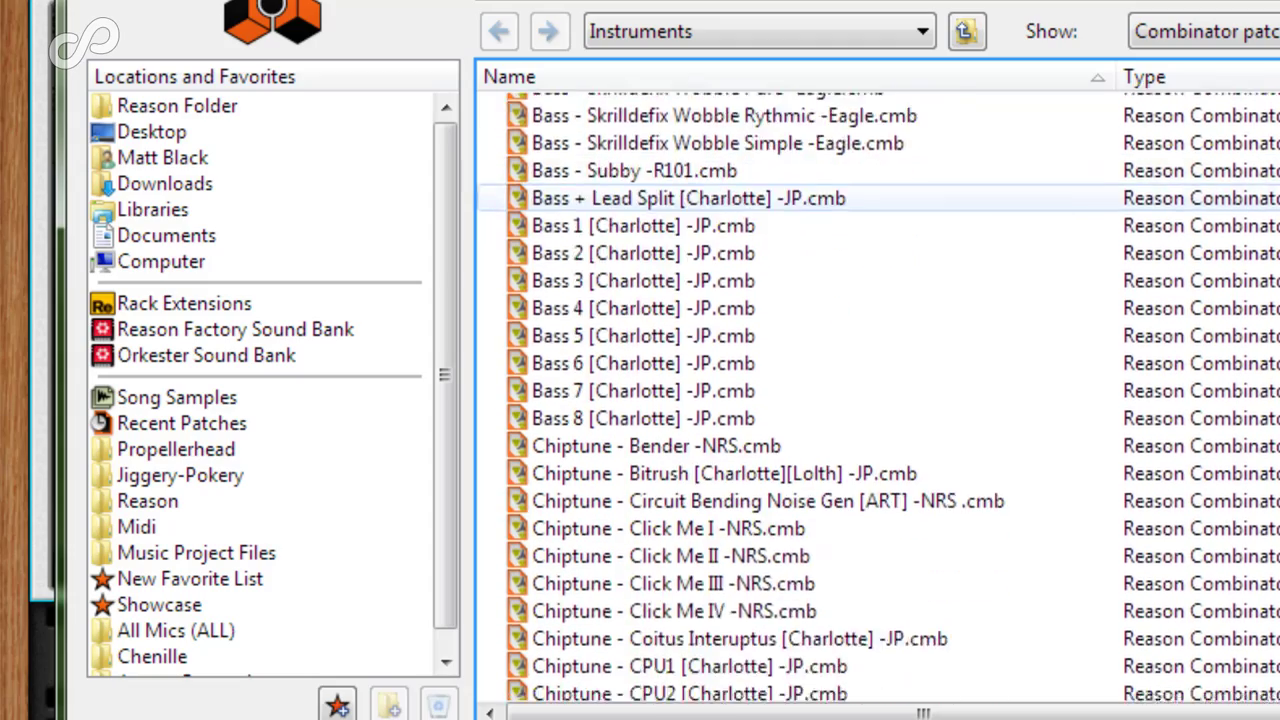
{"action": "scroll", "coordinate": [700, 300], "scroll_direction": "down", "scroll_amount": 12}
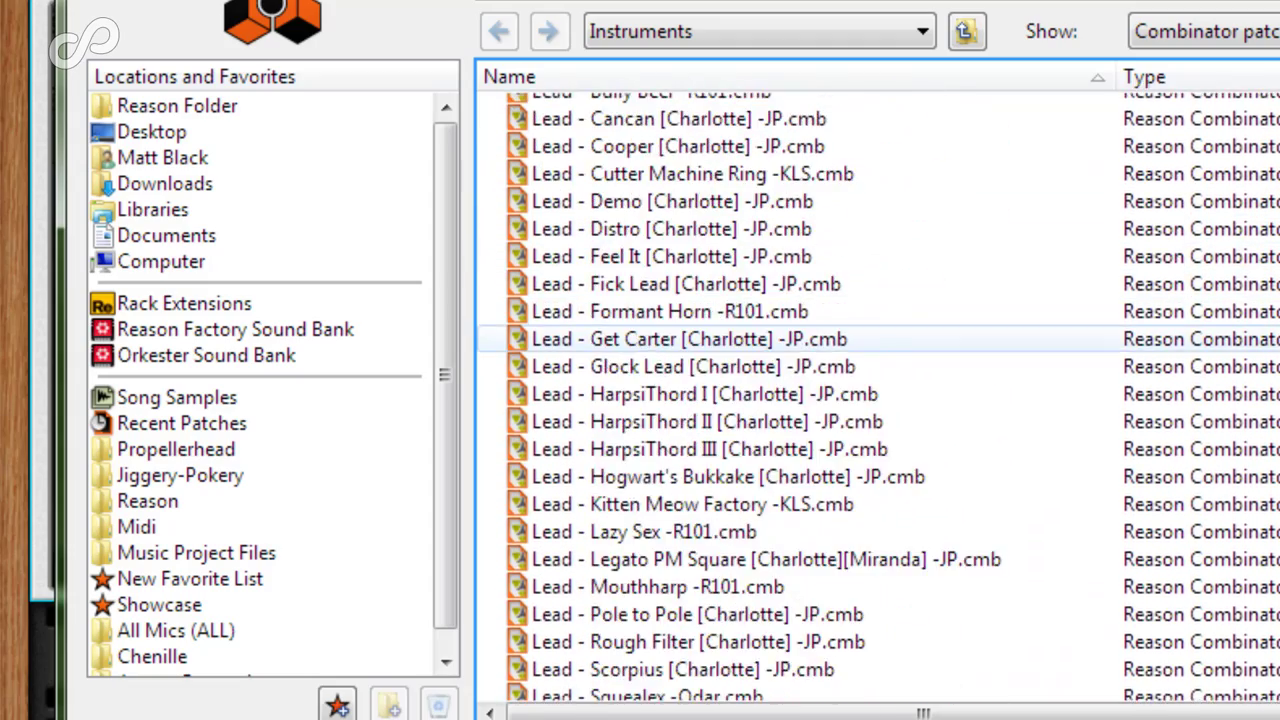
{"action": "scroll", "coordinate": [700, 397], "scroll_direction": "down", "scroll_amount": 11}
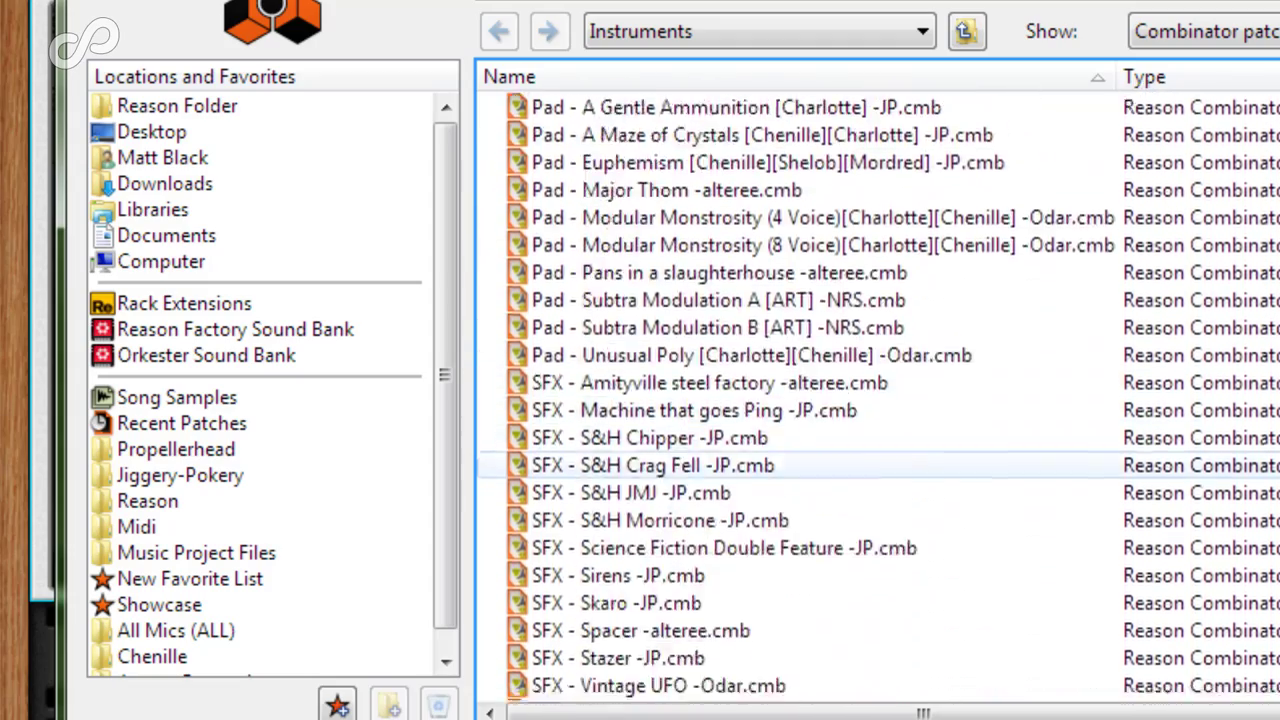
{"action": "scroll", "coordinate": [700, 539], "scroll_direction": "down", "scroll_amount": 9}
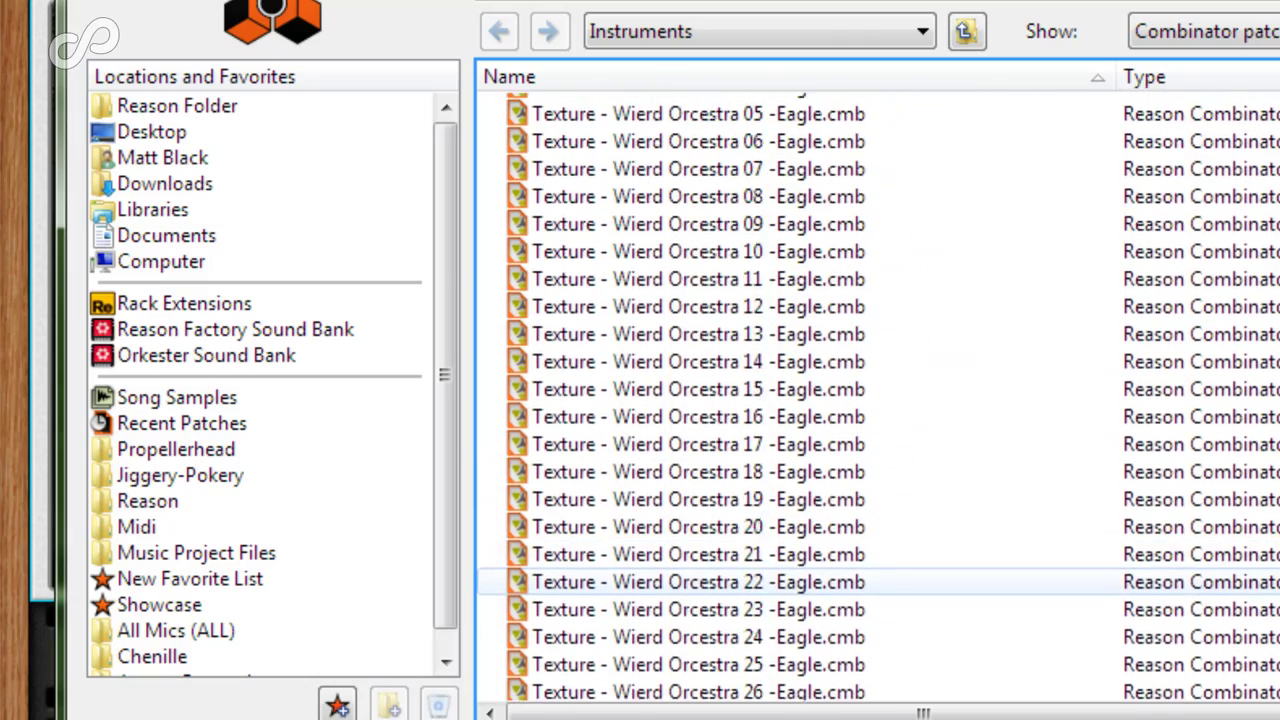
{"action": "scroll", "coordinate": [700, 632], "scroll_direction": "up", "scroll_amount": 15}
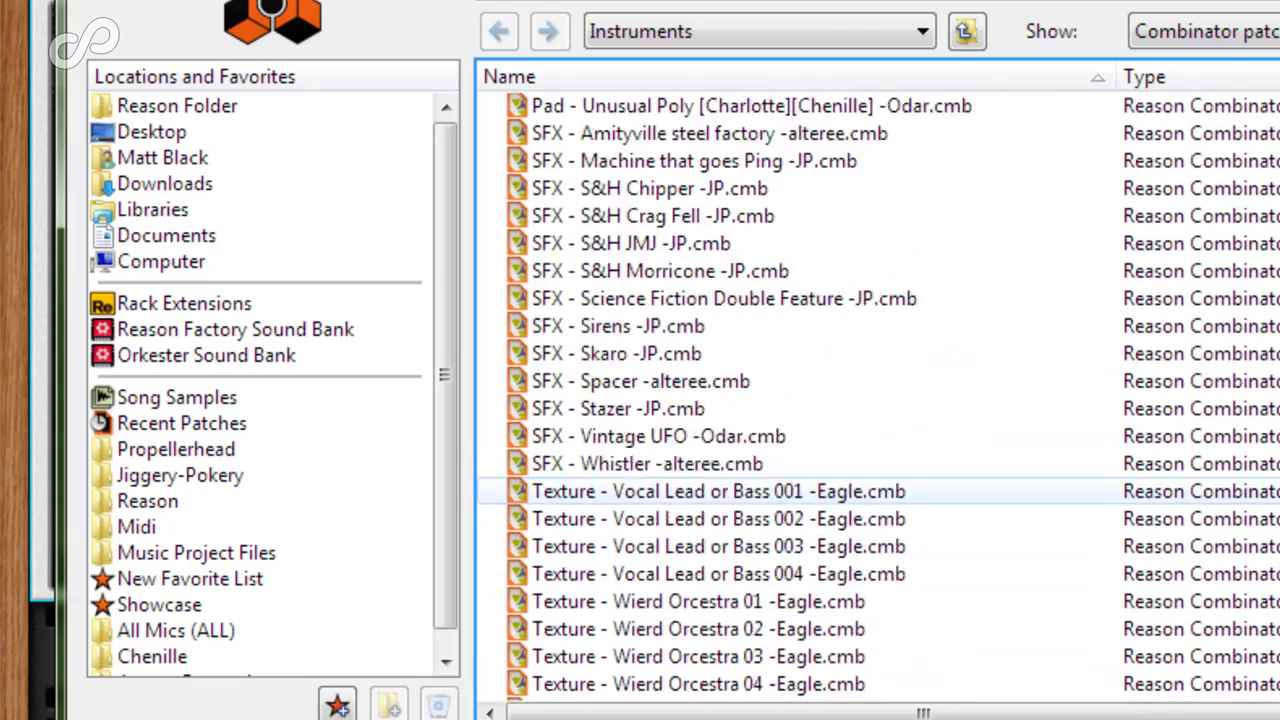
{"action": "scroll", "coordinate": [700, 420], "scroll_direction": "up", "scroll_amount": 1}
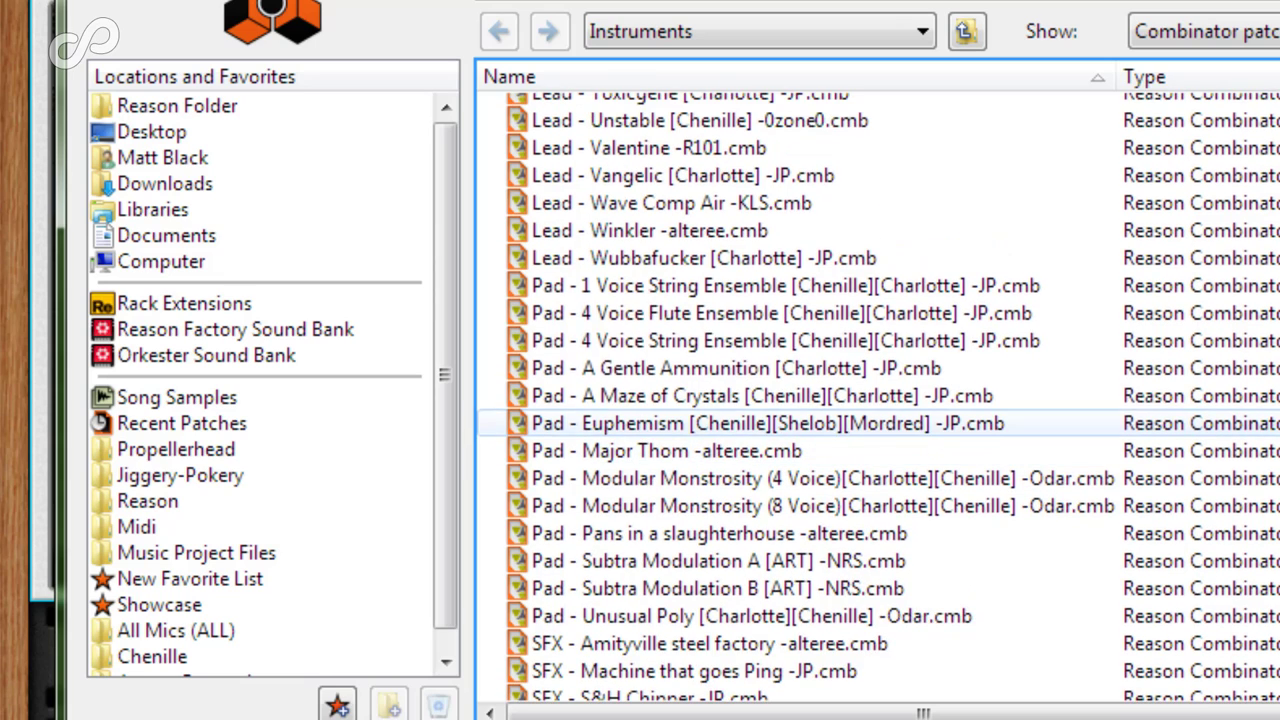
{"action": "left_click", "coordinate": [712, 341]}
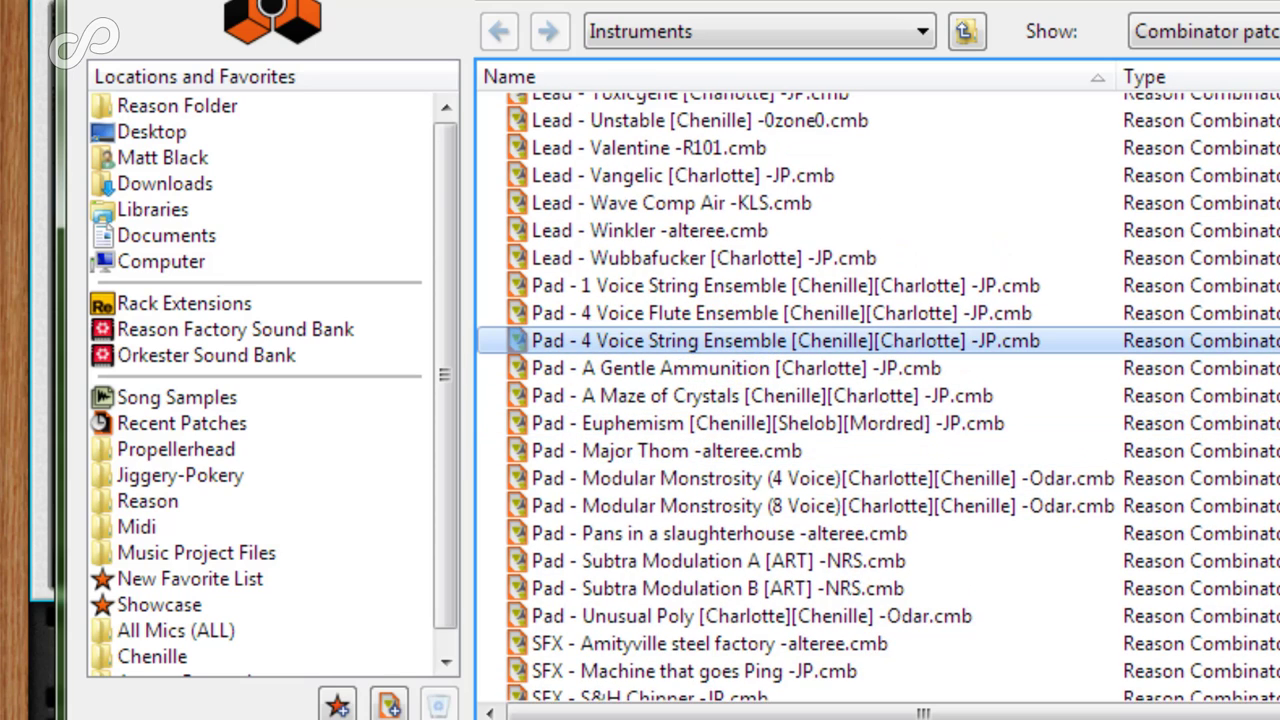